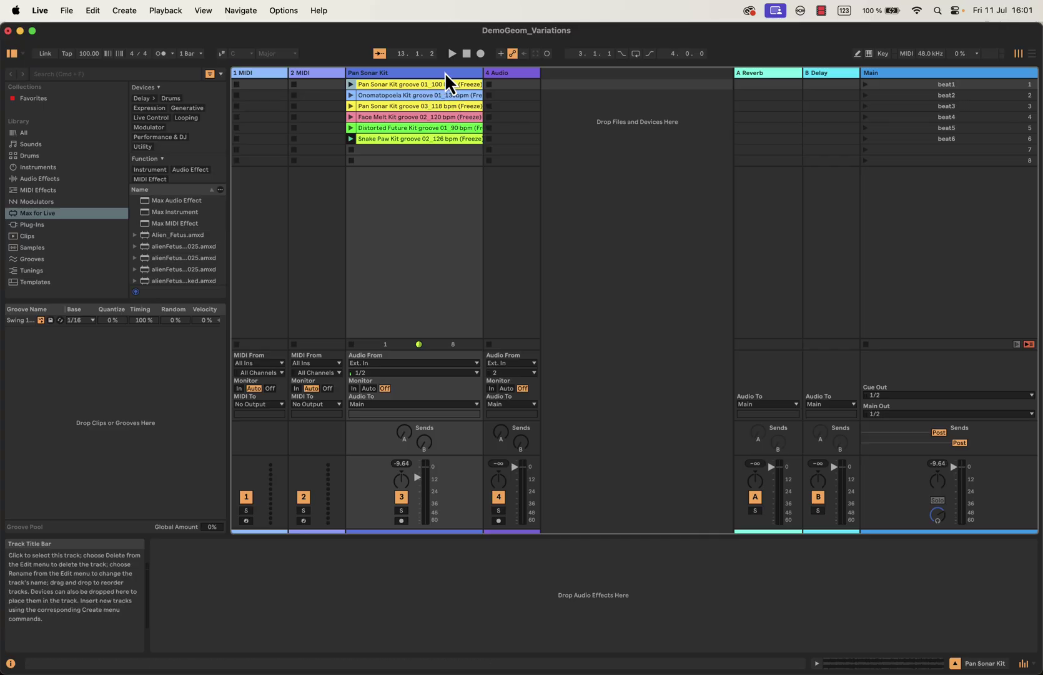
Step: Review the clips on the Pan Sonar Kit track and the beat scenes on the Main track
left_click(444, 72)
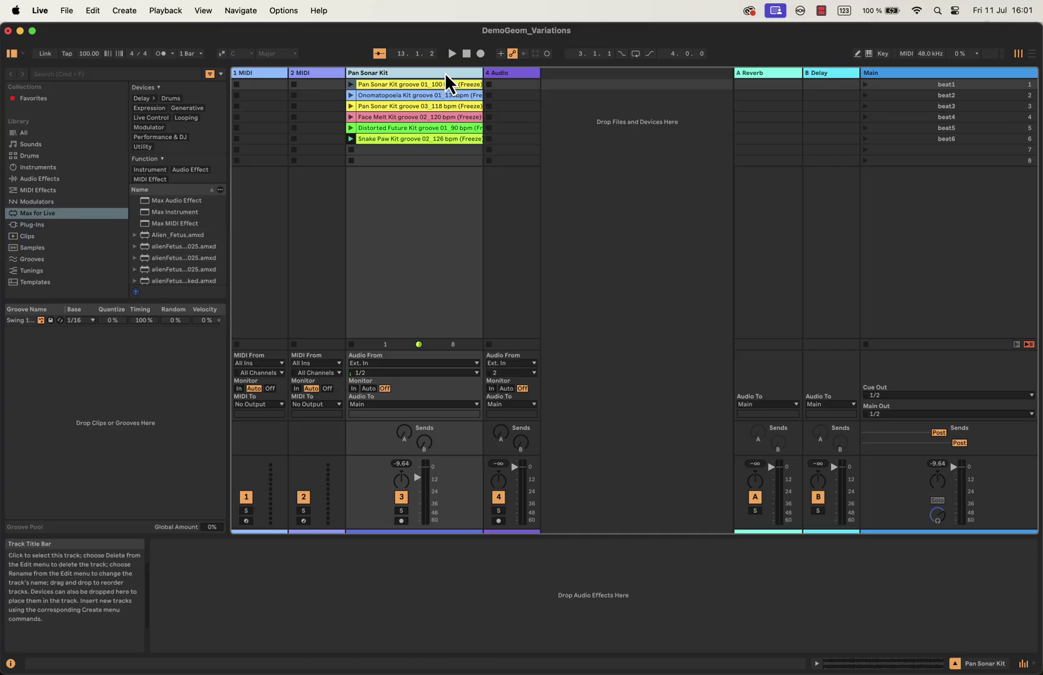
left_click(406, 73)
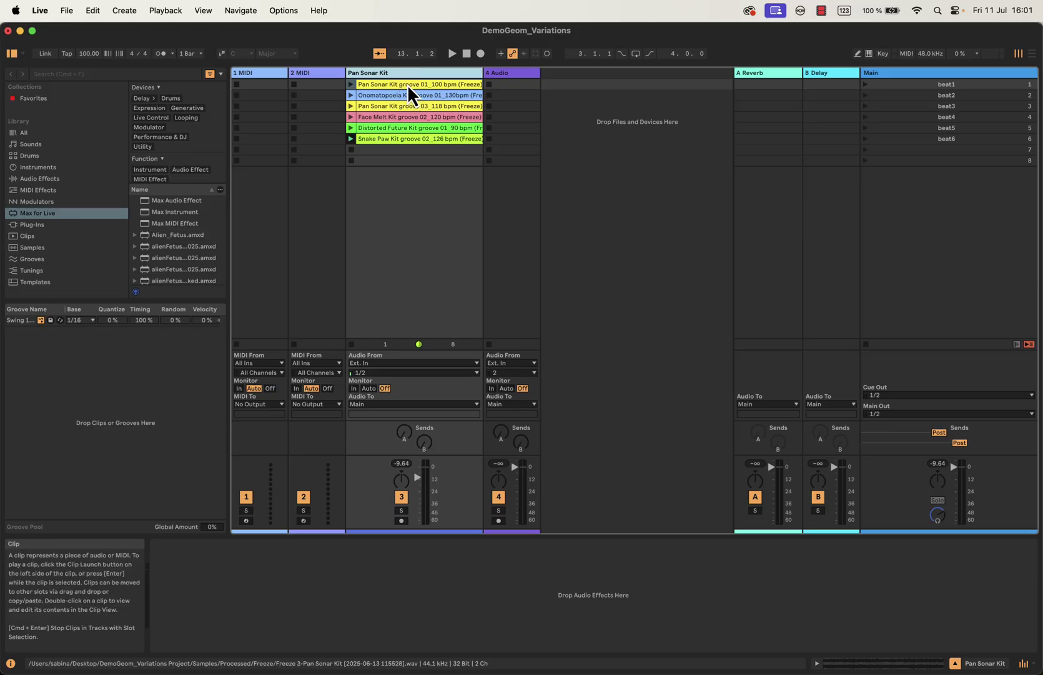
left_click(407, 84)
left_click(408, 93)
left_click(411, 104)
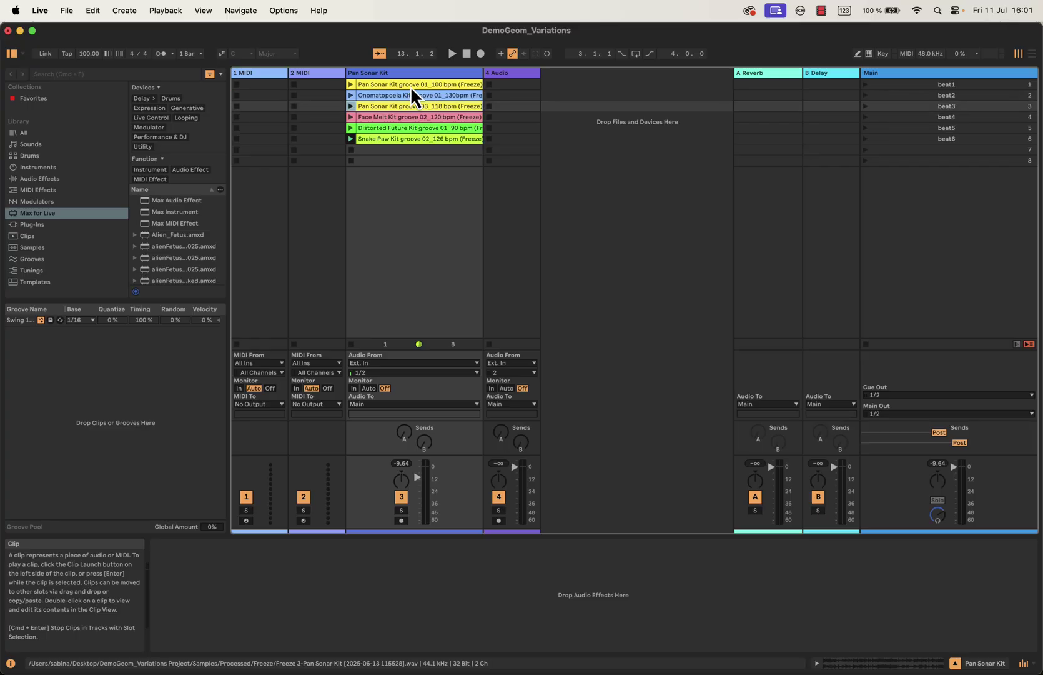
double_click(412, 83)
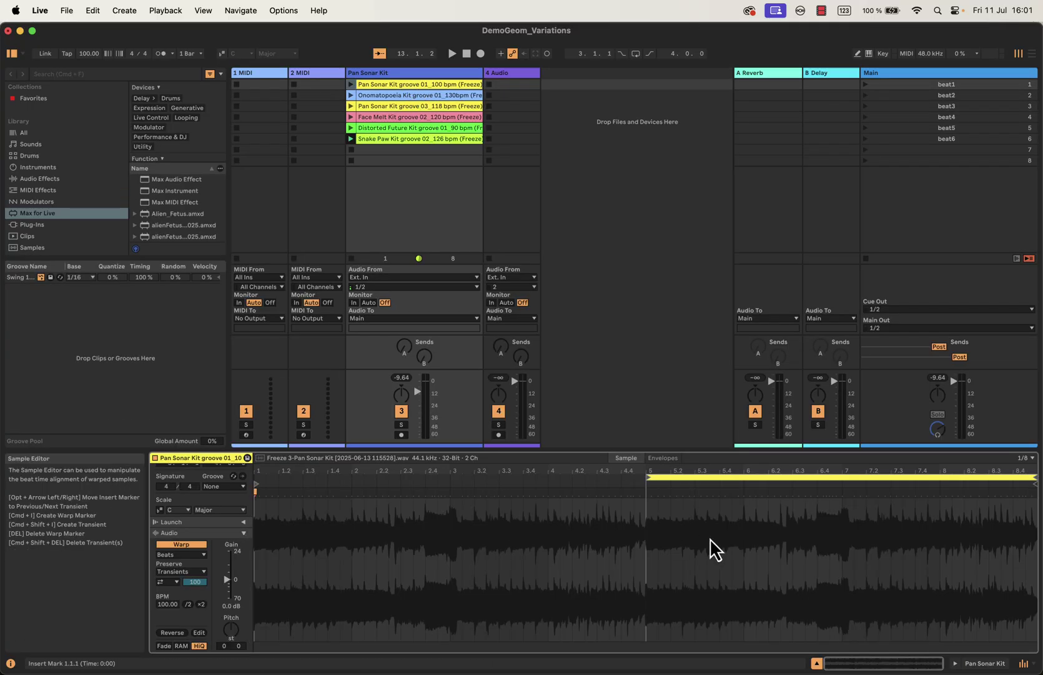
left_click(414, 105)
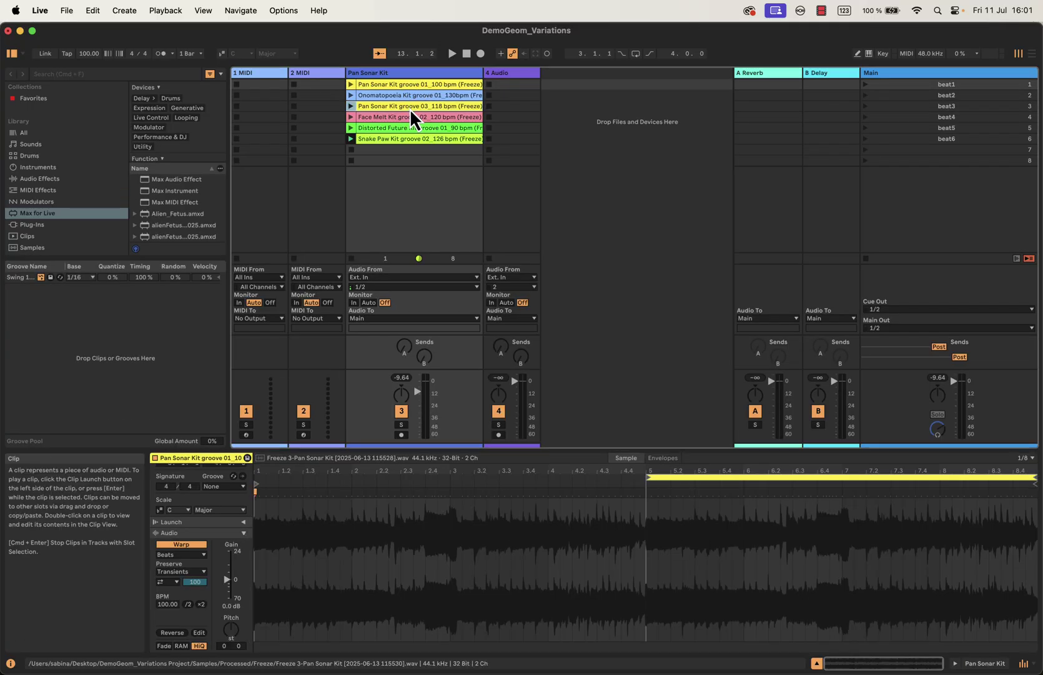
left_click(892, 73)
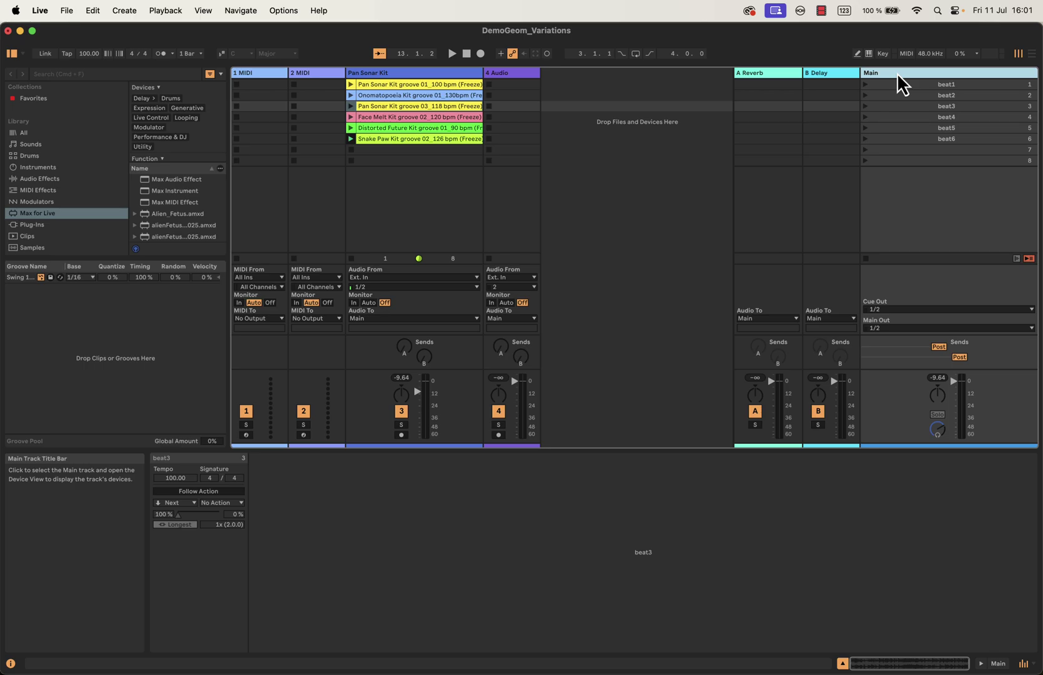
left_click(943, 85)
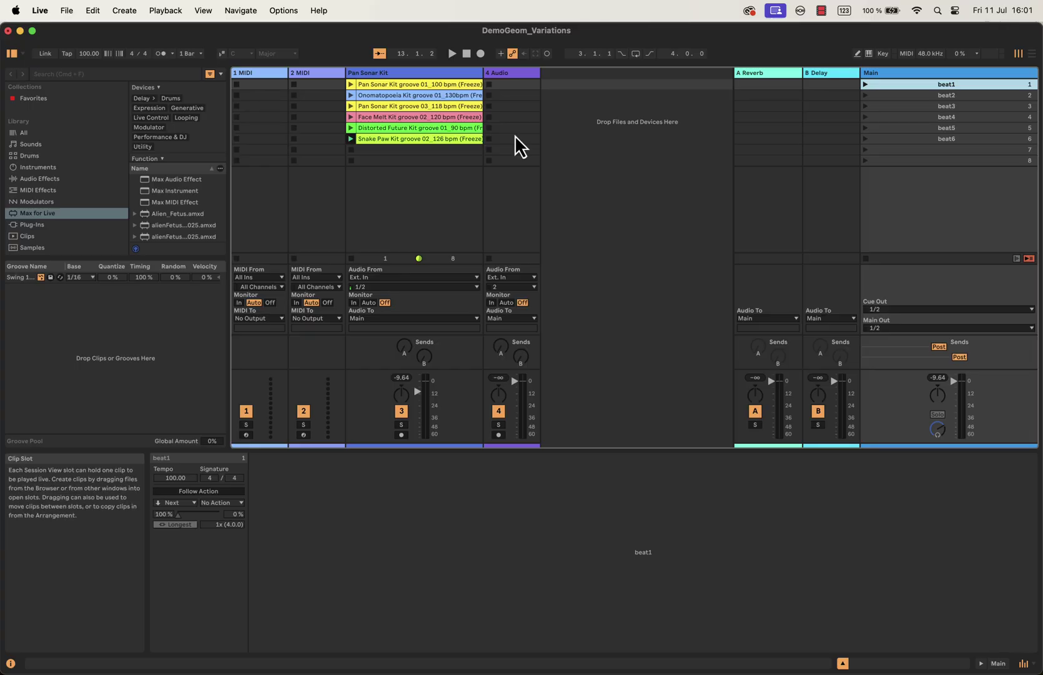
Step: Search the Max for Live devices for "geom" and add Geometrum_02.amxd to the Pan Sonar Kit track
left_click(419, 73)
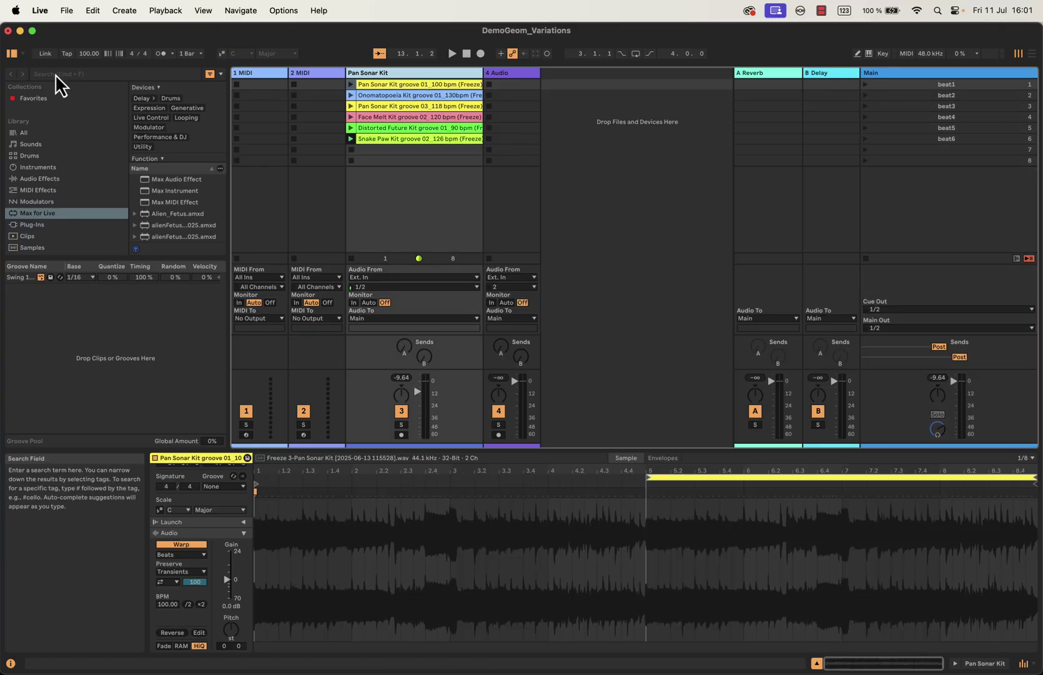
left_click(35, 213)
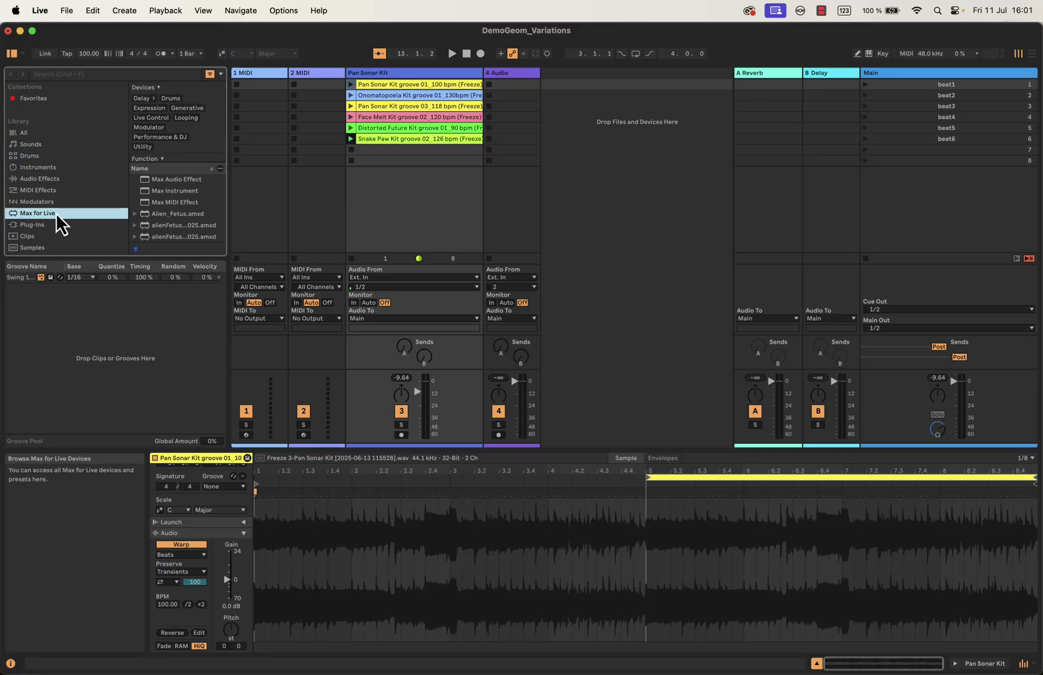
left_click(55, 74)
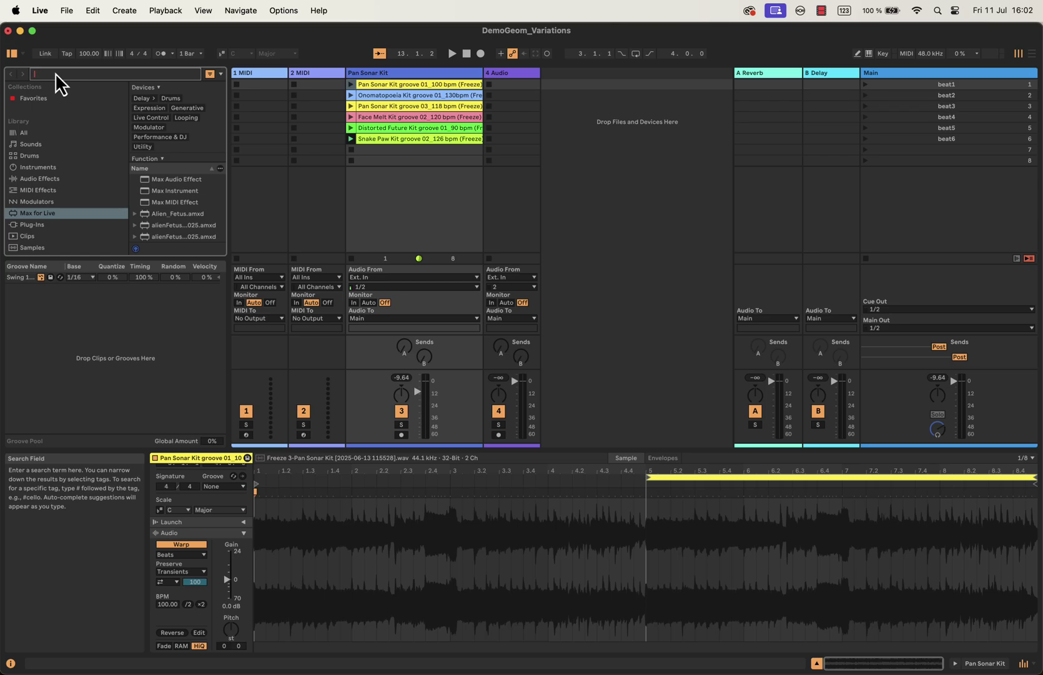
type("geom")
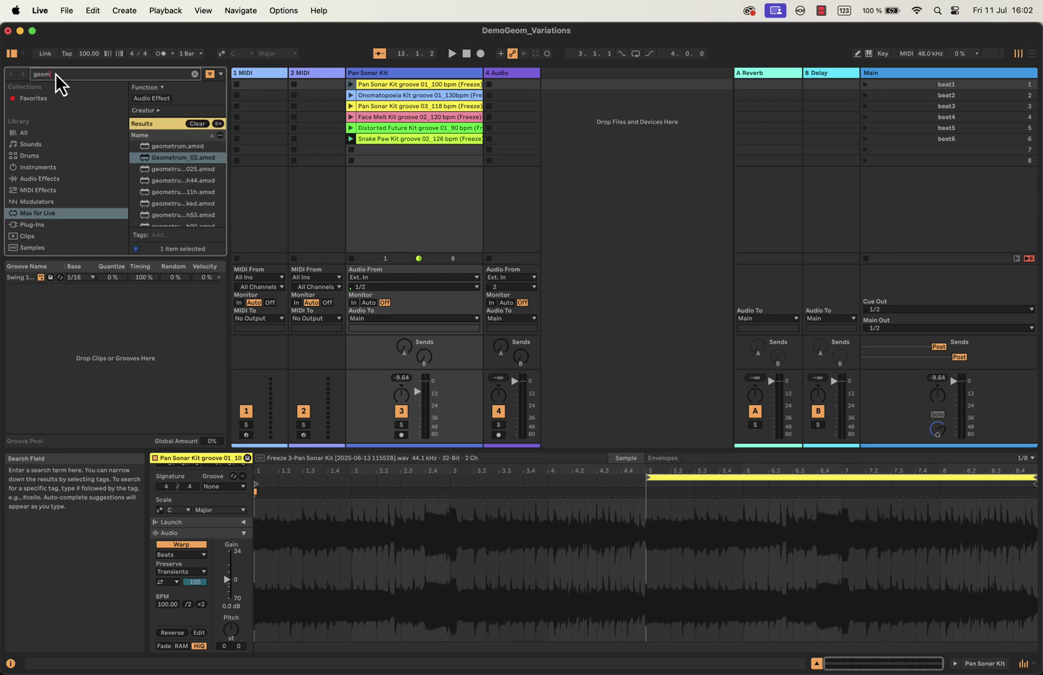
left_click(169, 159)
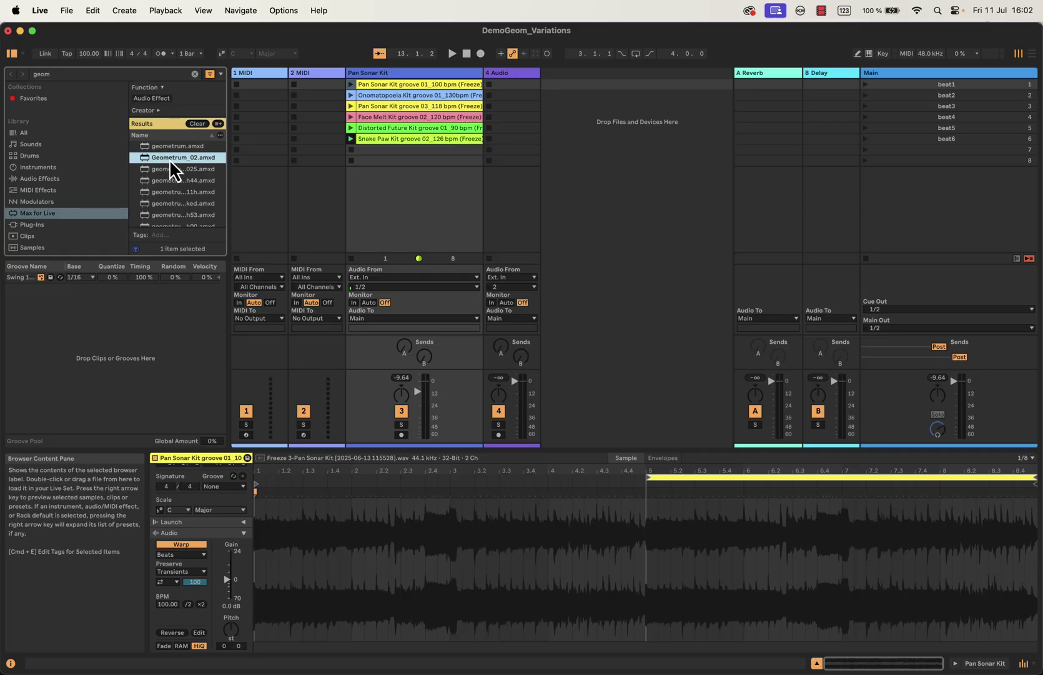
left_click(415, 73)
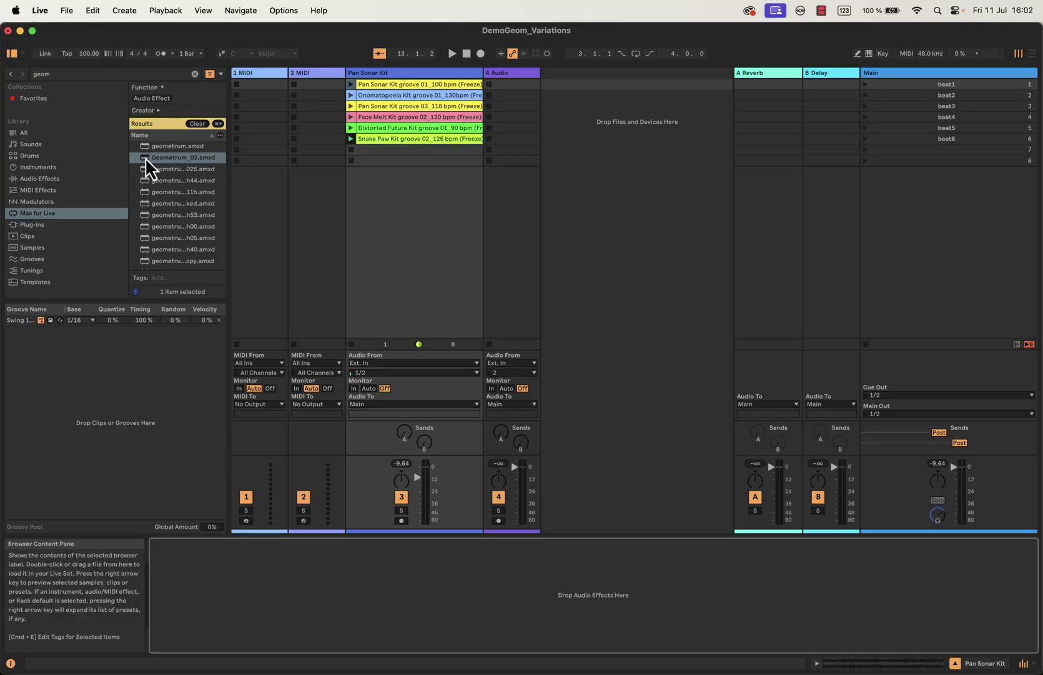
left_click_drag(145, 158, 293, 567)
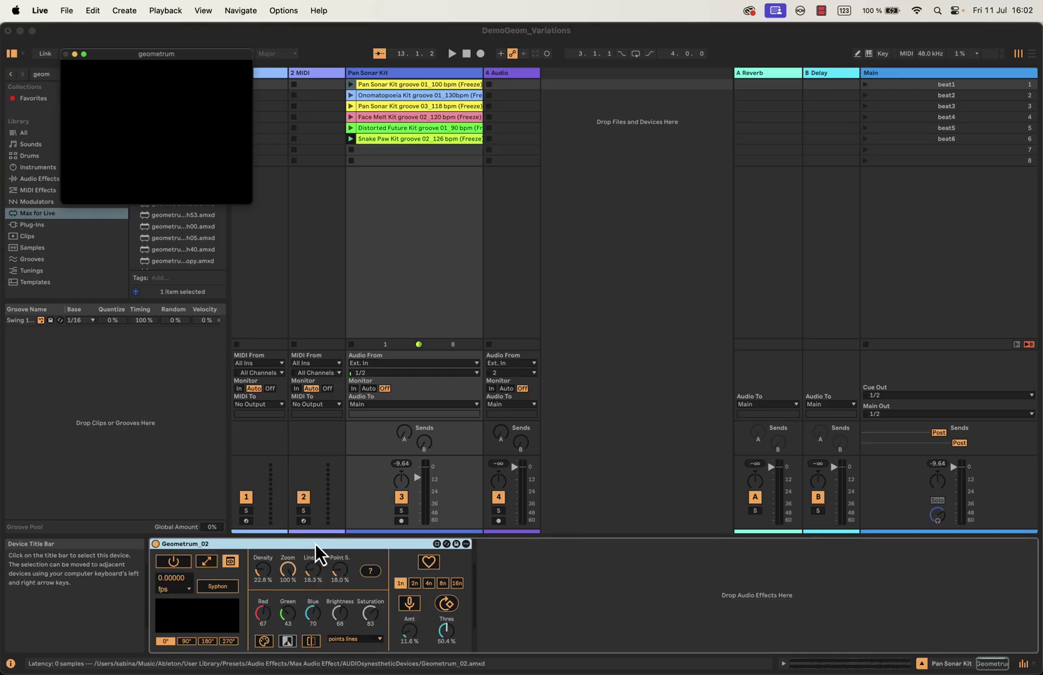
Step: Turn on the Geometrum_02 visuals, then move its output window over the session view and enlarge it
left_click(322, 543)
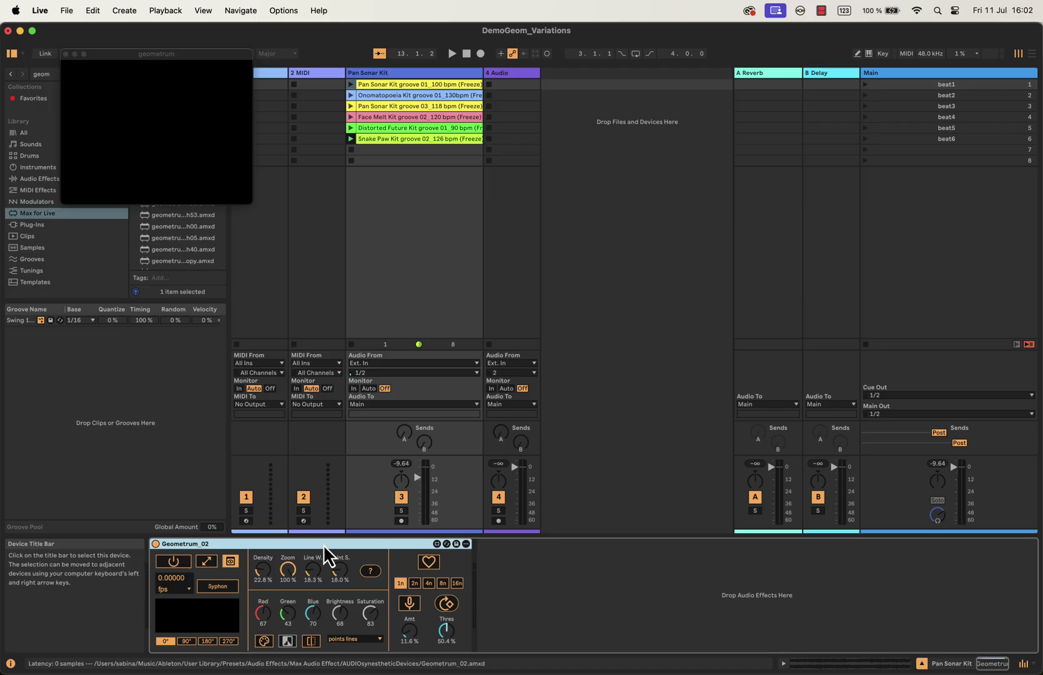
left_click(175, 562)
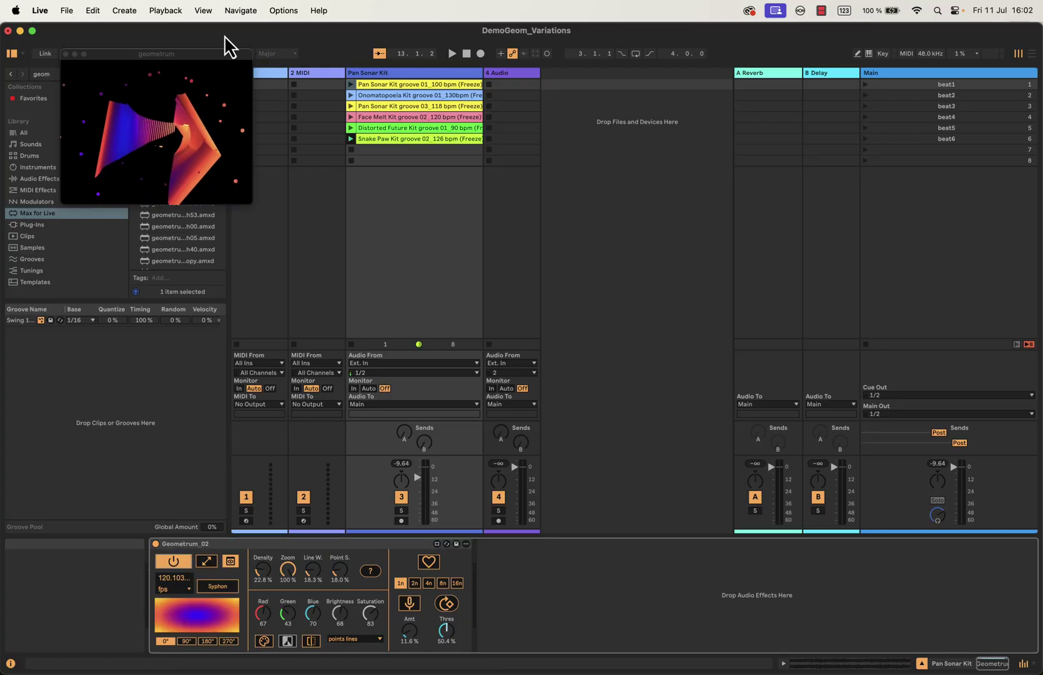
left_click_drag(213, 53, 372, 177)
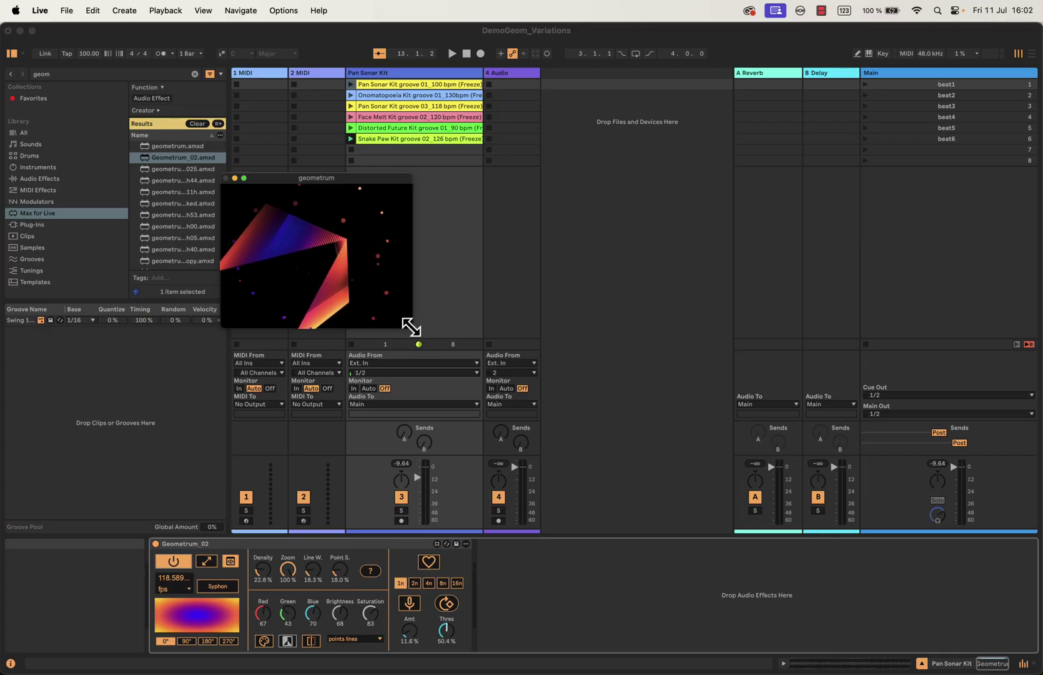
left_click_drag(430, 334, 815, 458)
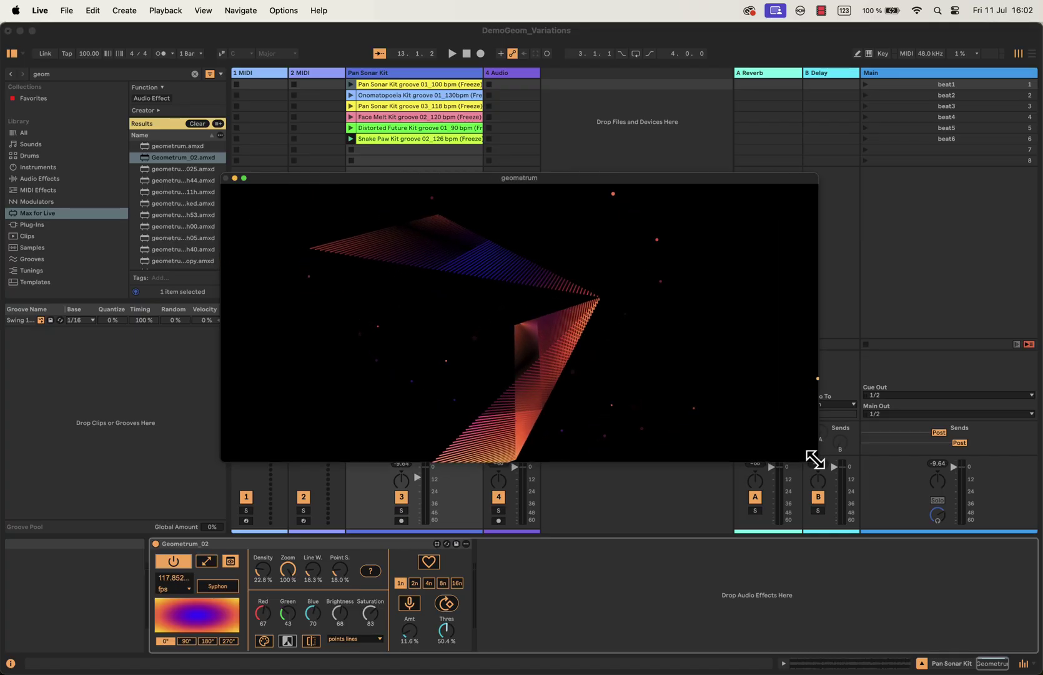
Step: Search the Max for Live devices for "vari" and add the Variations device after Geometrum_02 on the Pan Sonar Kit track
left_click(431, 77)
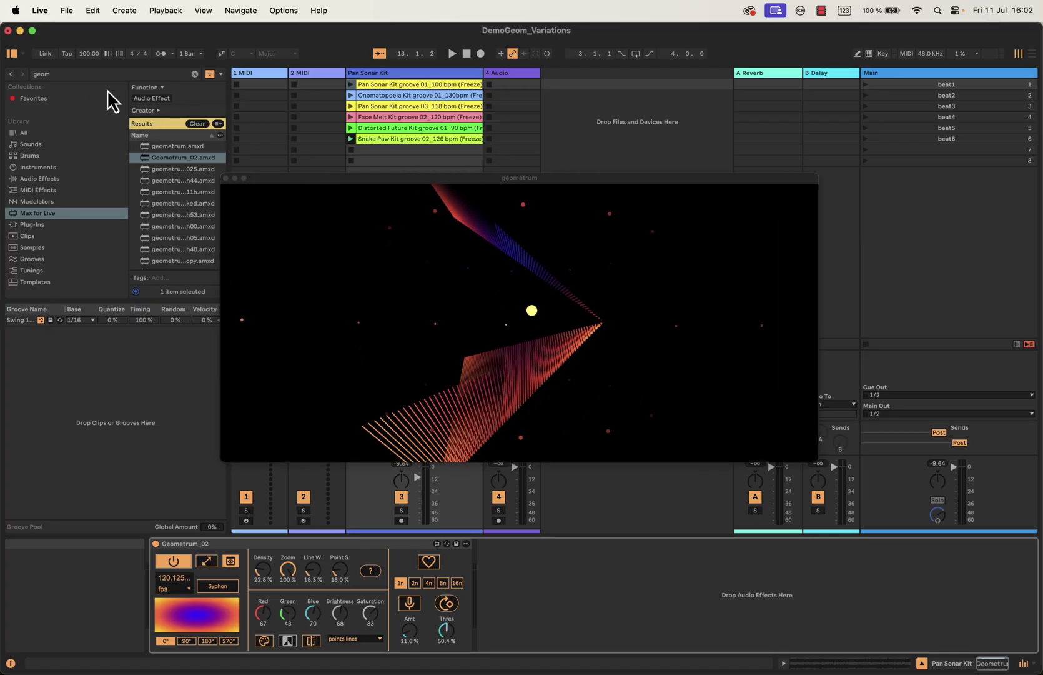
left_click(61, 74)
key("BackSpace")
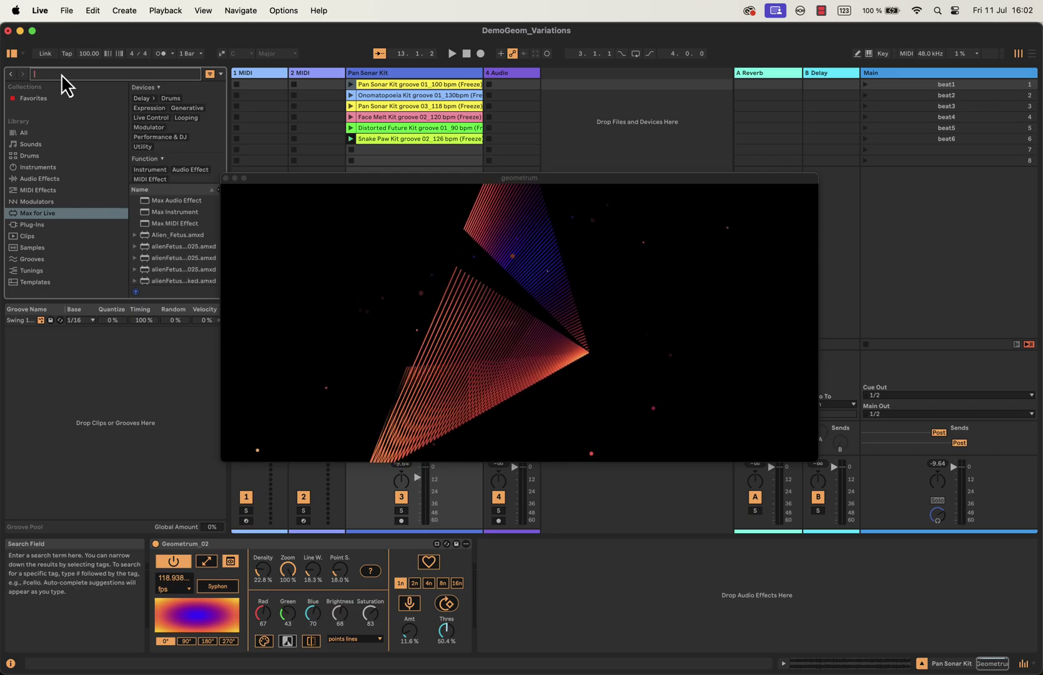
type("vari")
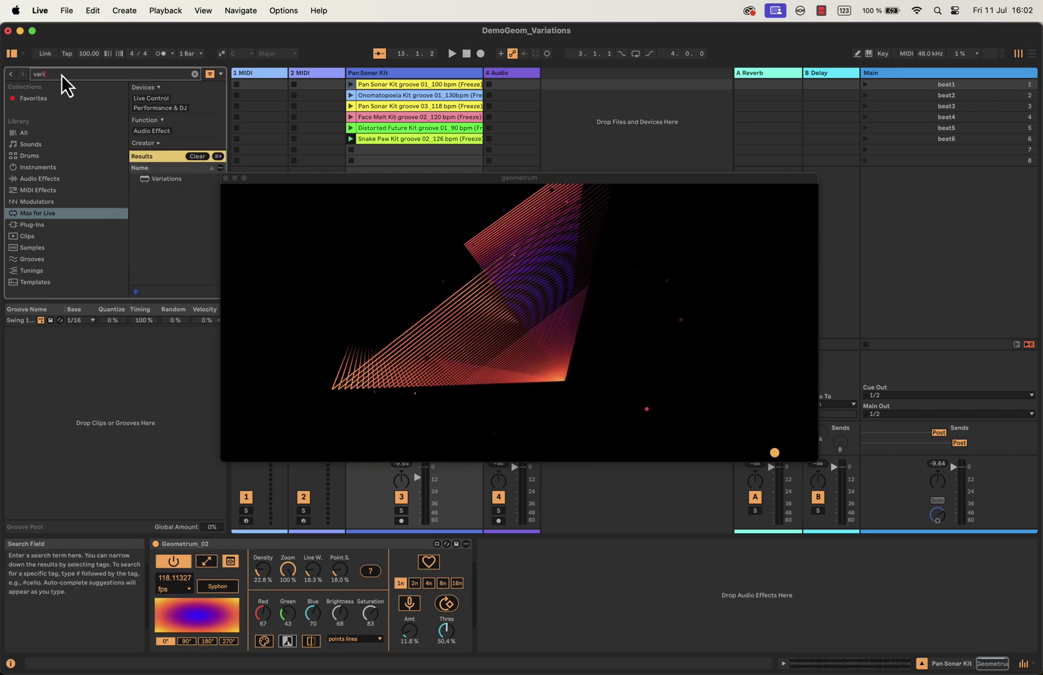
left_click(155, 181)
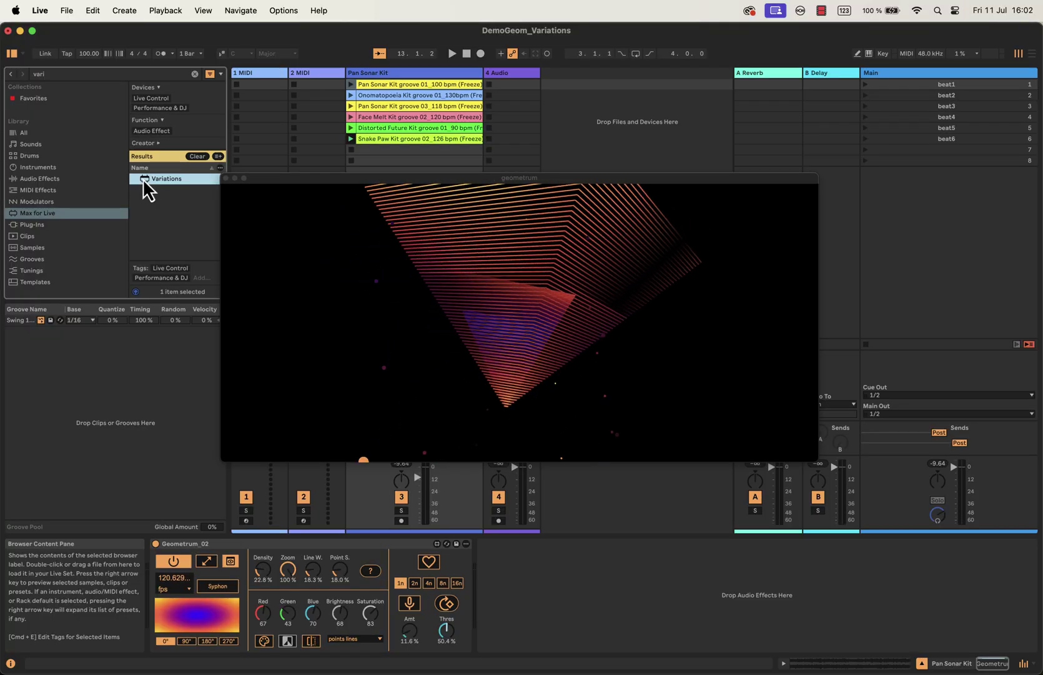
left_click_drag(325, 312, 548, 581)
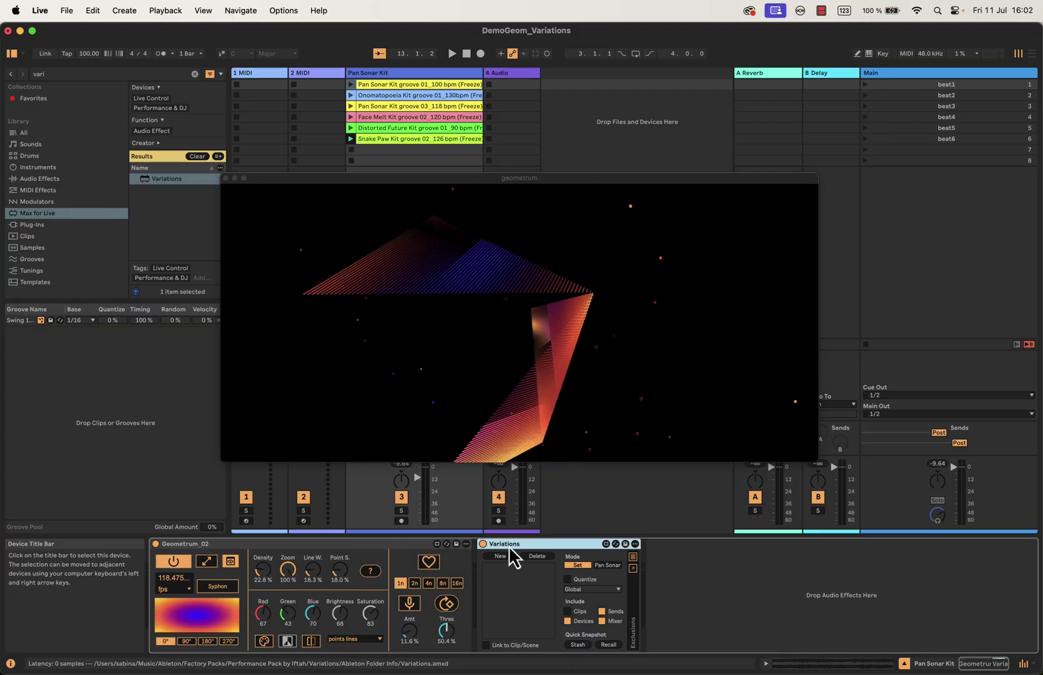
Step: Switch to Chrome and examine the Ableton Performance Pack page, including its description, contents and requirements
key("super+Tab")
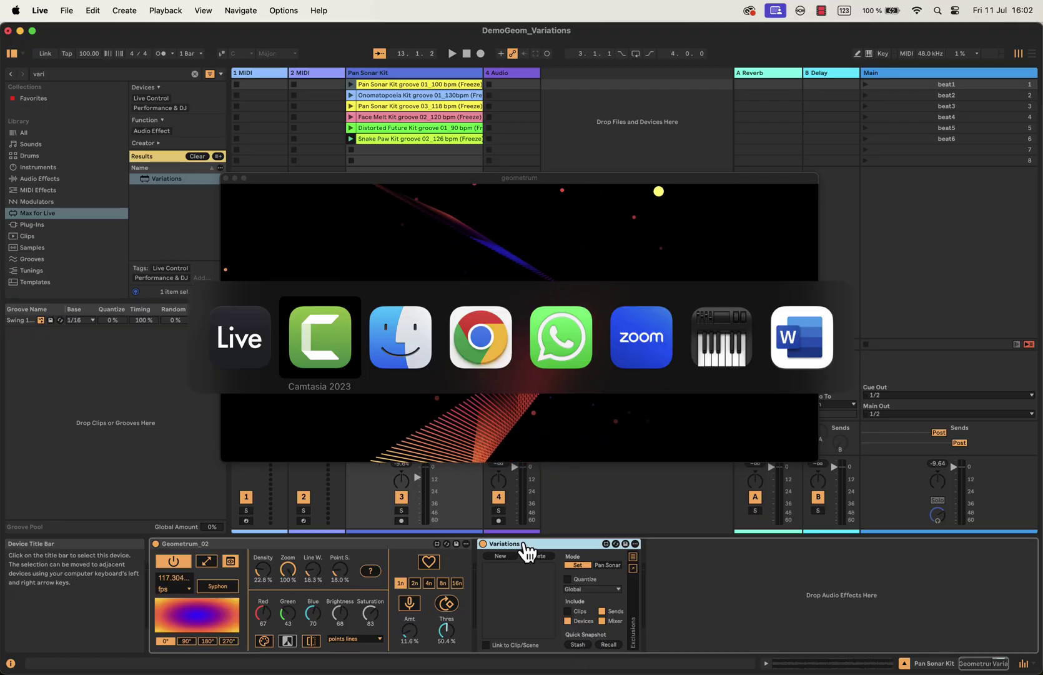
key("super+Tab")
key("super+Tab")
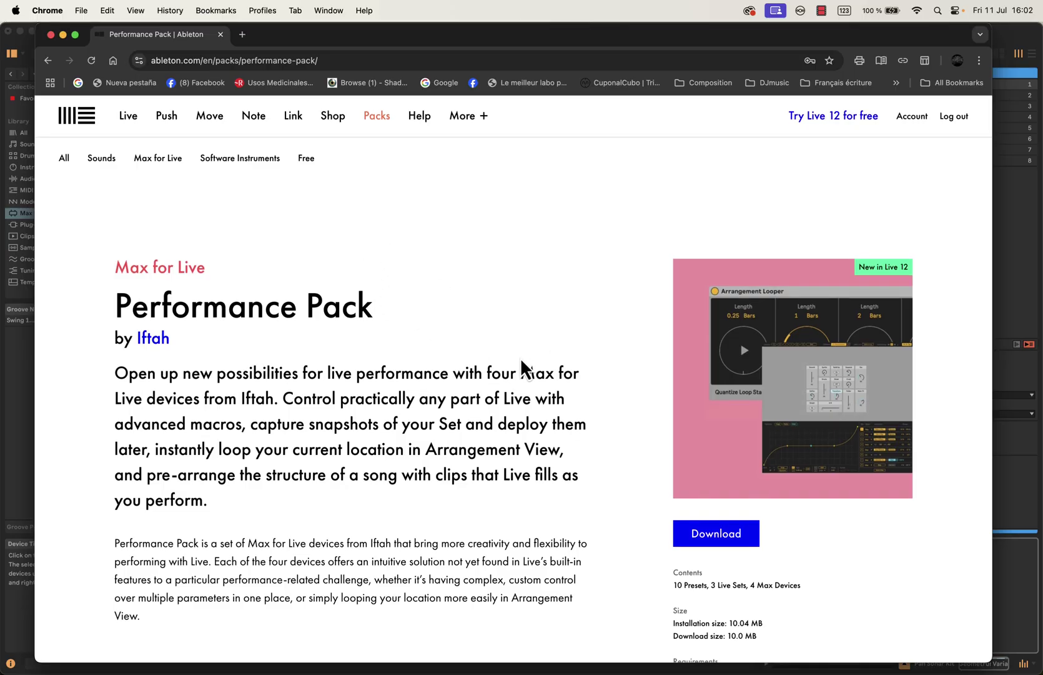
scroll(520, 357, "down", 5)
scroll(519, 357, "up", 5)
scroll(520, 357, "down", 2)
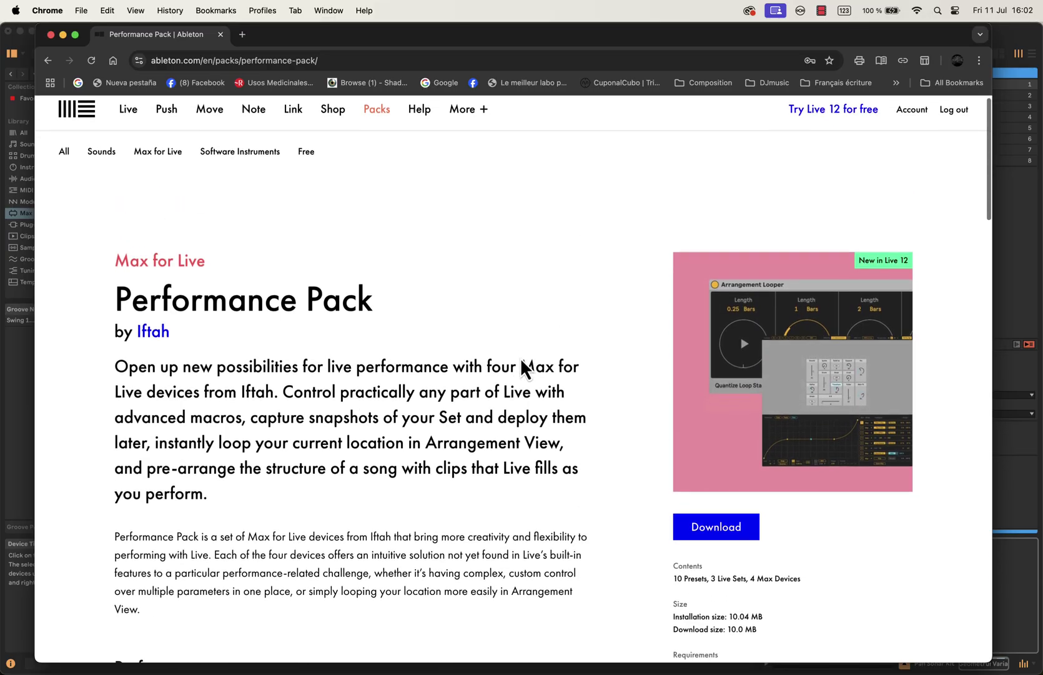
scroll(519, 357, "up", 1)
scroll(519, 357, "up", 1)
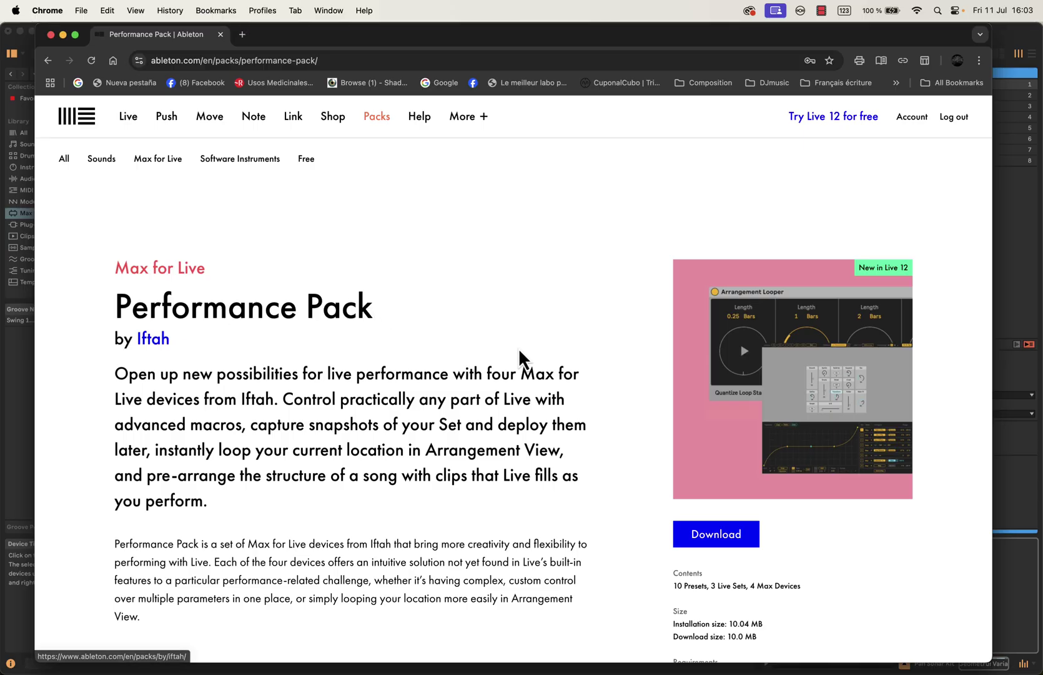
scroll(530, 340, "down", 2)
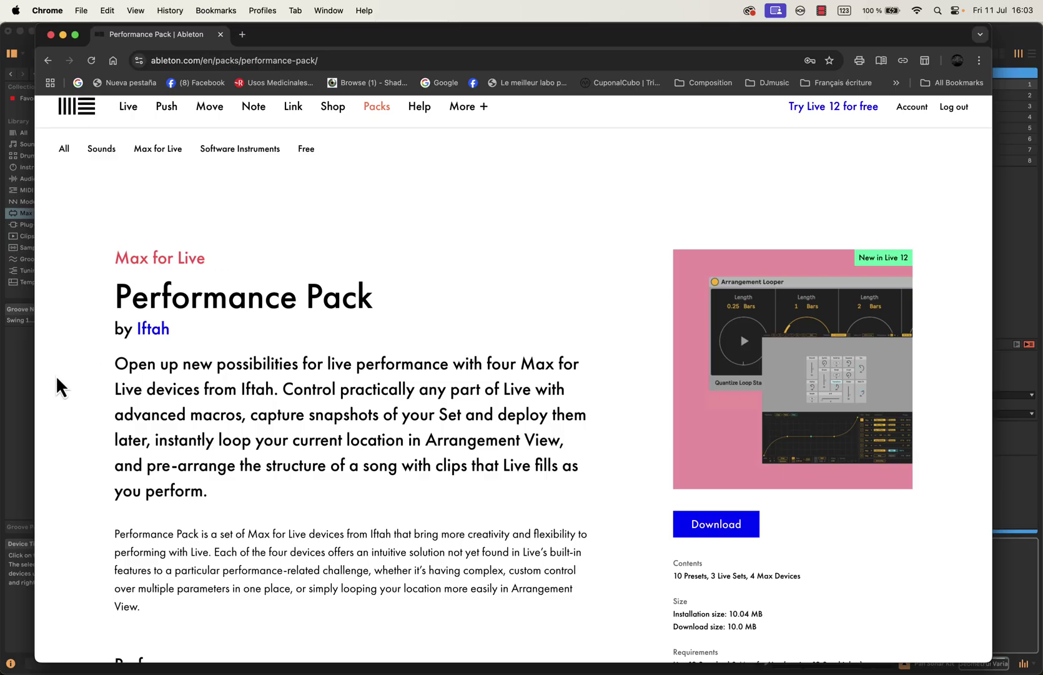
scroll(677, 496, "down", 1)
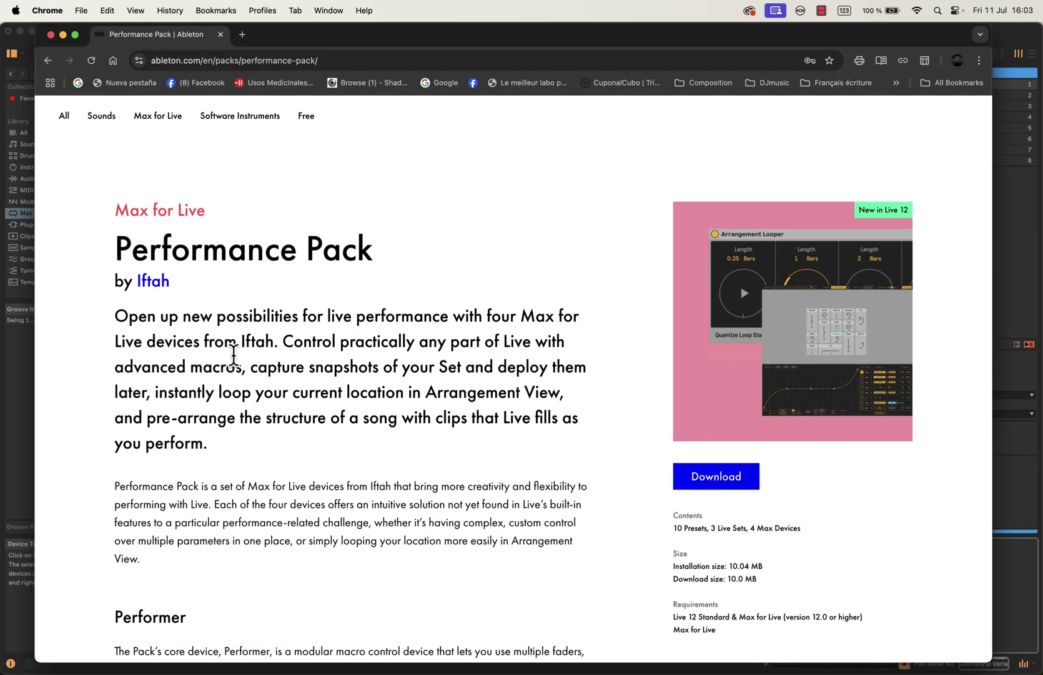
Step: Return to Ableton Live, enable Link to Clip/Scene in Variations and exclude Sends and Mixer from its stored settings
left_click(23, 384)
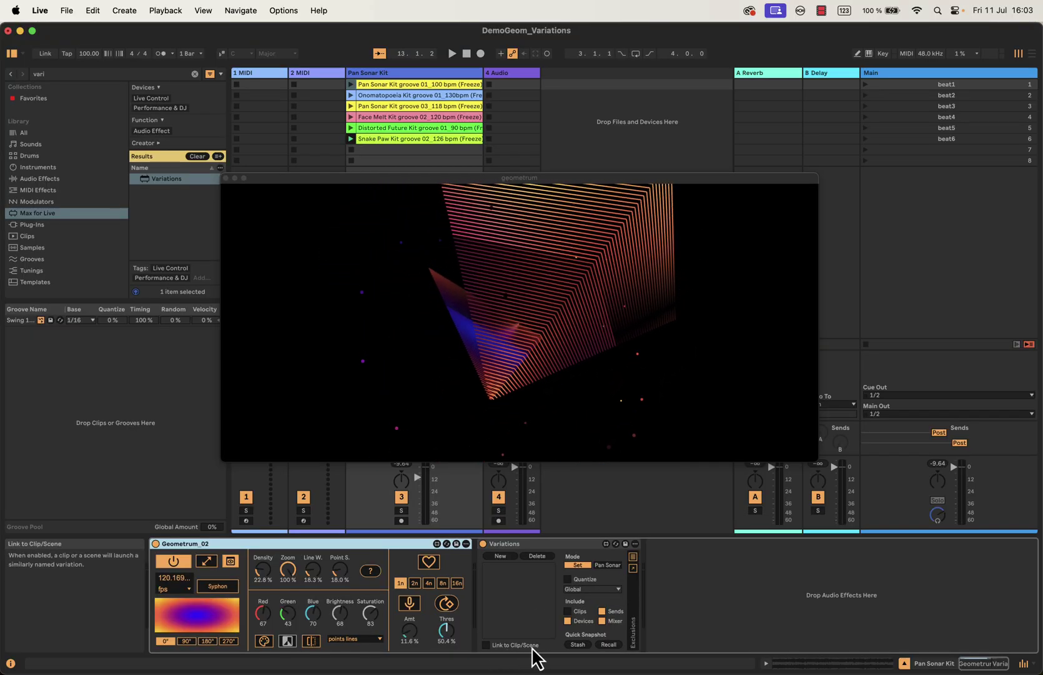
left_click(486, 645)
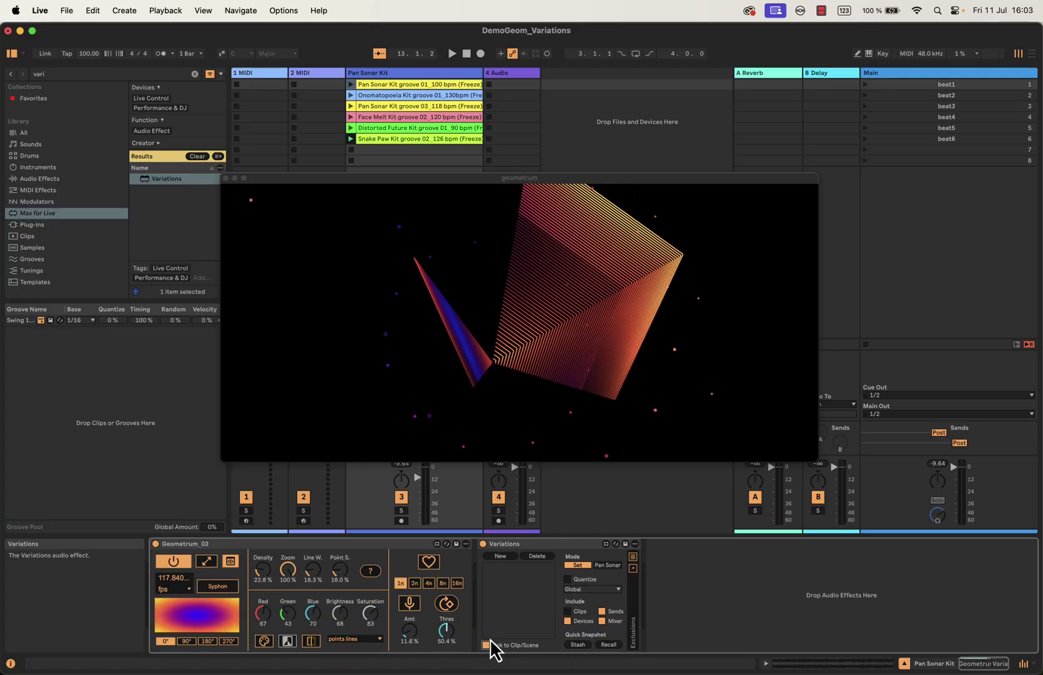
left_click(602, 612)
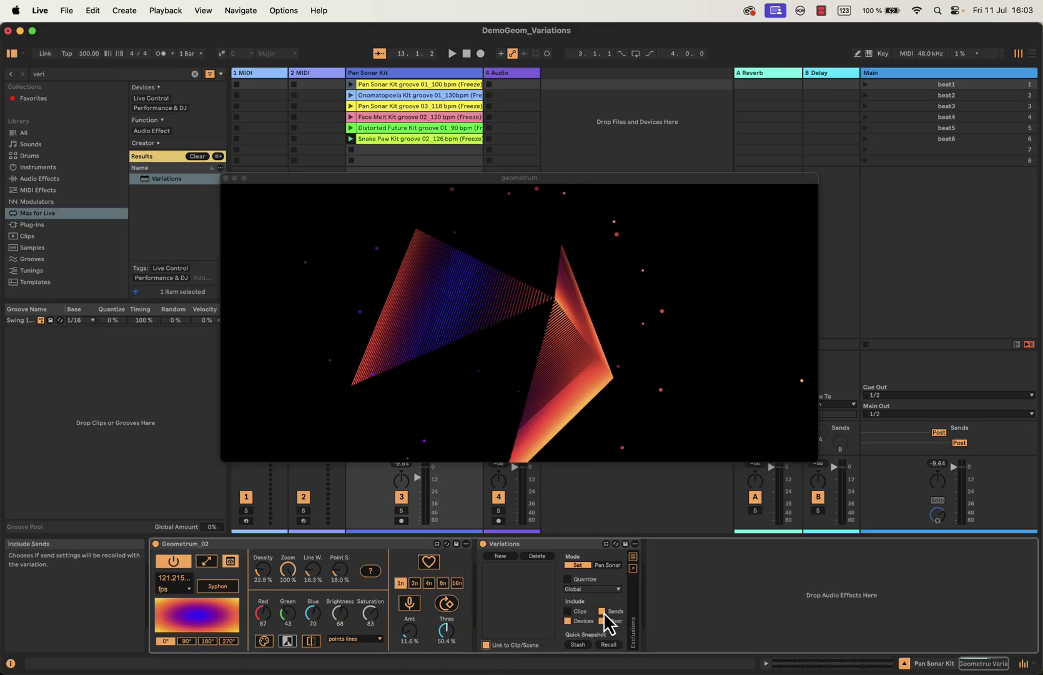
left_click(603, 621)
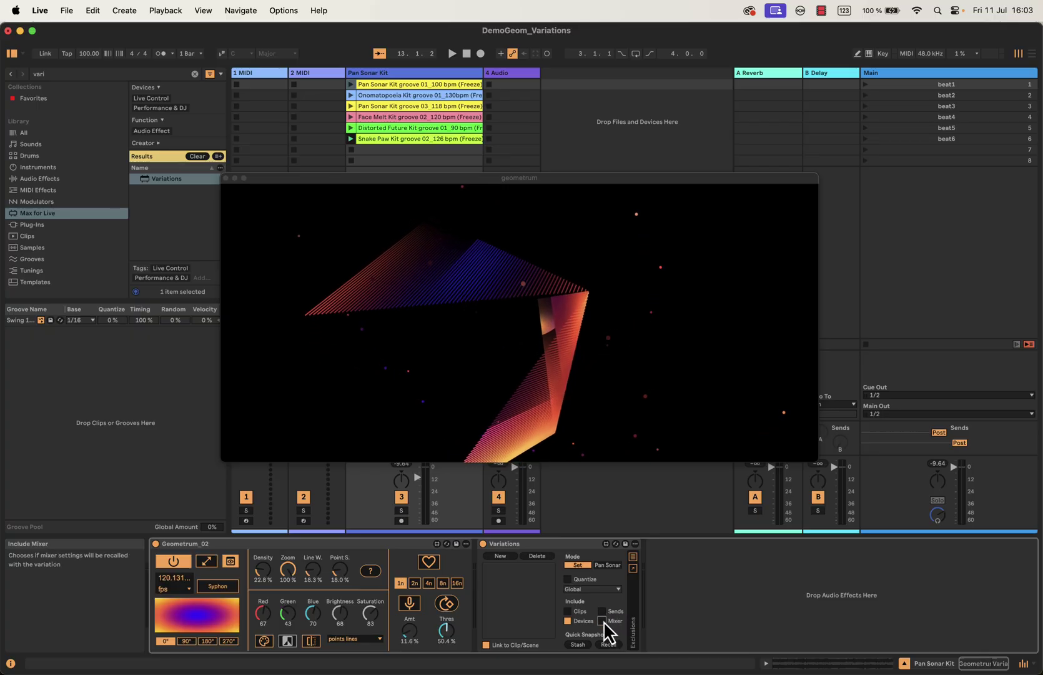
left_click(529, 542)
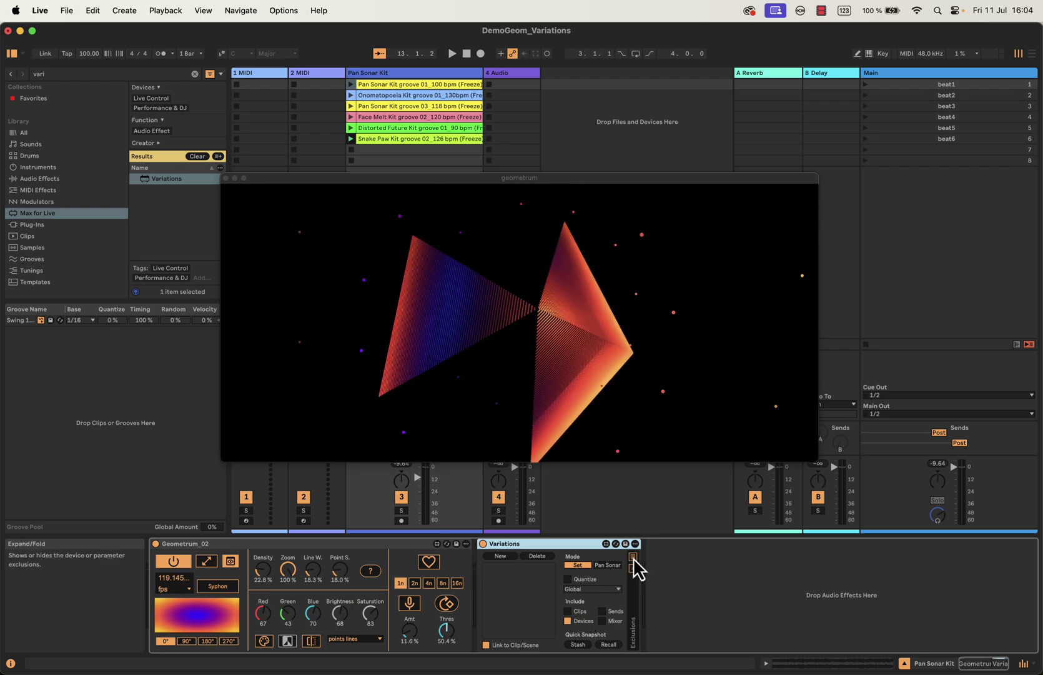
left_click(389, 544)
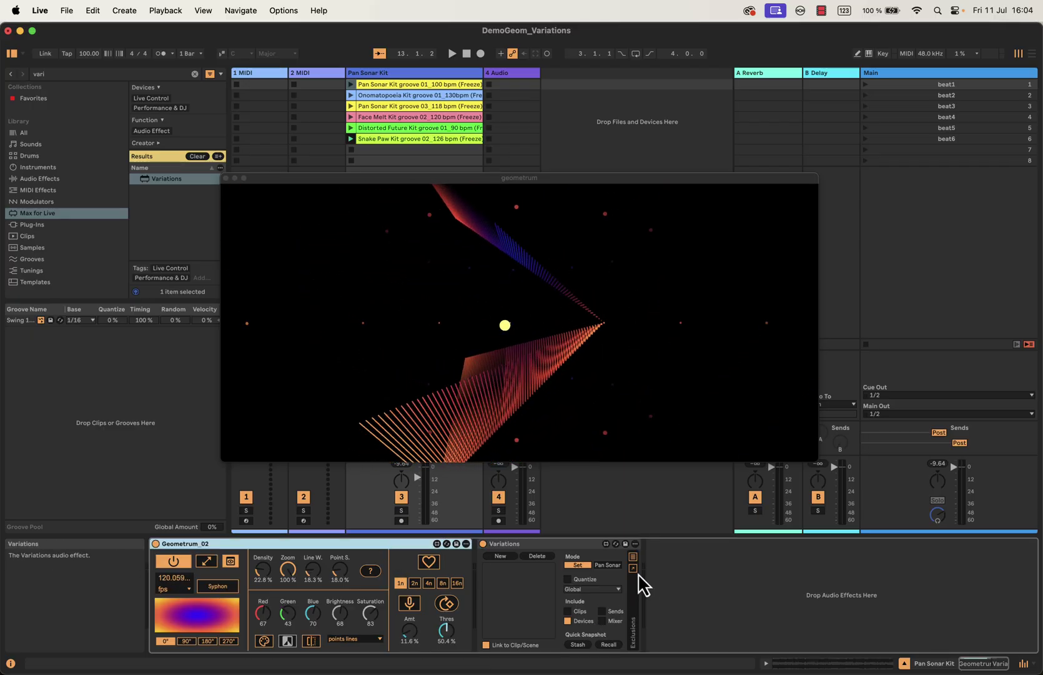
Step: Unfold the Exclusions section of Variations, examine how single parameters or whole devices are excluded, and fold it away
left_click(632, 556)
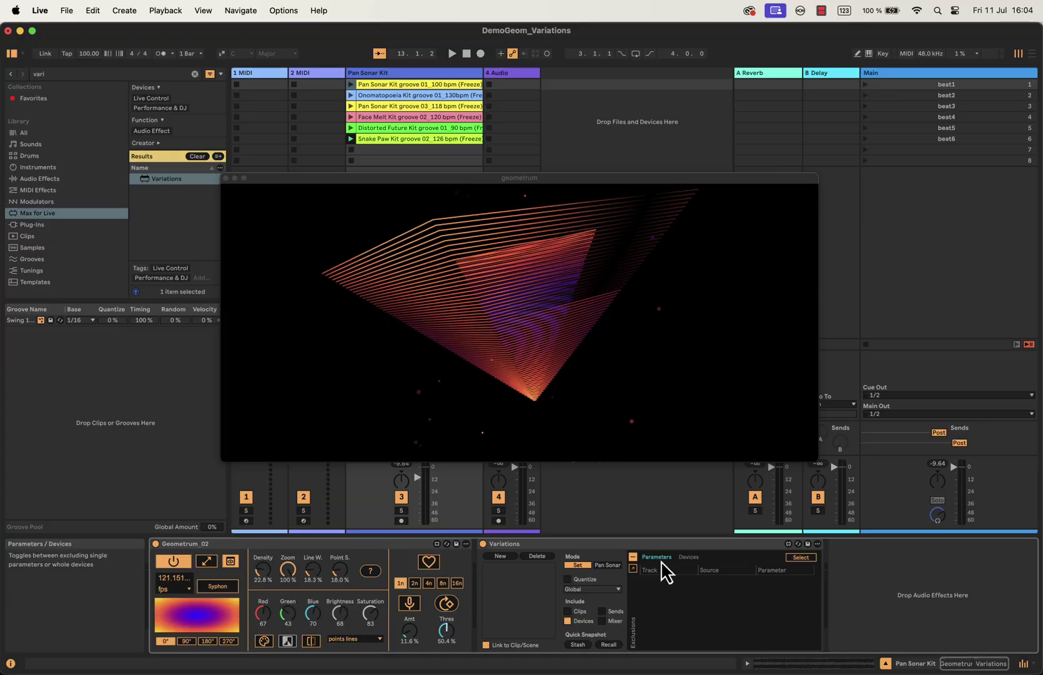
left_click(802, 557)
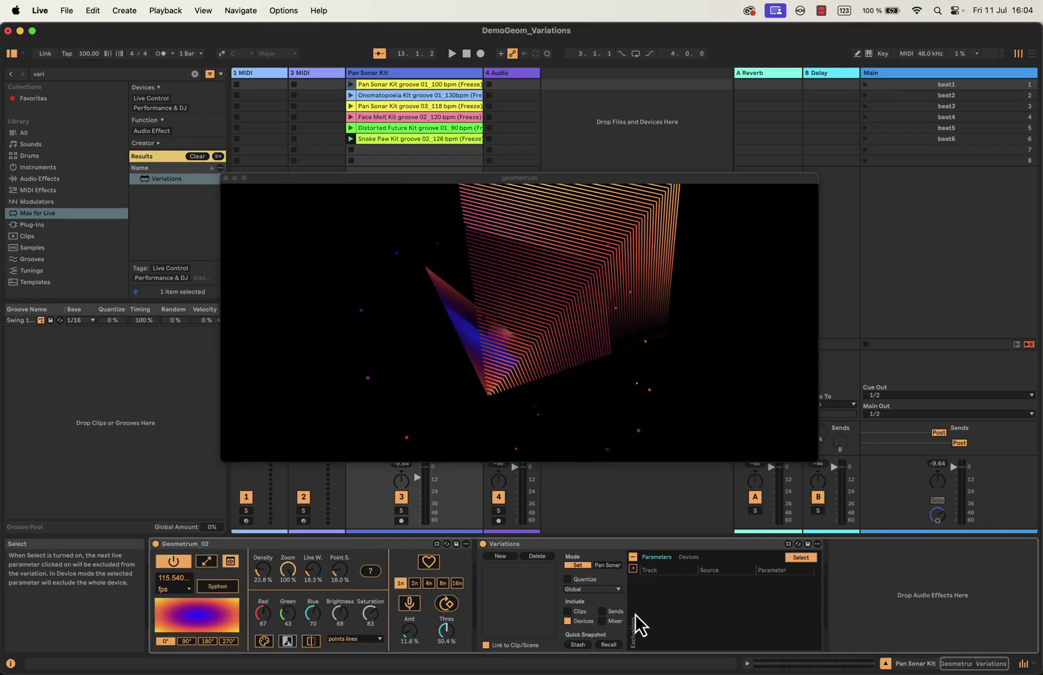
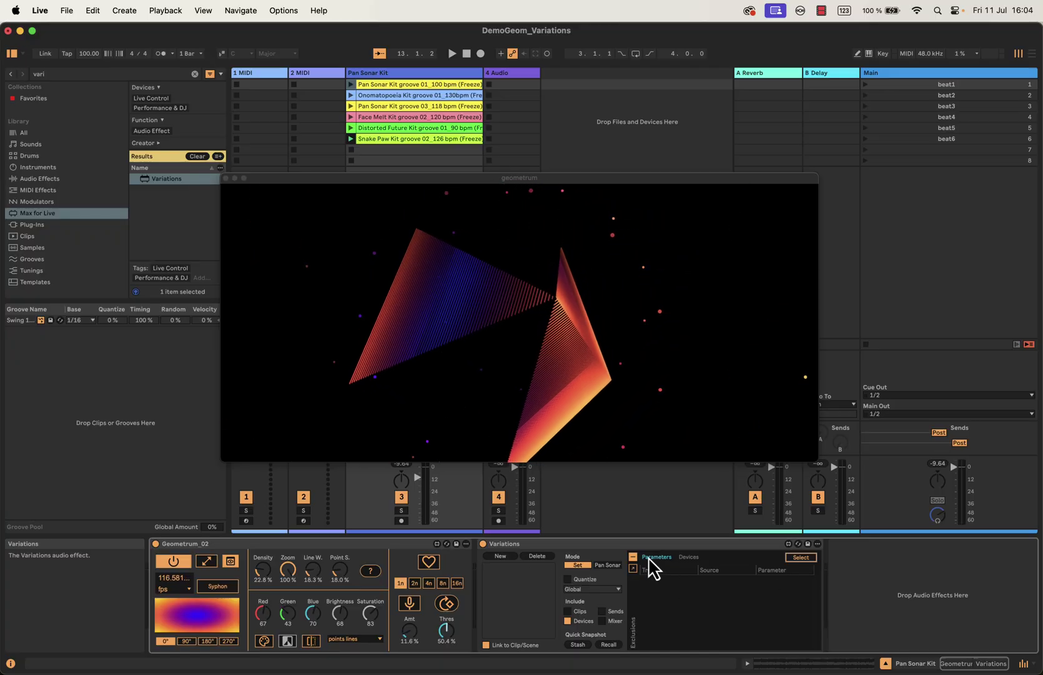
left_click(633, 557)
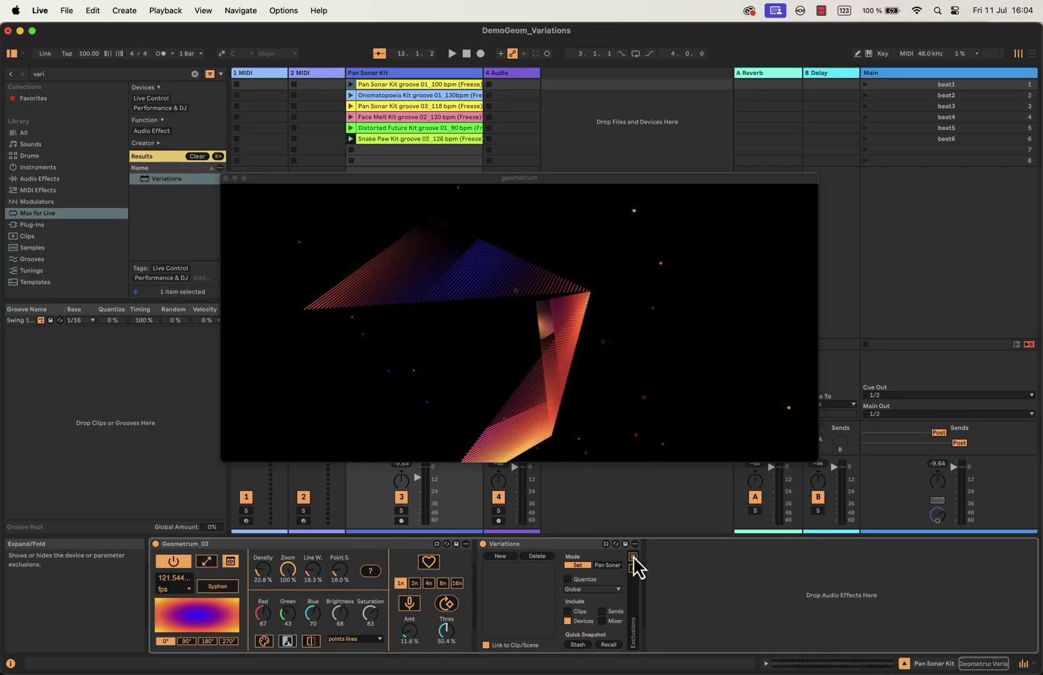
Step: Launch the beat1 scene to play its clip through Geometrum_02
left_click(300, 546)
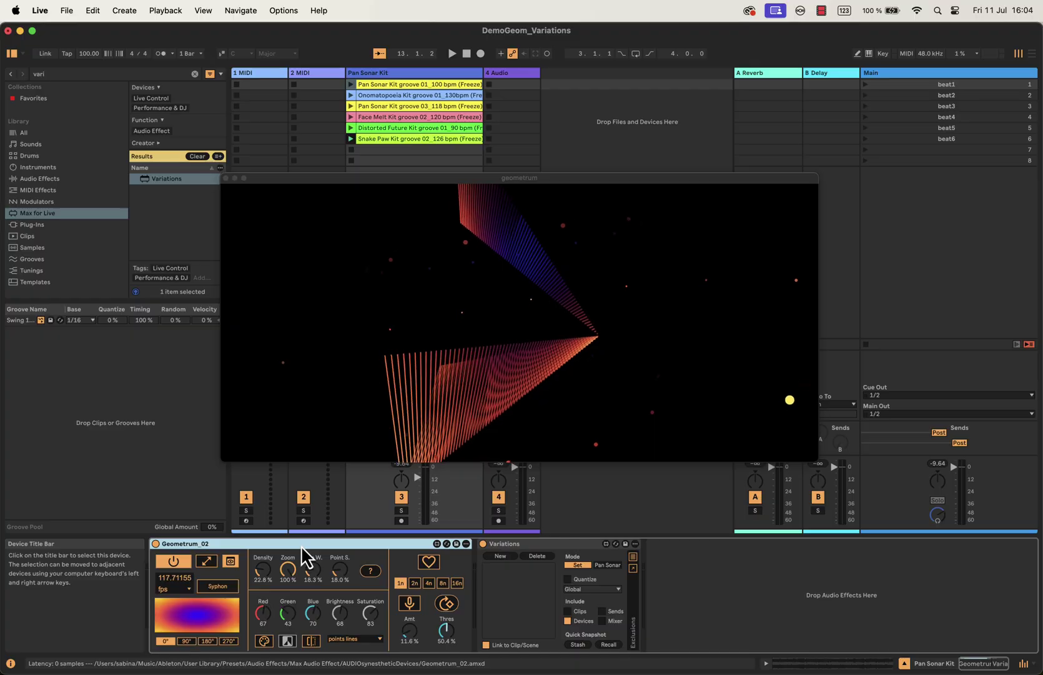
left_click(881, 85)
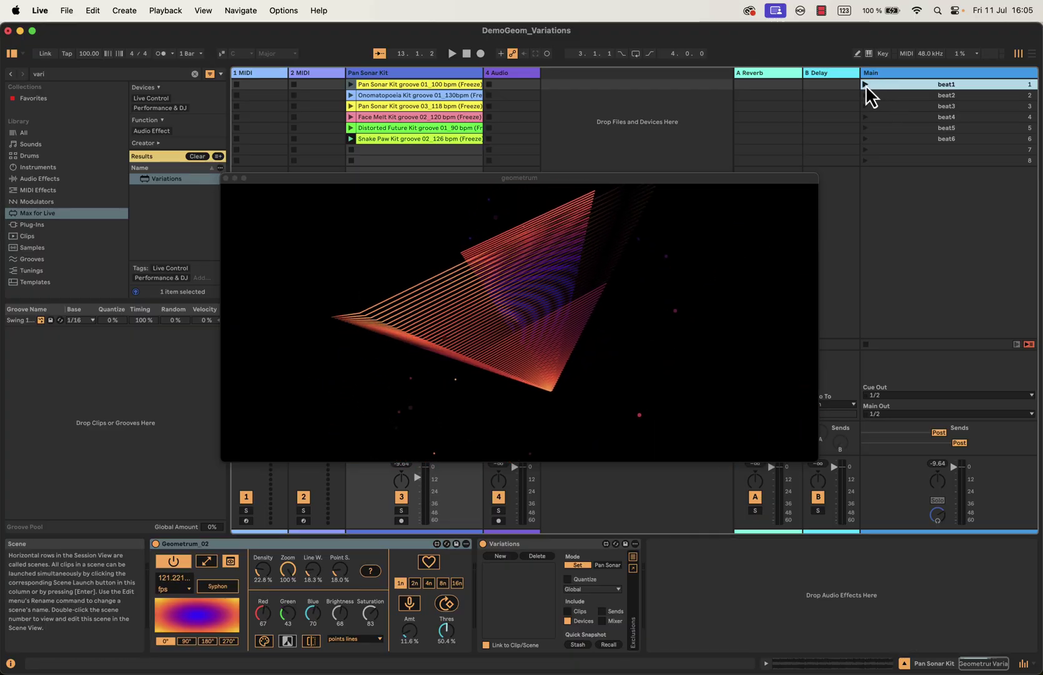
left_click(865, 85)
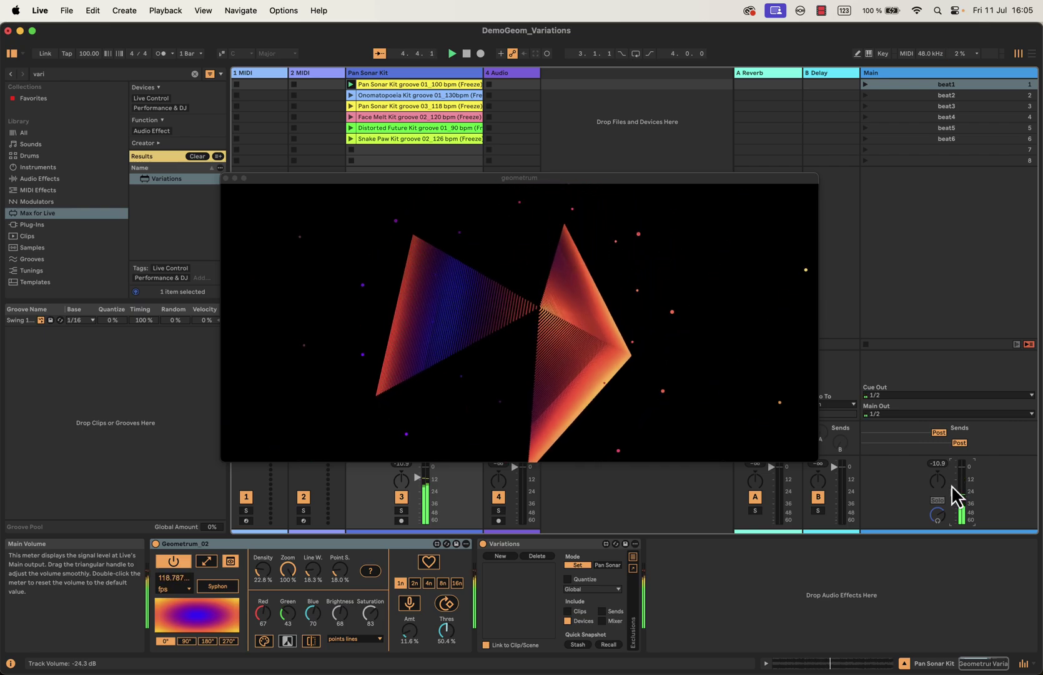
Step: Make the Geometrum_02 visuals black and white, enable microphone reactivity, and set Thres to 66.9% and Density to 100%
left_click(289, 644)
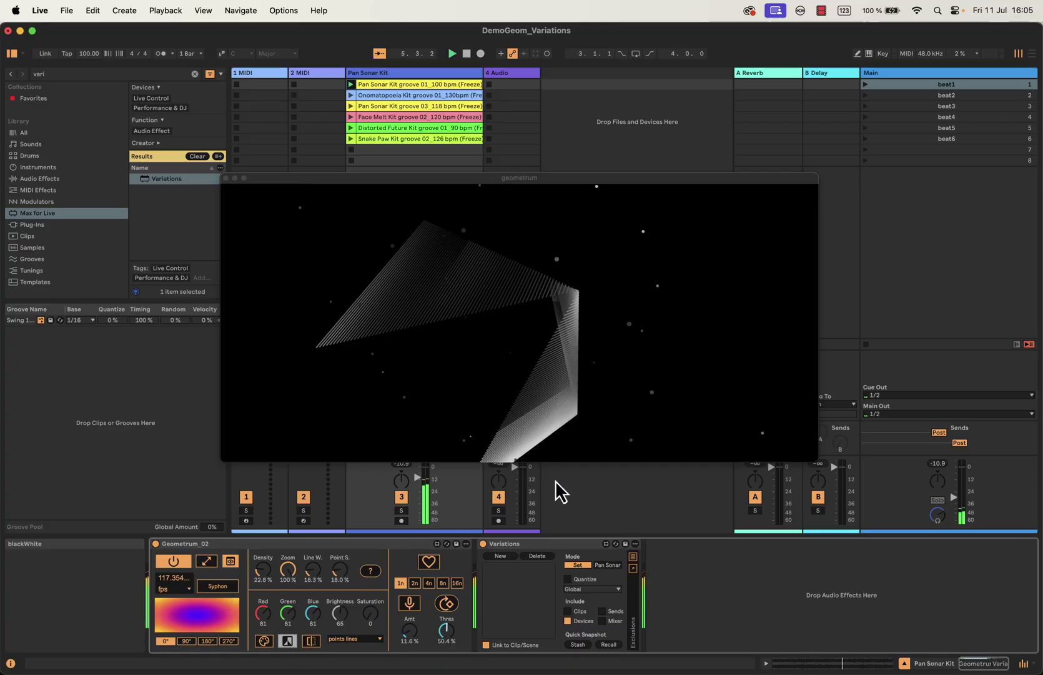
left_click(449, 196)
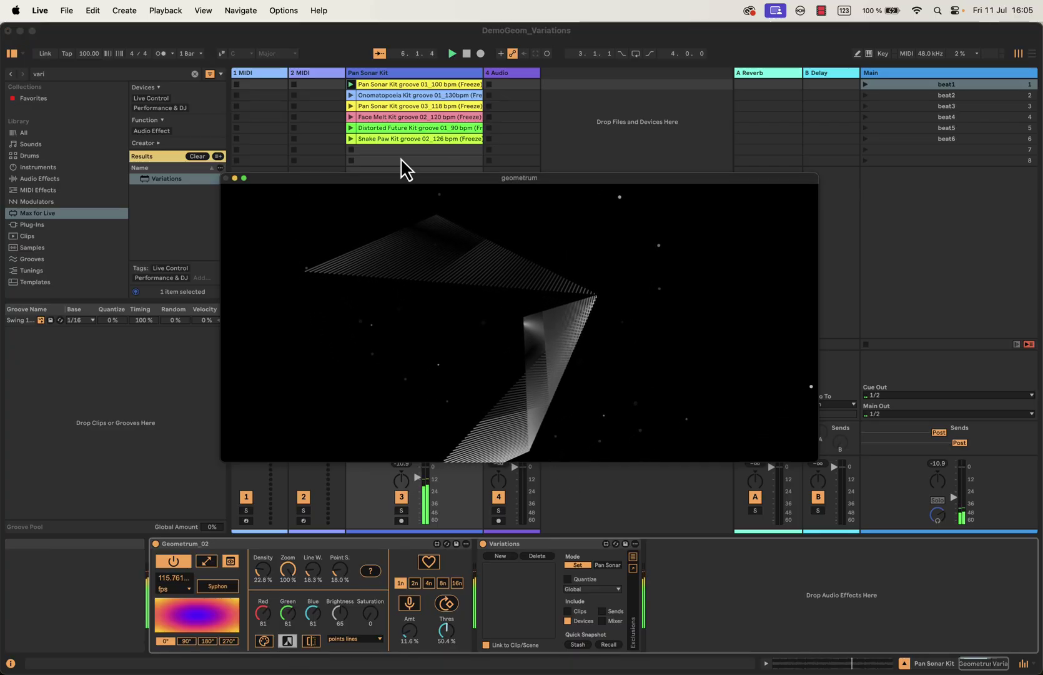
left_click(411, 604)
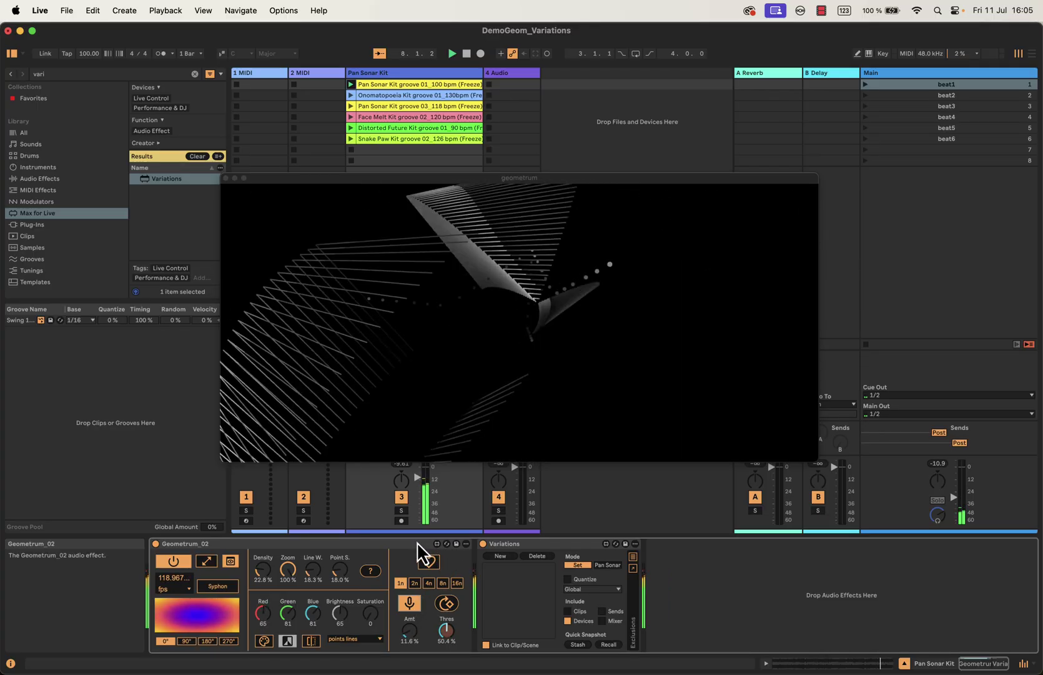
left_click(446, 631)
left_click_drag(446, 631, 448, 638)
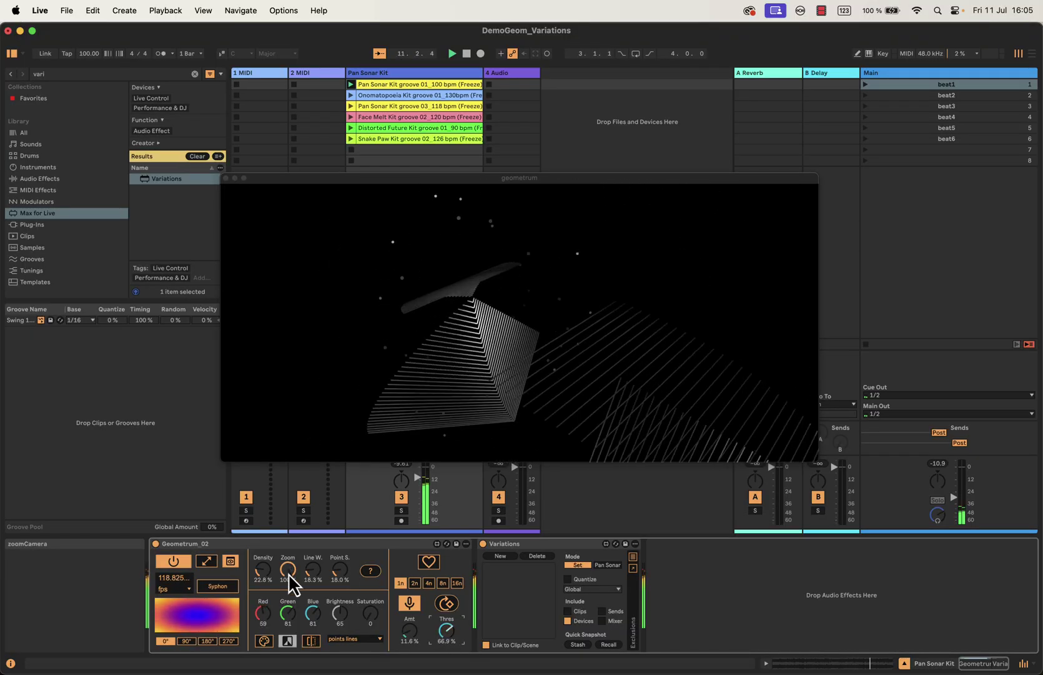
left_click_drag(263, 570, 263, 525)
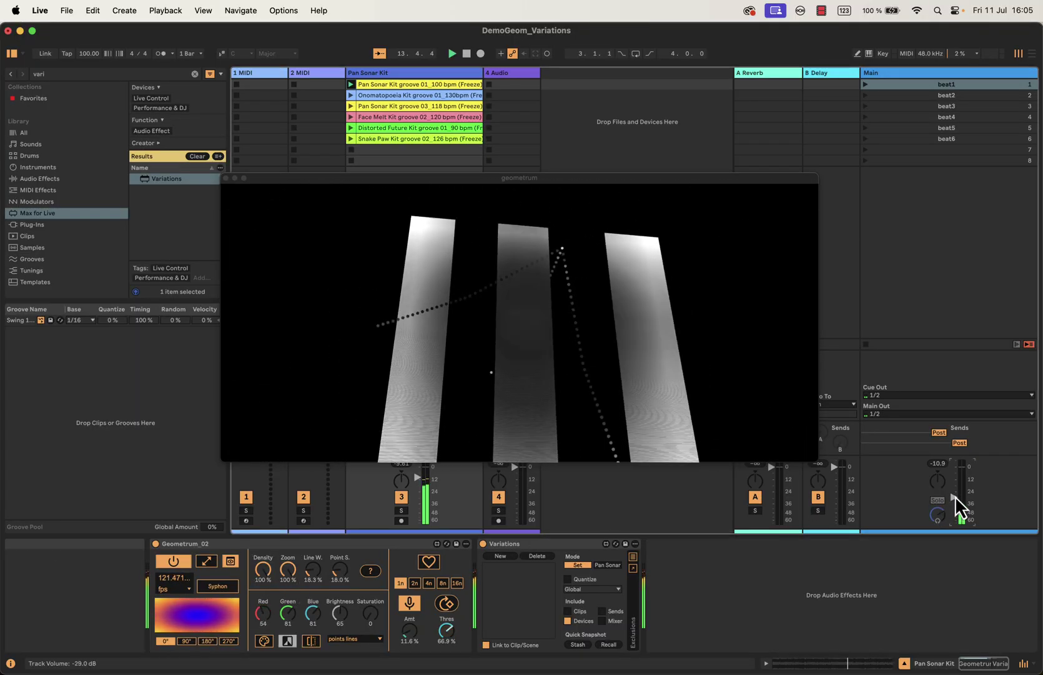
scroll(960, 507, "down", 5)
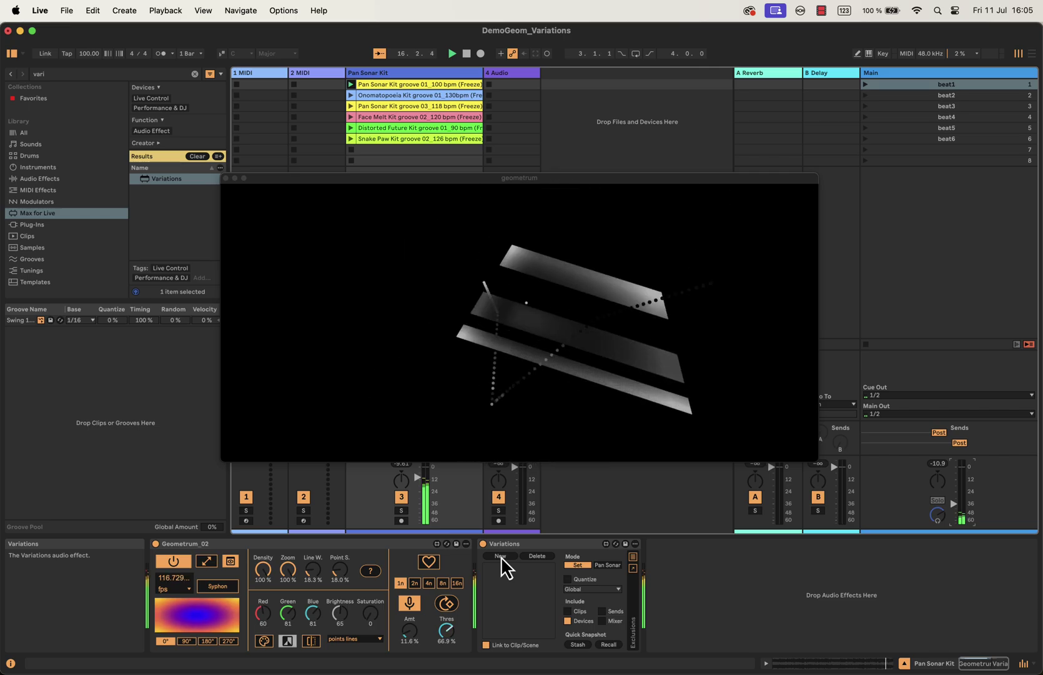
Step: Store the current settings as a new variation and rename it beat1 to match the first scene
left_click(501, 556)
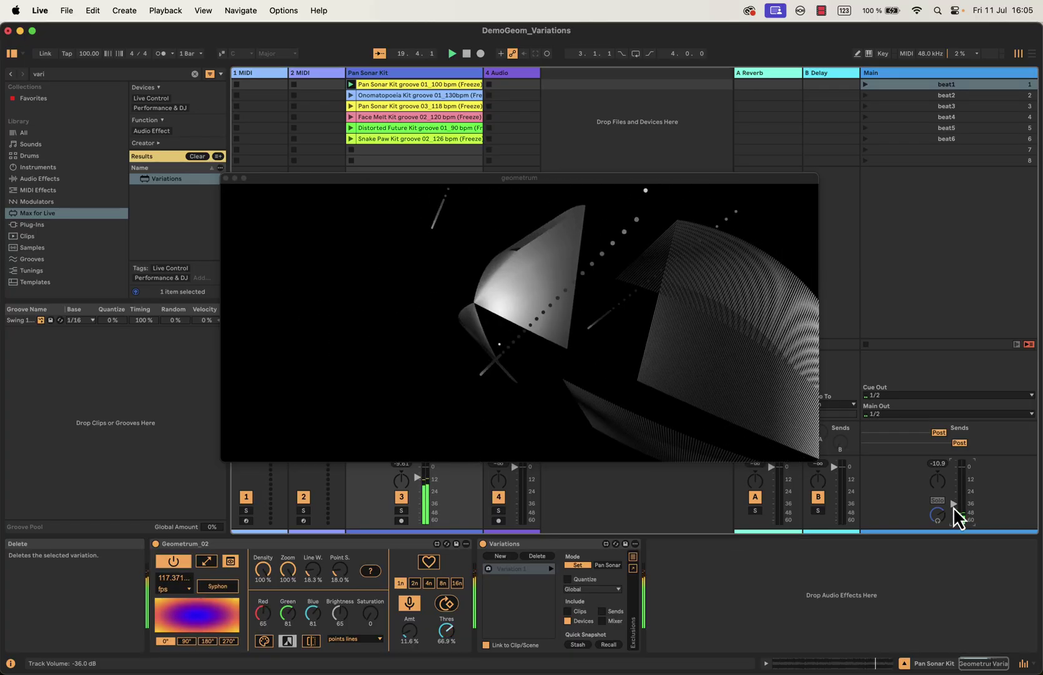
left_click_drag(953, 507, 954, 523)
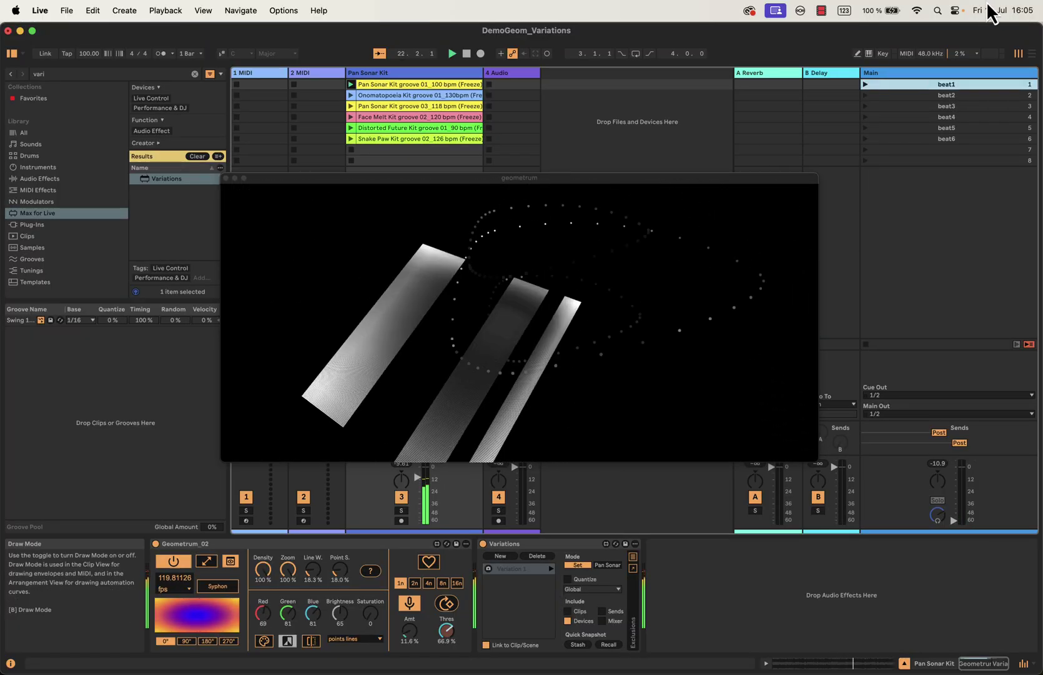
left_click(515, 569)
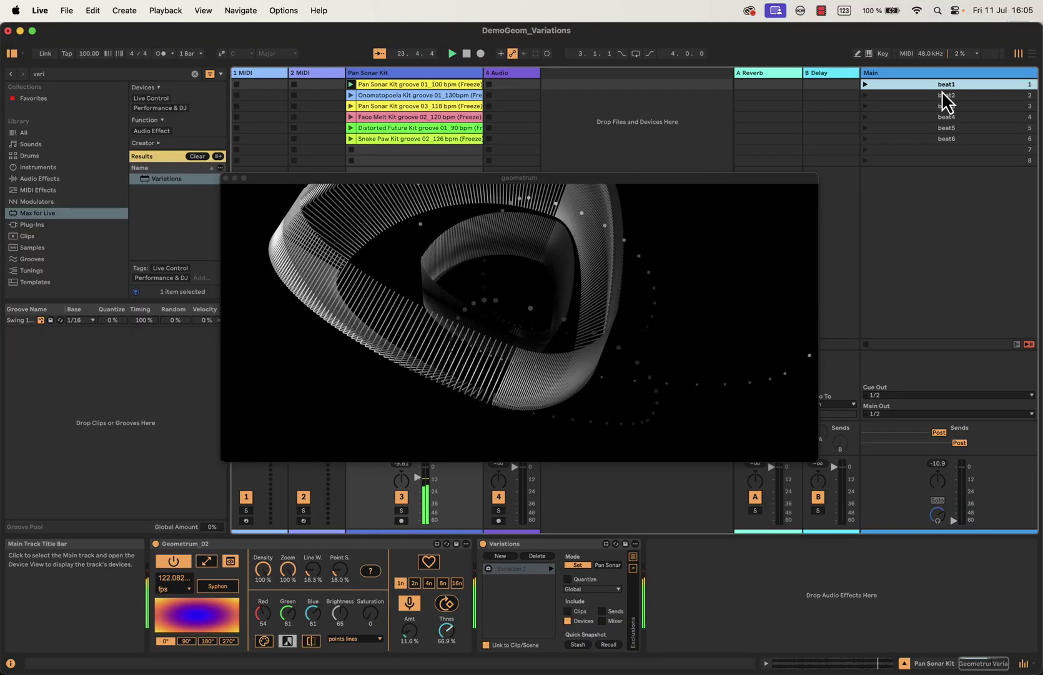
left_click(516, 574)
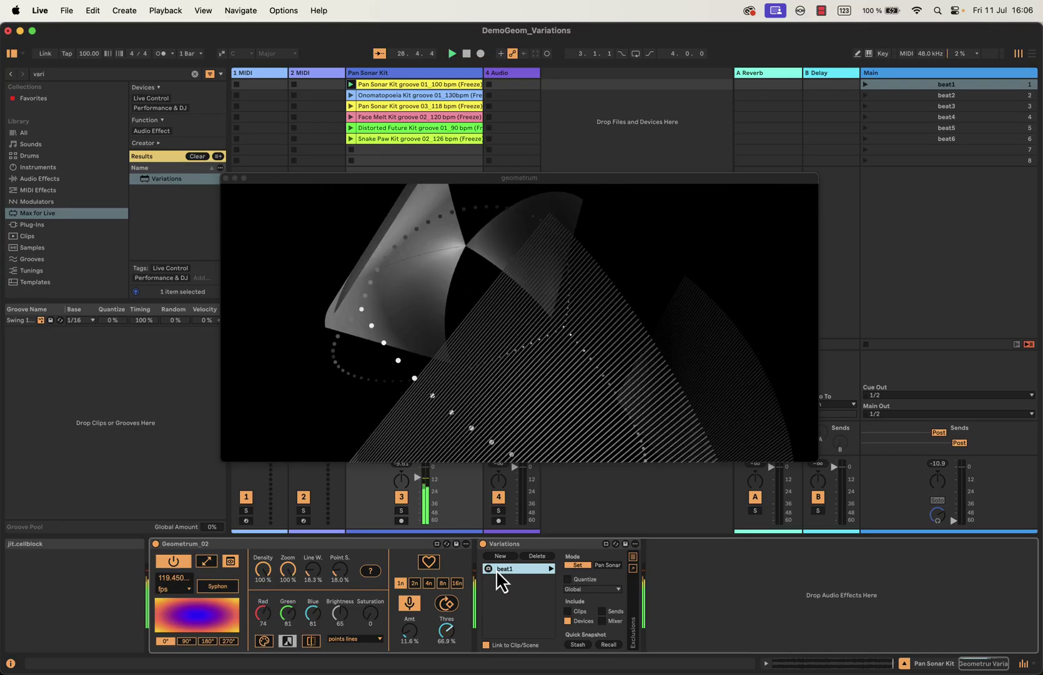
type("1")
key("Return")
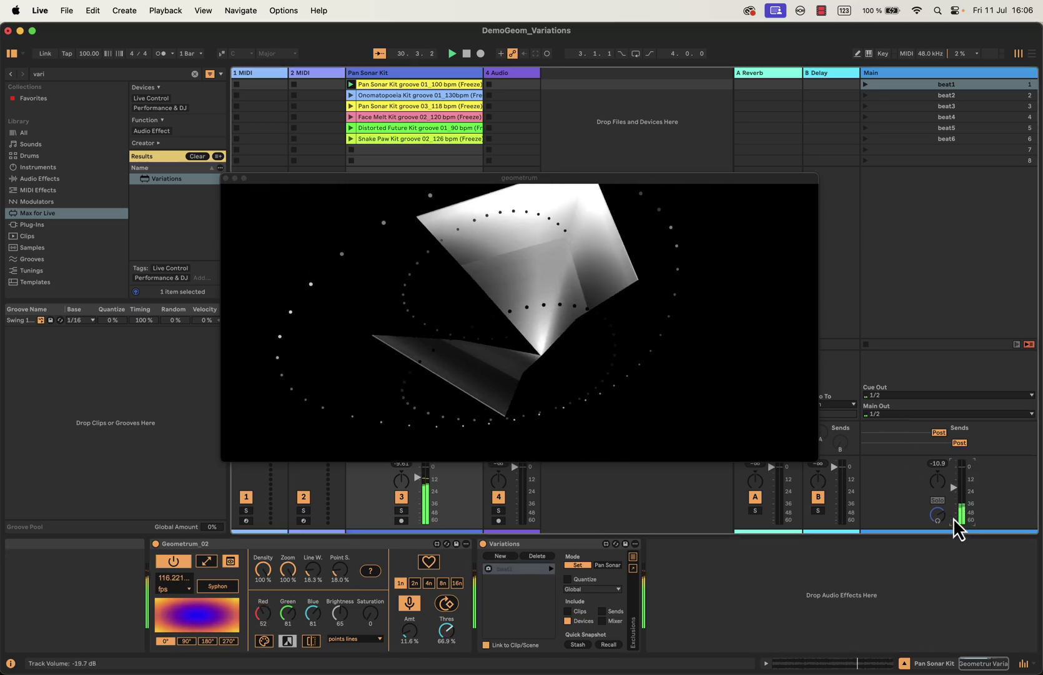
Step: Launch the beat2 scene and set Geometrum_02 to the 8n division, Amt 0% and the line_strip lines drawing mode
left_click(926, 97)
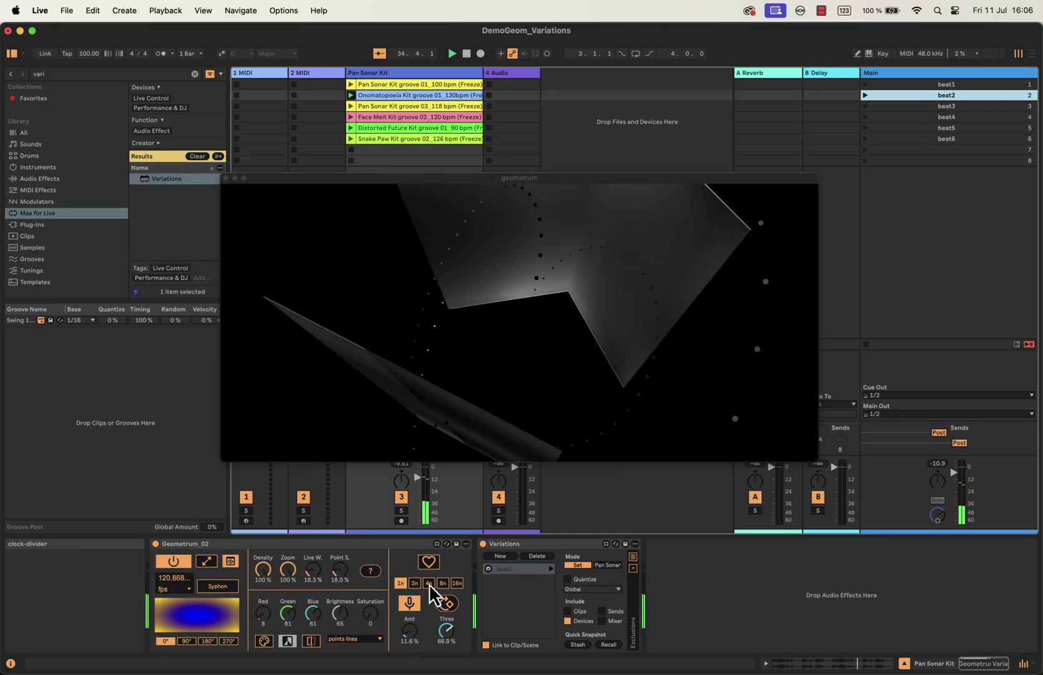
left_click(429, 583)
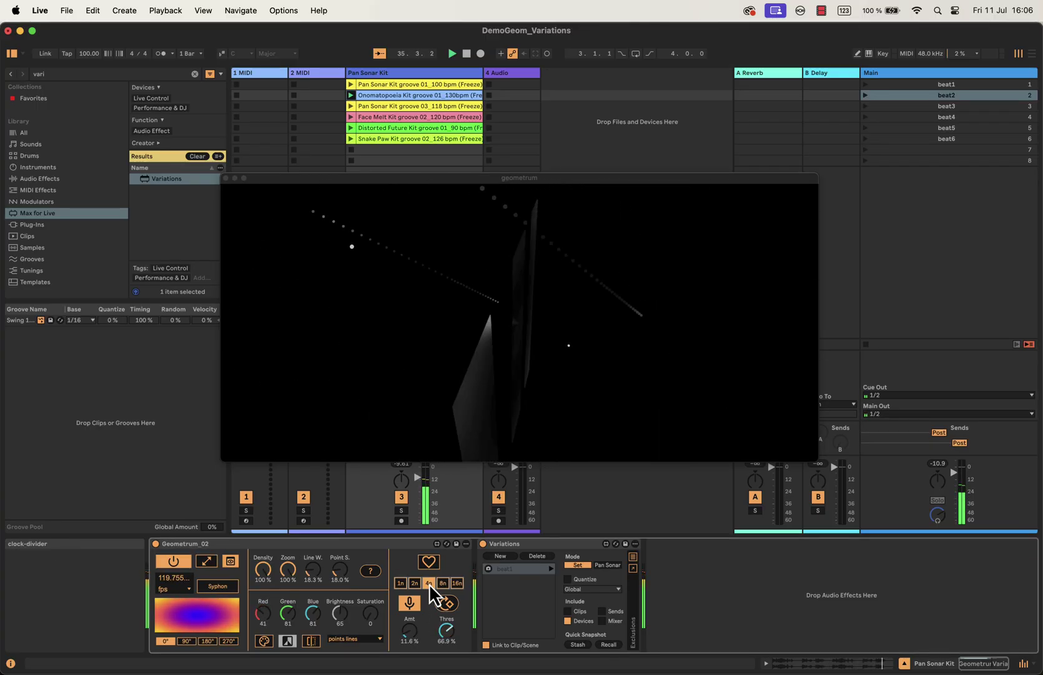
left_click_drag(409, 632, 409, 634)
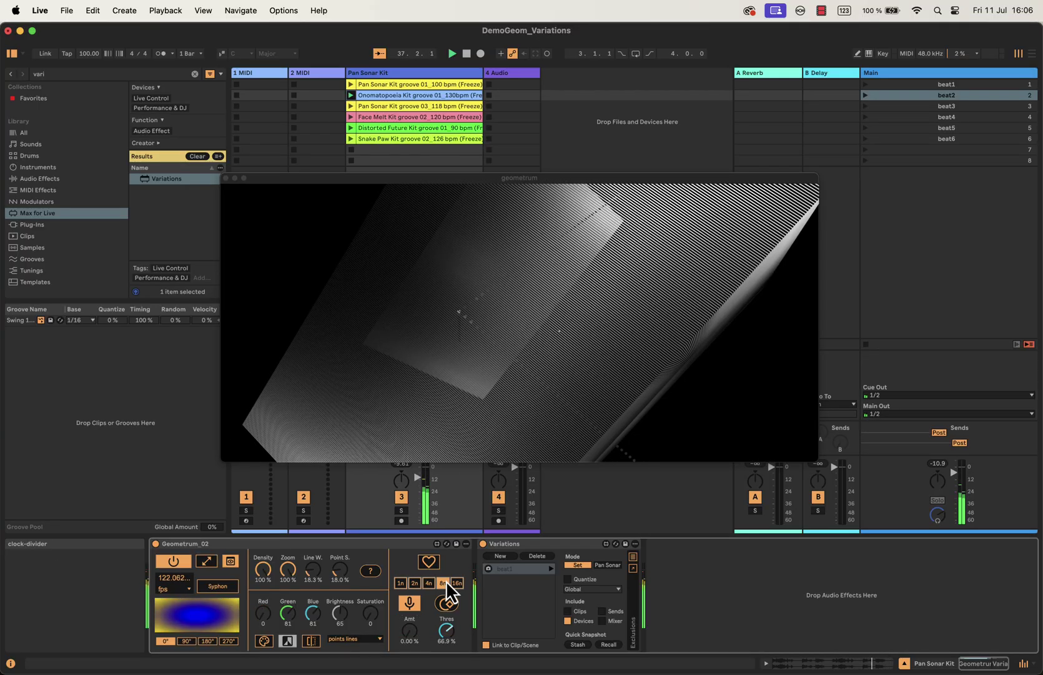
left_click(428, 561)
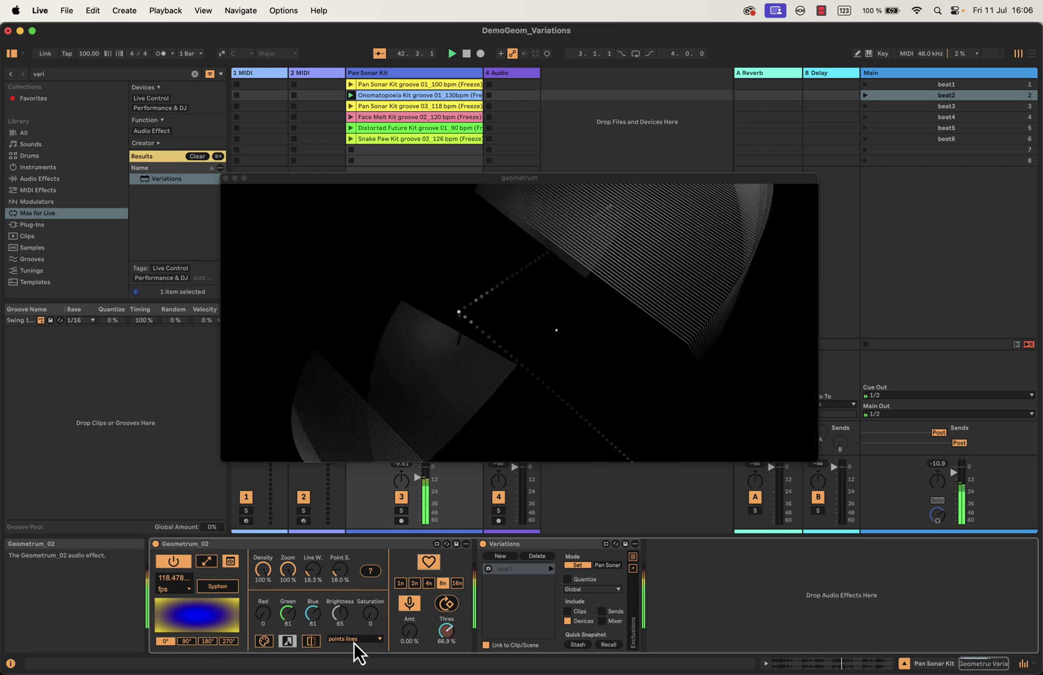
left_click(353, 638)
left_click(349, 580)
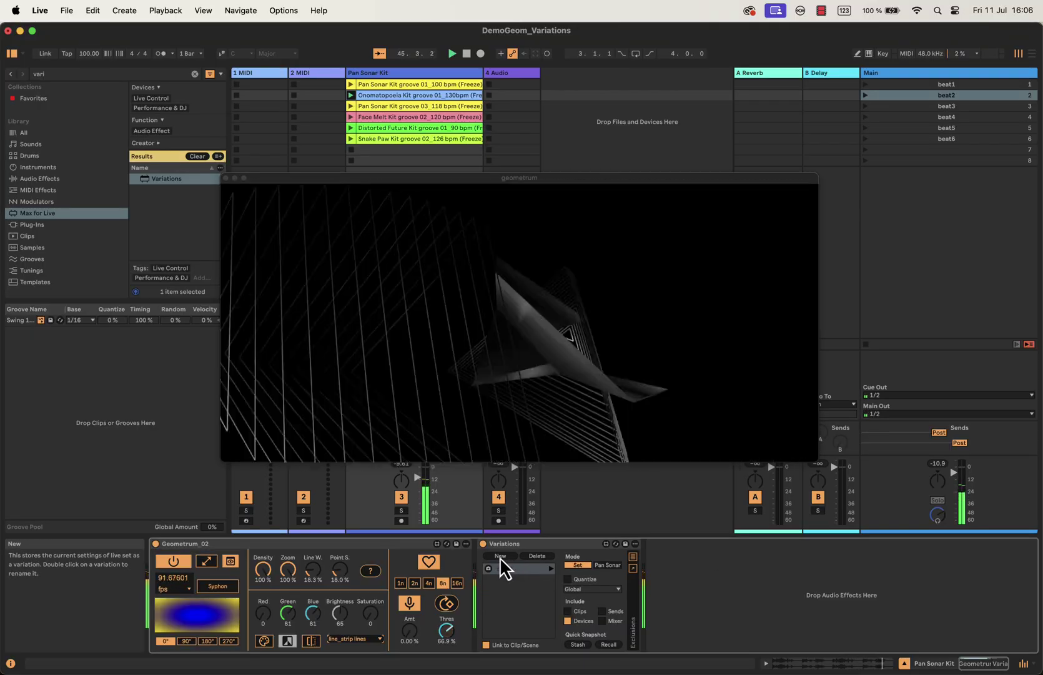
Step: Store the current settings as a second variation and rename it beat2 to match the second scene
left_click(500, 557)
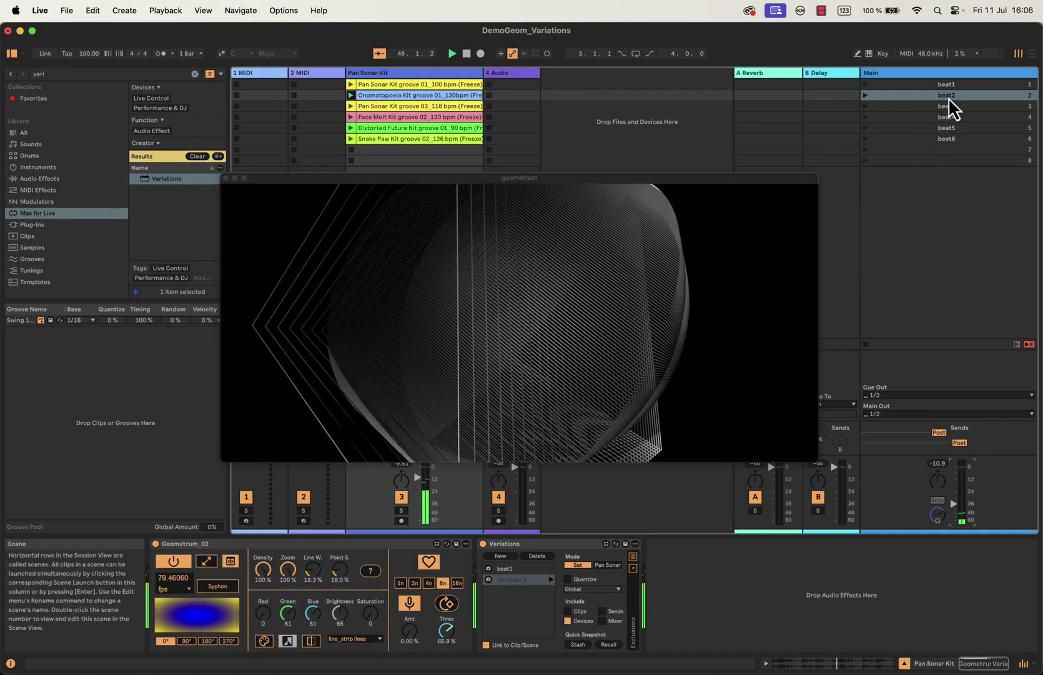
left_click(516, 580)
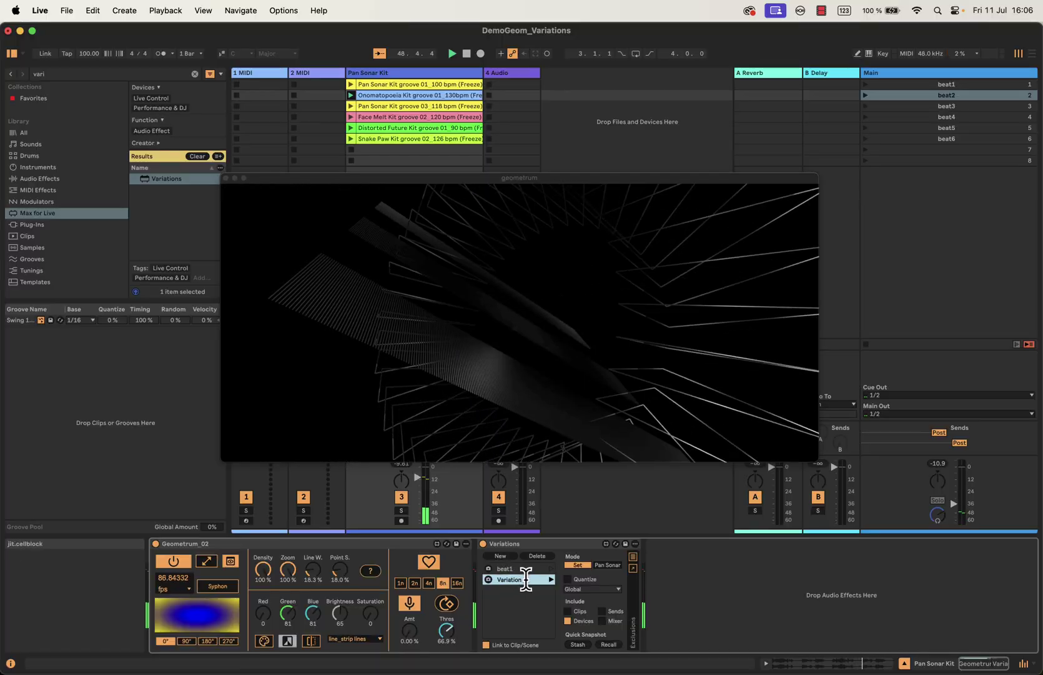
left_click(489, 580)
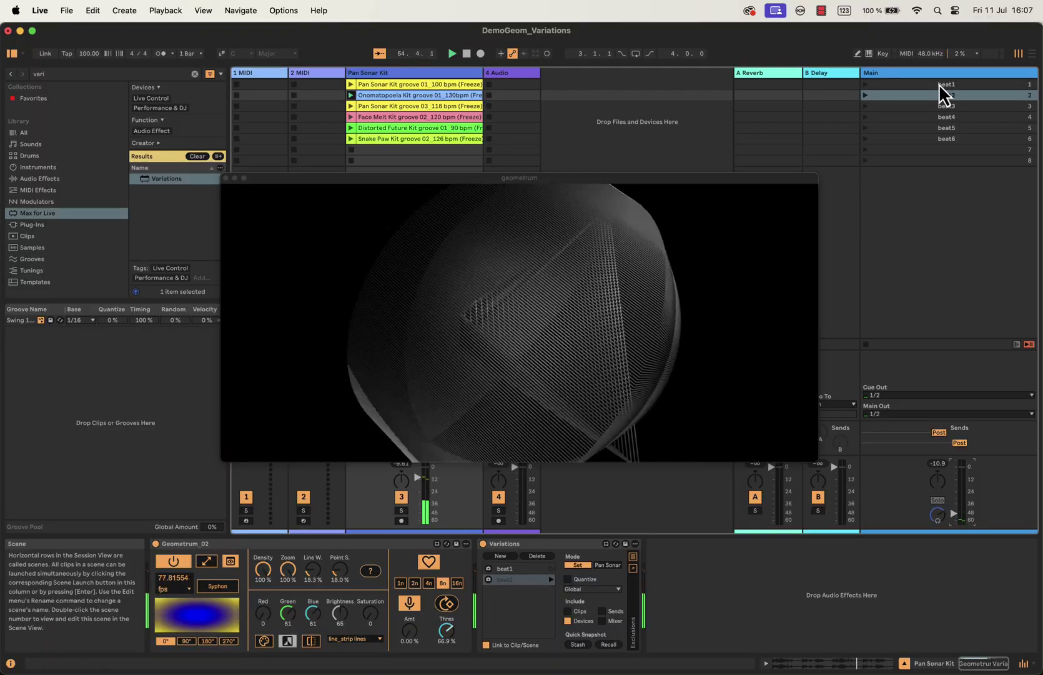
left_click(508, 579)
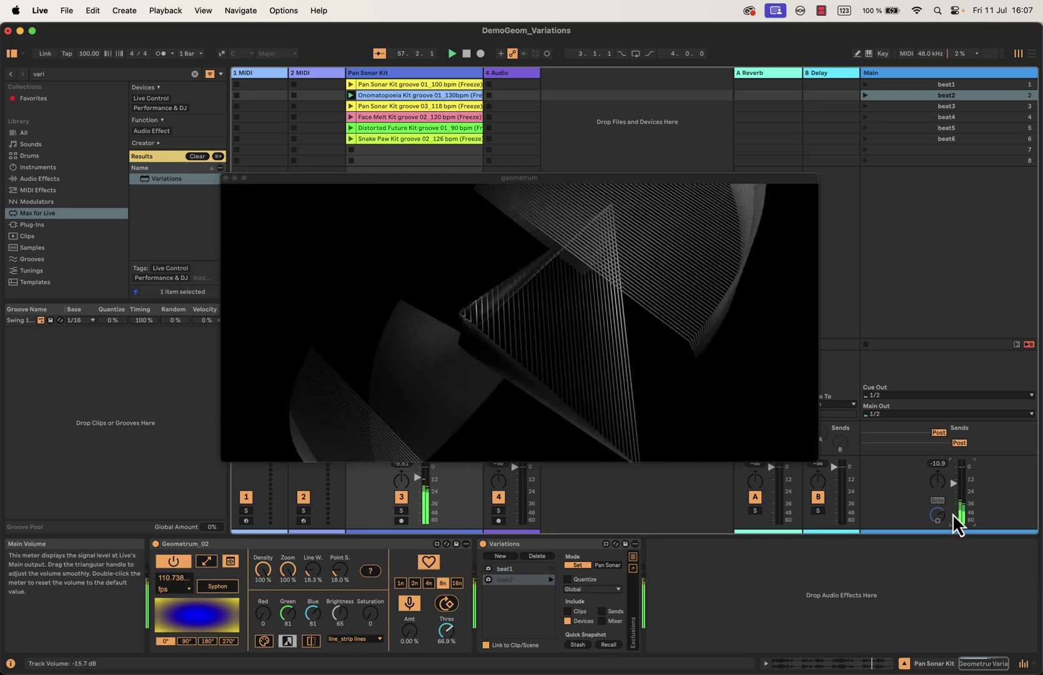
Step: Launch the beat1 scene and then beat2 to check that each recalls its stored variation
left_click(946, 87)
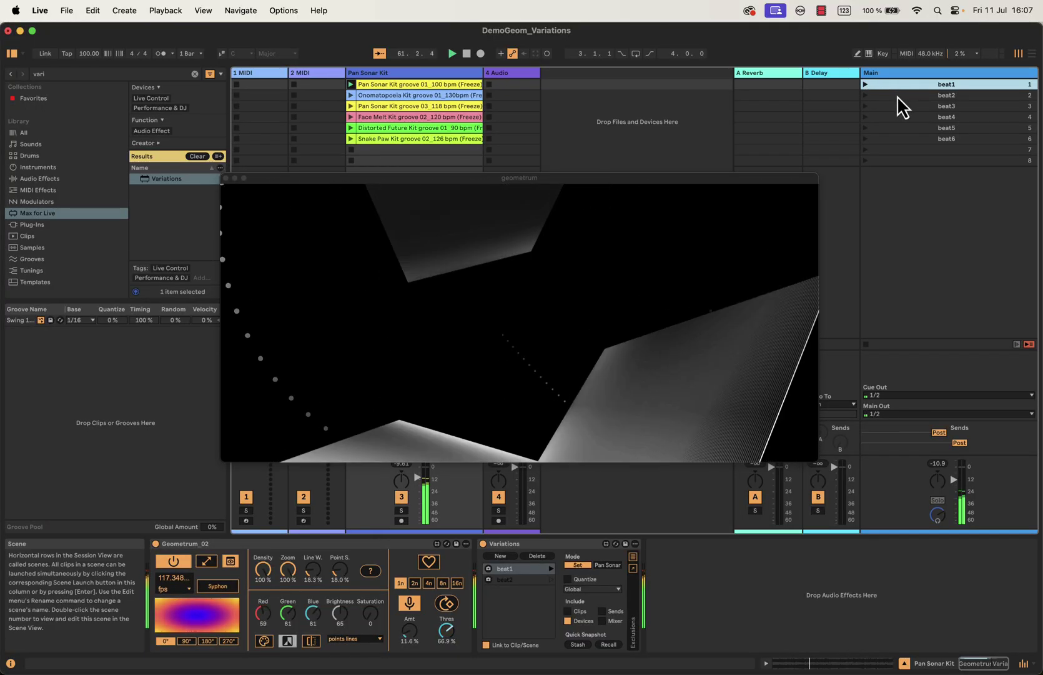
left_click(897, 95)
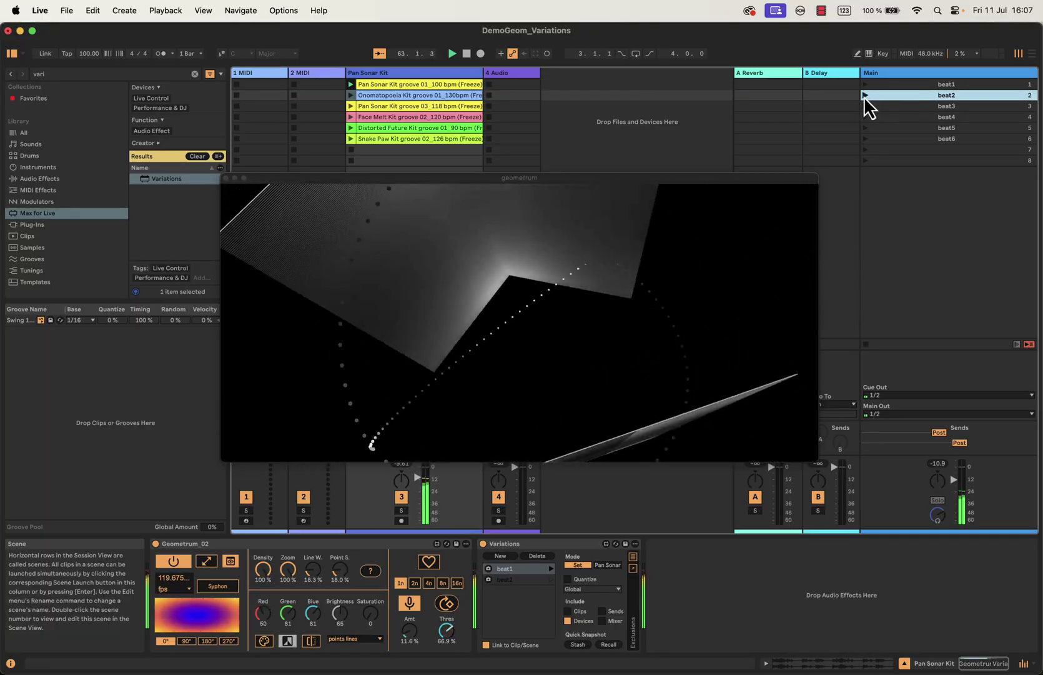
left_click(864, 95)
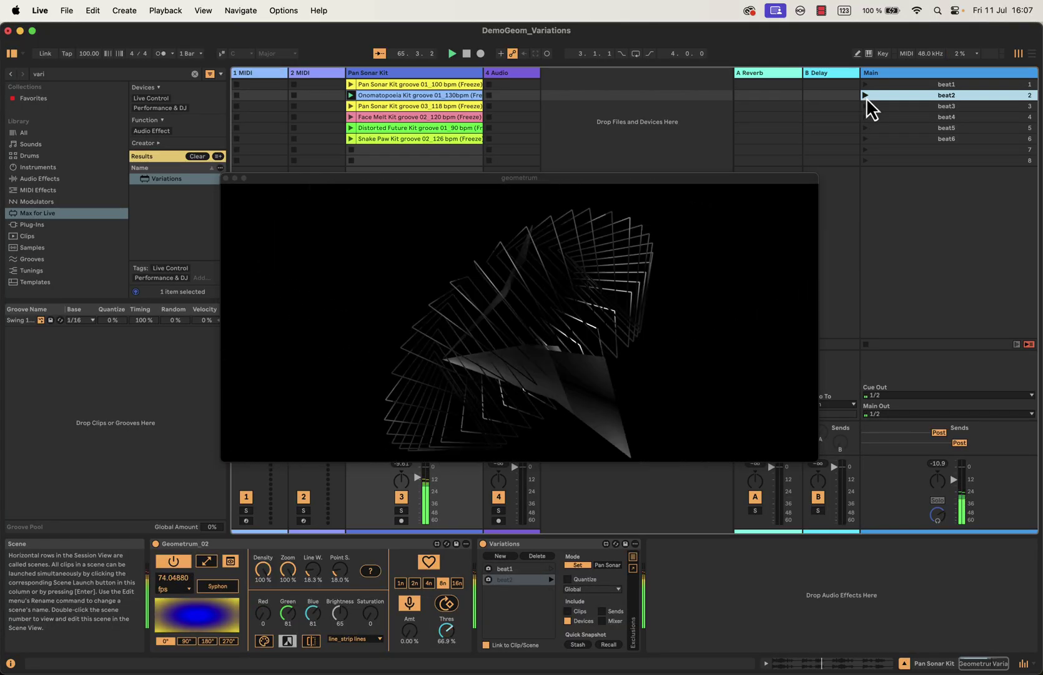
Step: Launch the beat3 scene and lower the Main volume
left_click(894, 106)
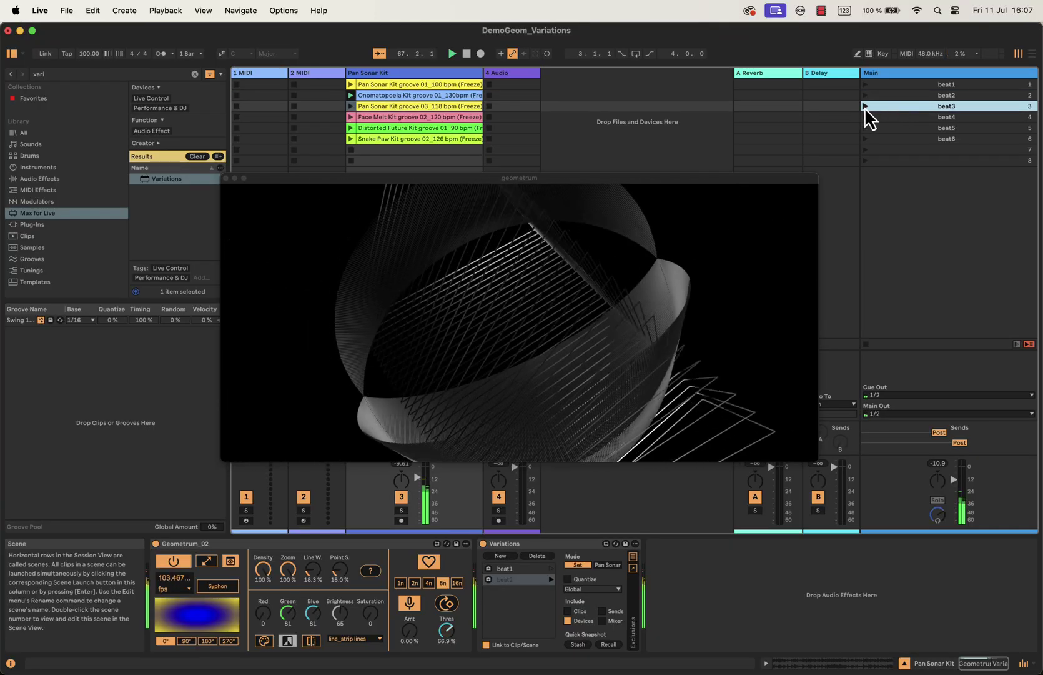
left_click(865, 107)
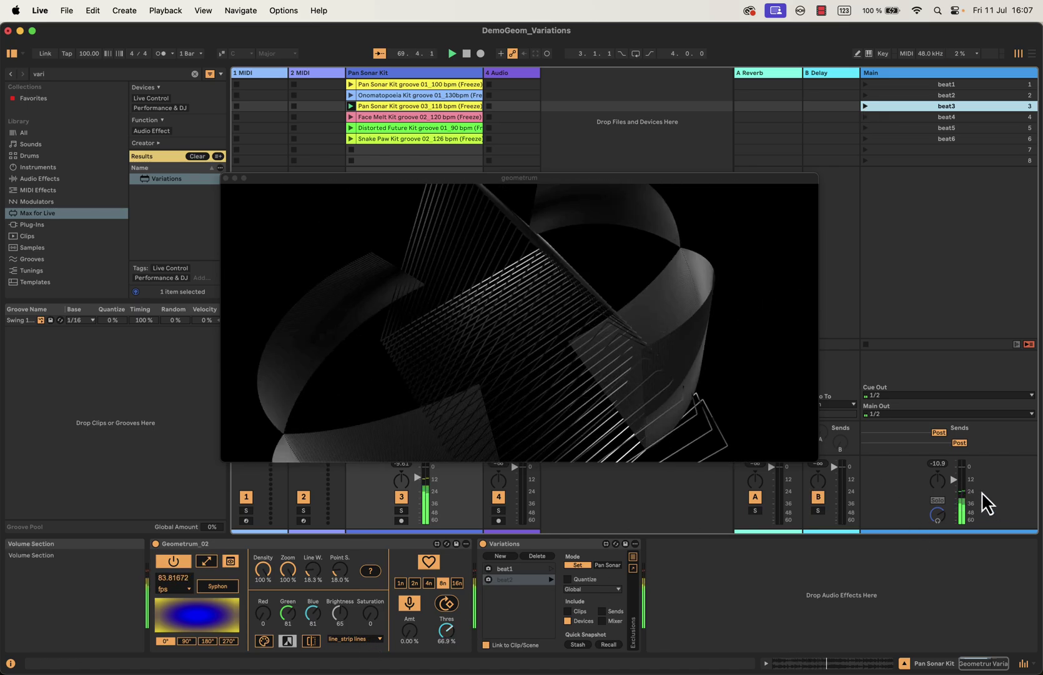
left_click(954, 482)
scroll(954, 483, "down", 8)
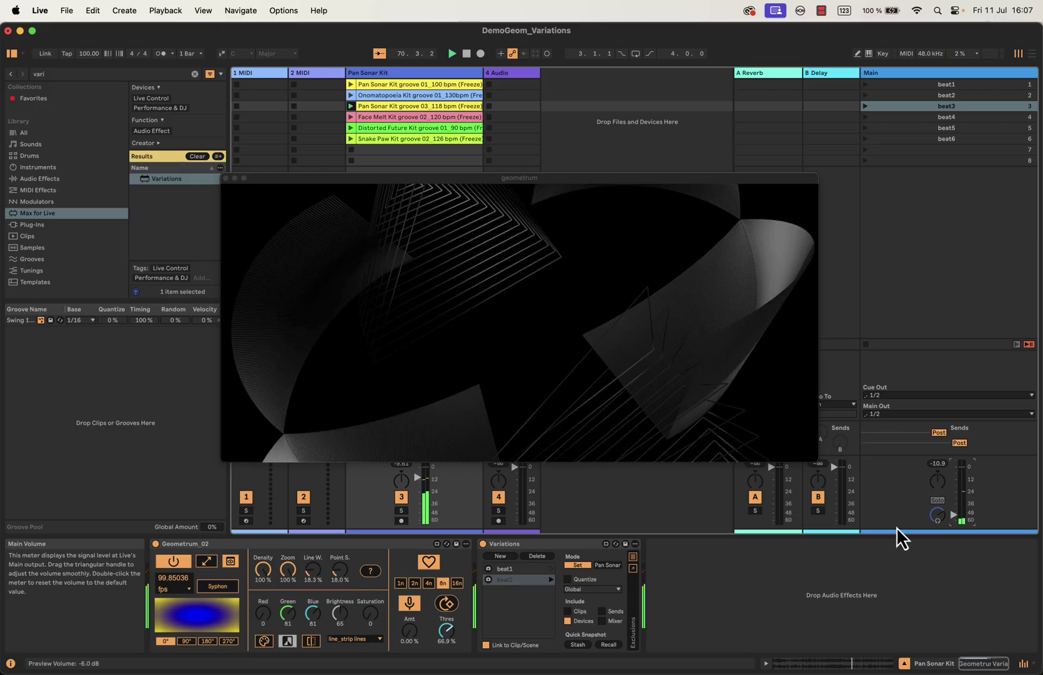
Step: Set Geometrum_02 to Saturation 65, Zoom 45.7%, Red 53 and Amt 24.4%, and store these settings as a variation named beat3
left_click_drag(370, 615, 370, 573)
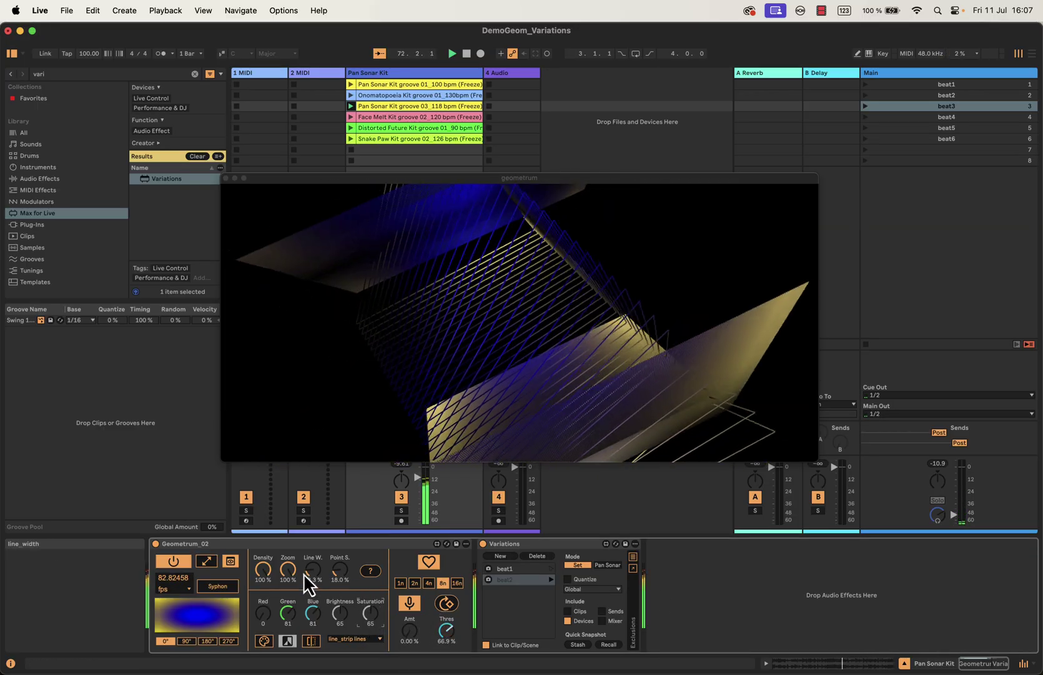
left_click_drag(286, 567, 286, 578)
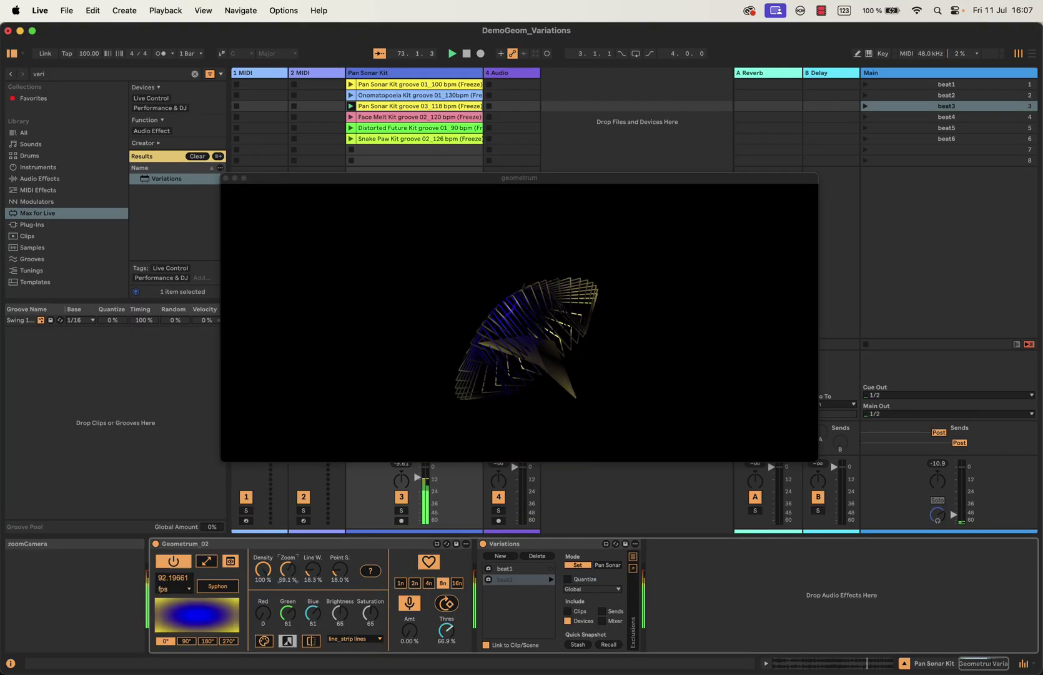
left_click_drag(261, 618, 261, 590)
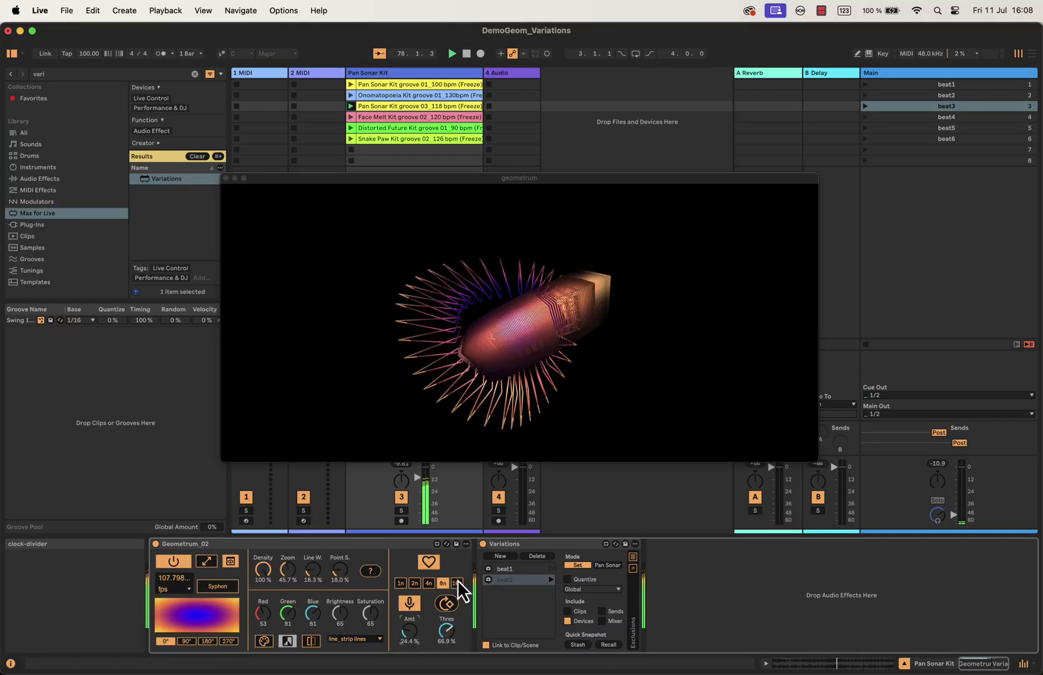
left_click(494, 578)
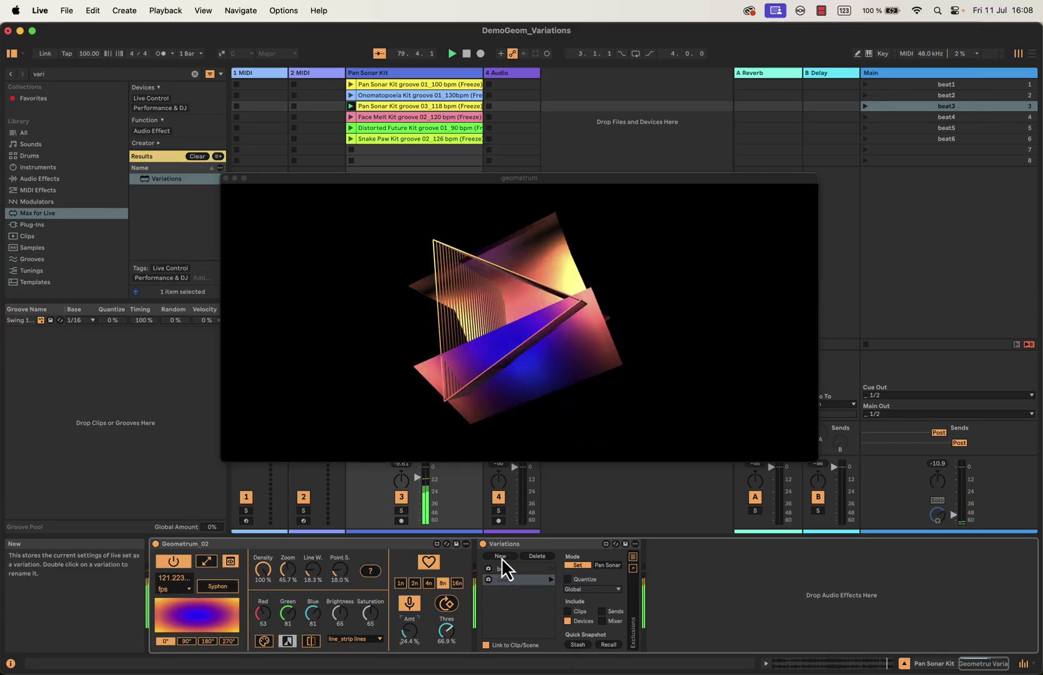
left_click(502, 555)
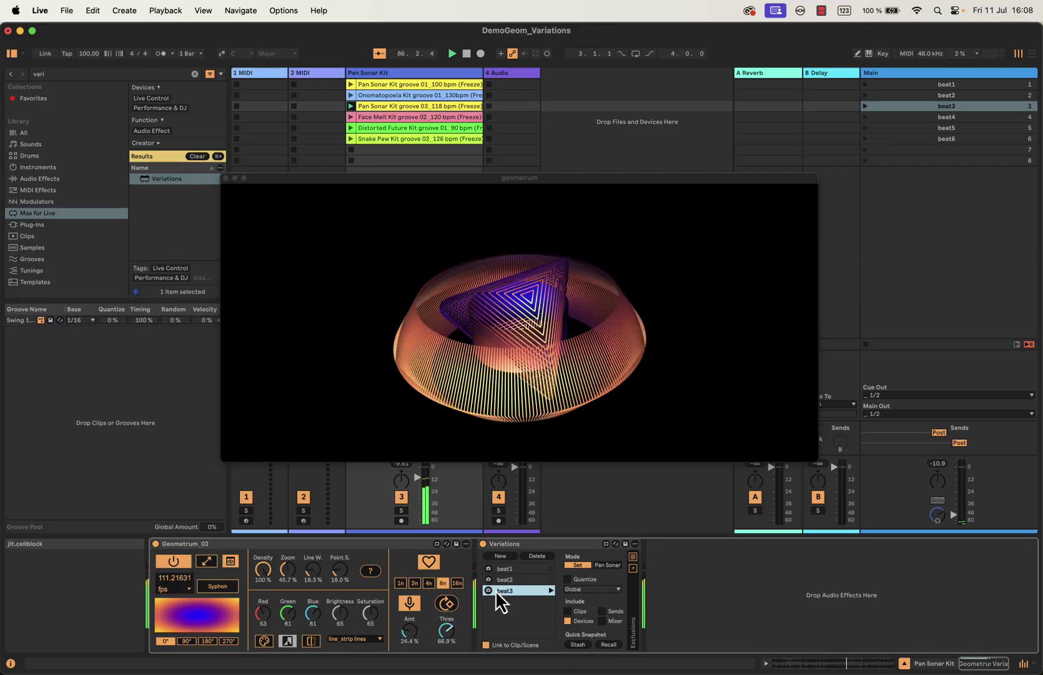
Step: Raise the Main volume and launch the beat2, beat1 and beat3 scenes to check their stored variations
left_click(948, 98)
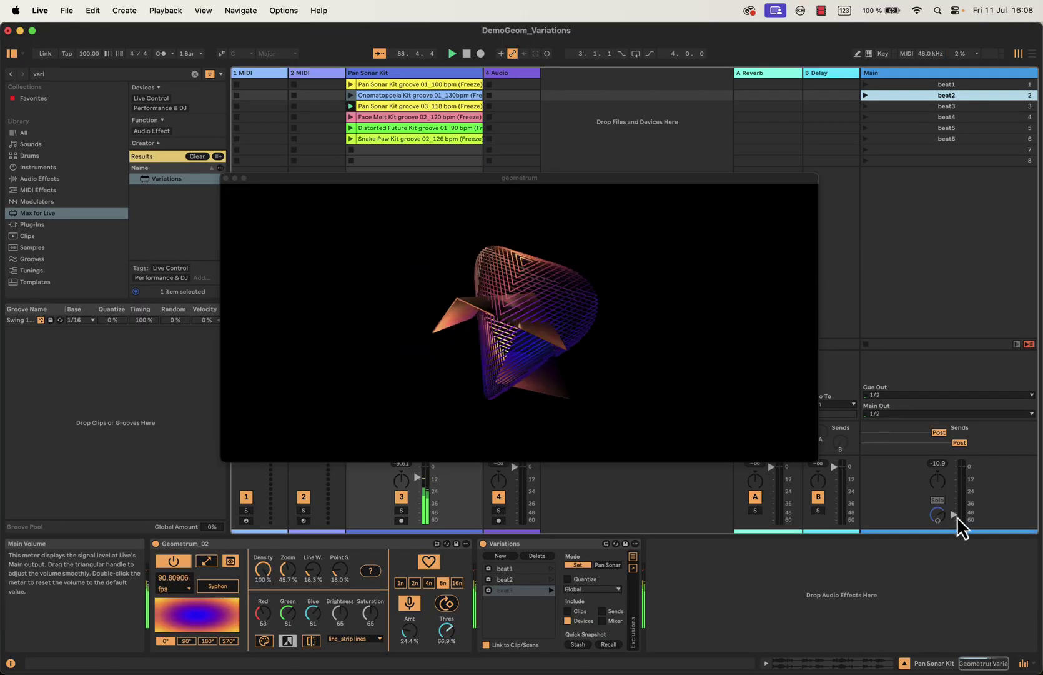
left_click_drag(958, 518, 956, 514)
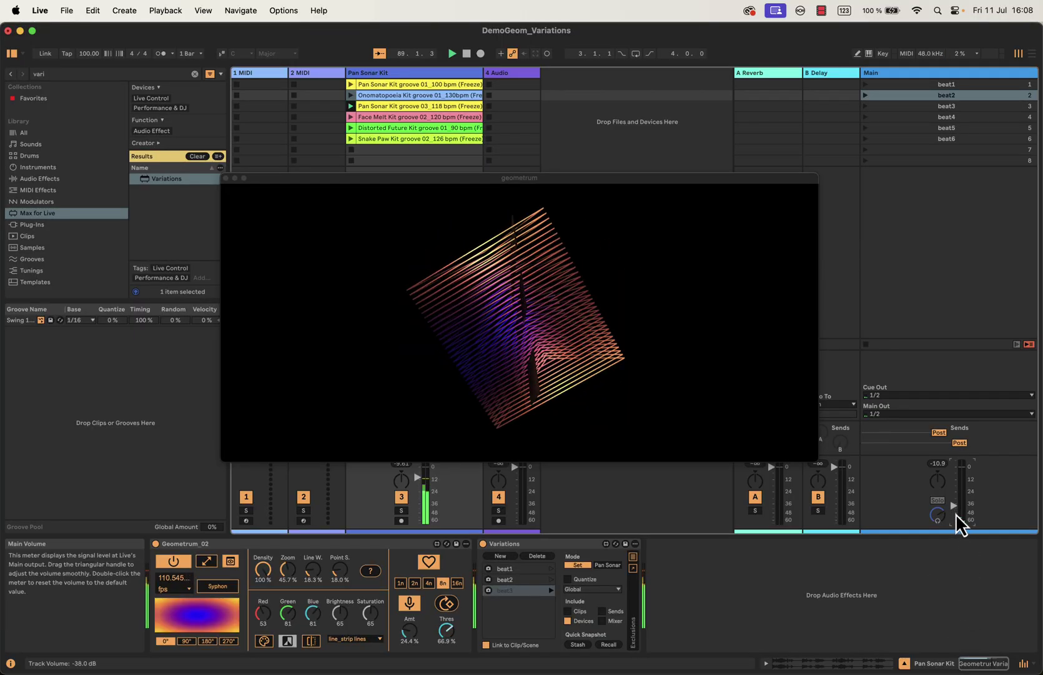
left_click(866, 85)
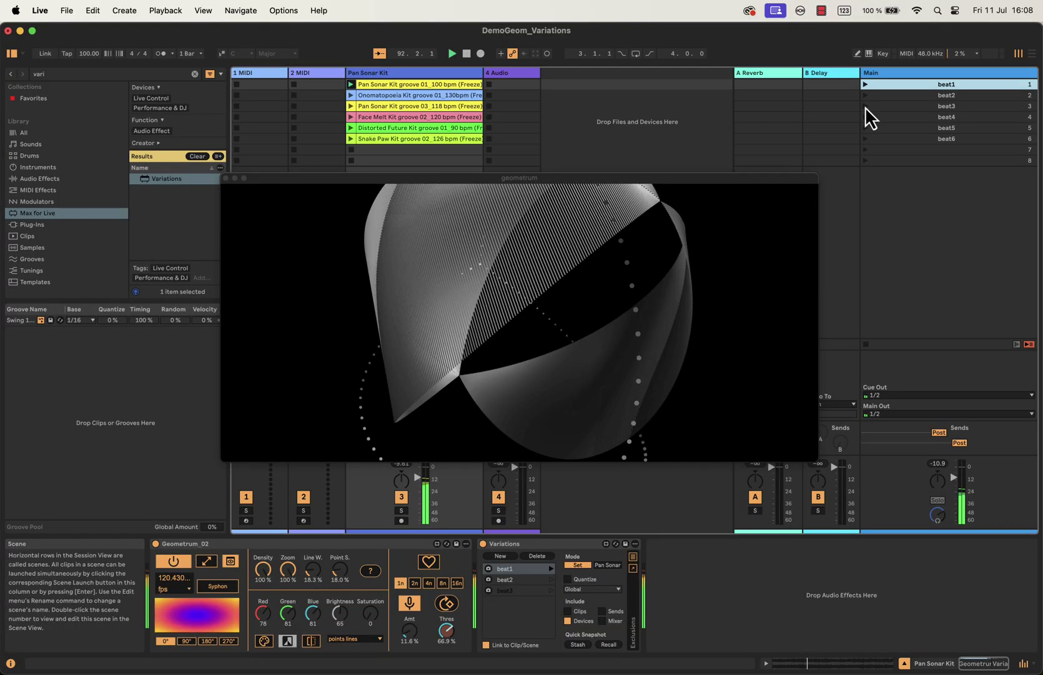
left_click(866, 106)
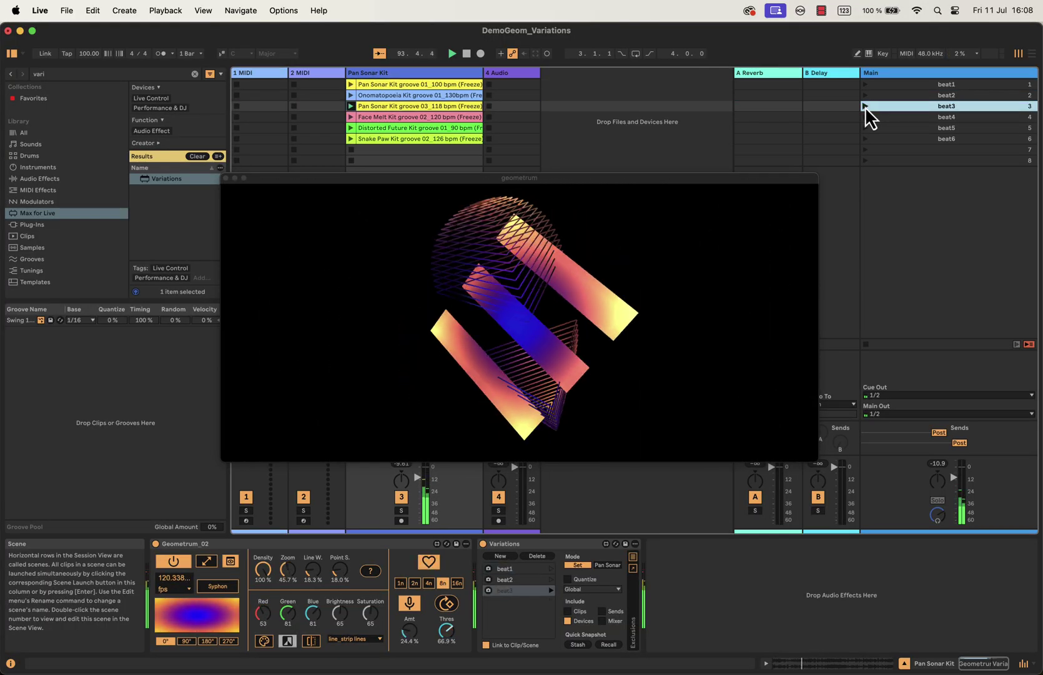
Step: Launch the beat4 scene and set Geometrum_02 to Saturation 25, the points drawing mode and the 1n division
left_click(918, 118)
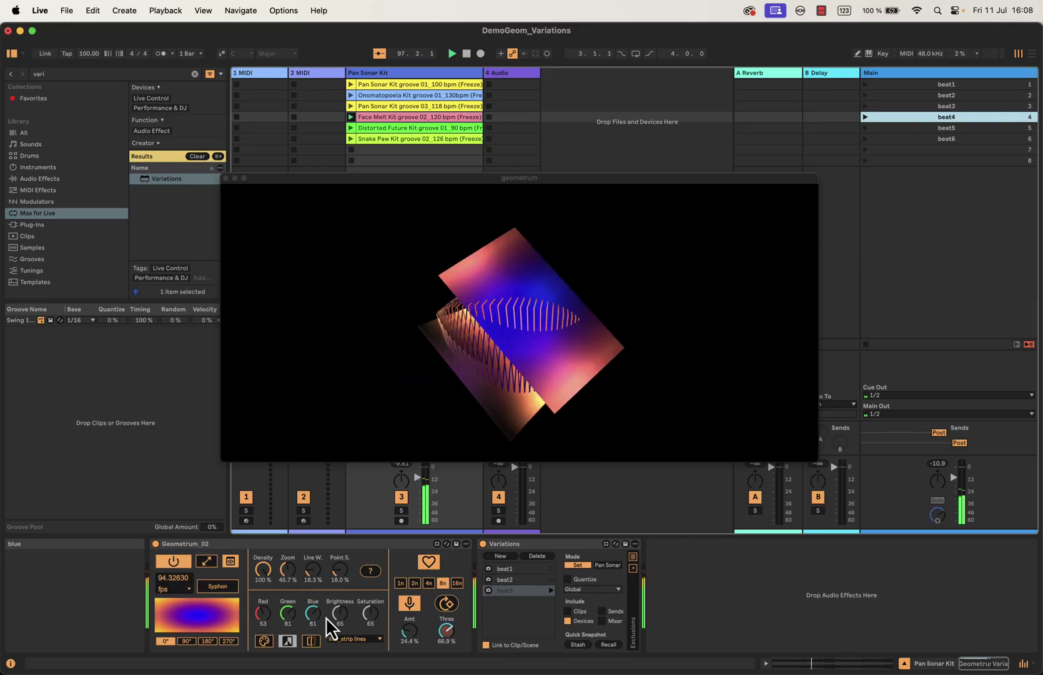
left_click(369, 612)
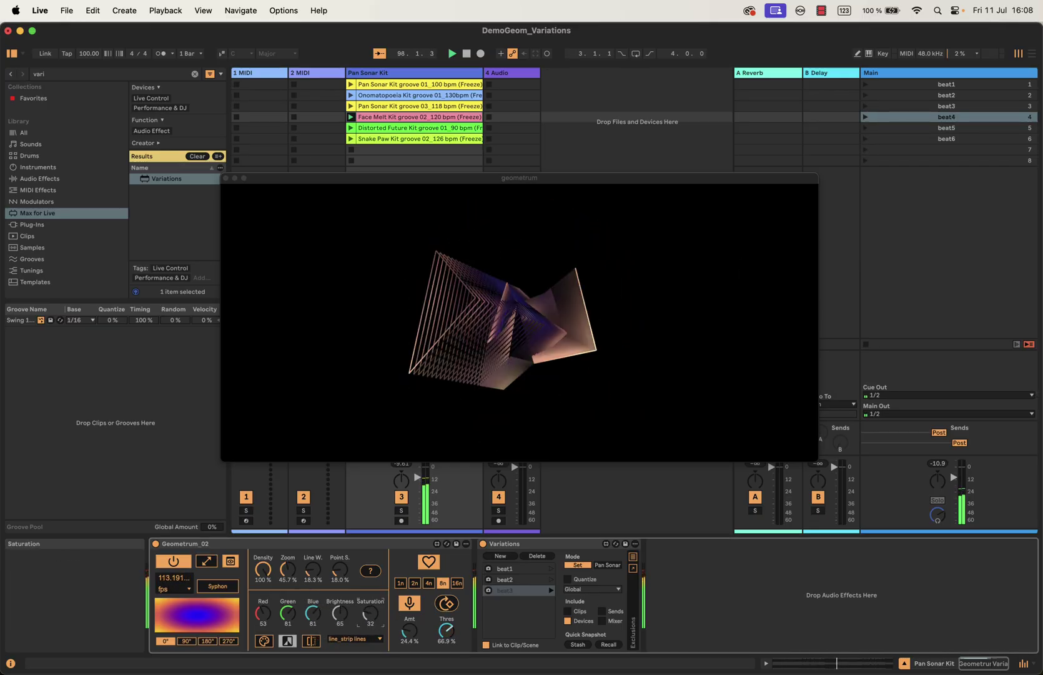
left_click(370, 639)
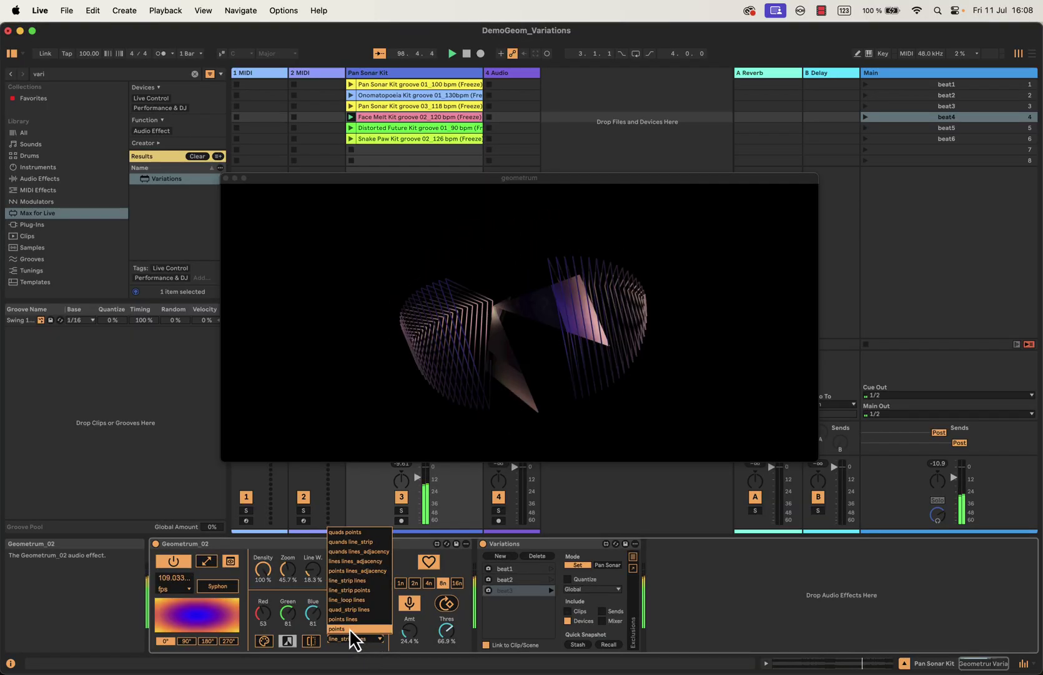
left_click(348, 628)
left_click(404, 631)
left_click(414, 583)
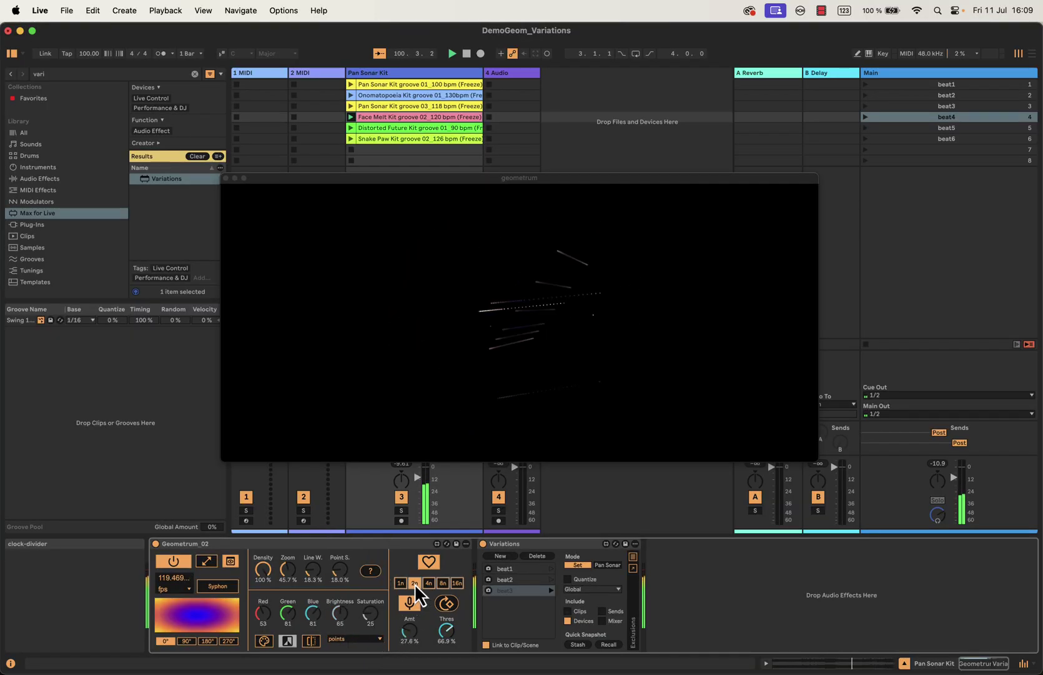
left_click(400, 582)
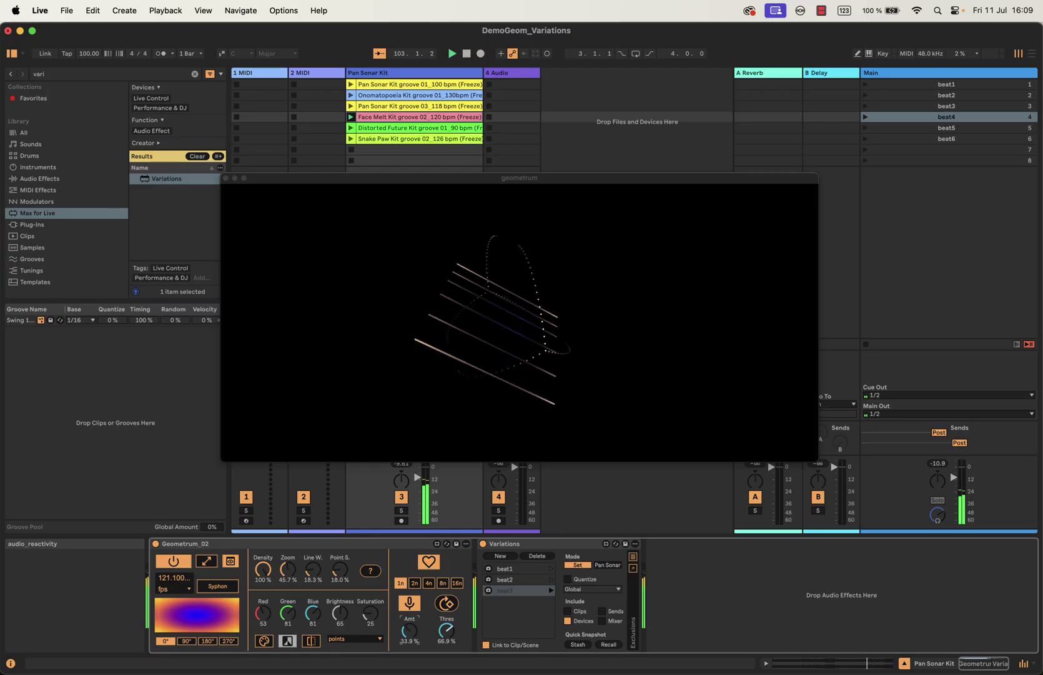
Step: Set Geometrum_02's point size to 49.5%, Zoom to 97.6% and Amt to 11.8%
left_click_drag(336, 575, 336, 560)
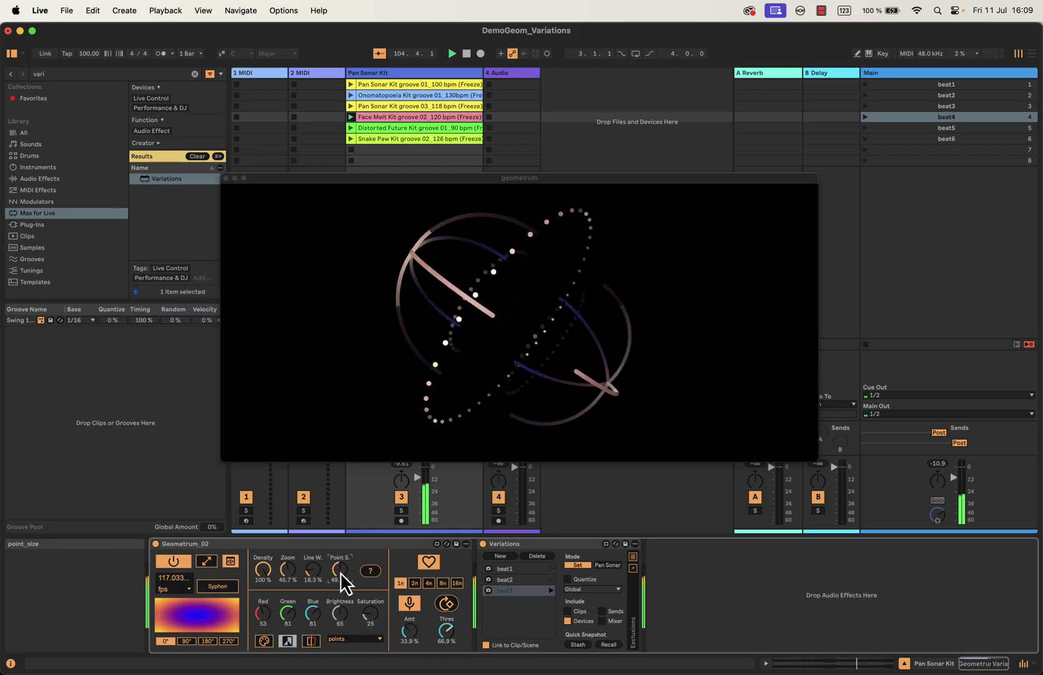
left_click_drag(287, 569, 287, 556)
left_click_drag(409, 630, 409, 642)
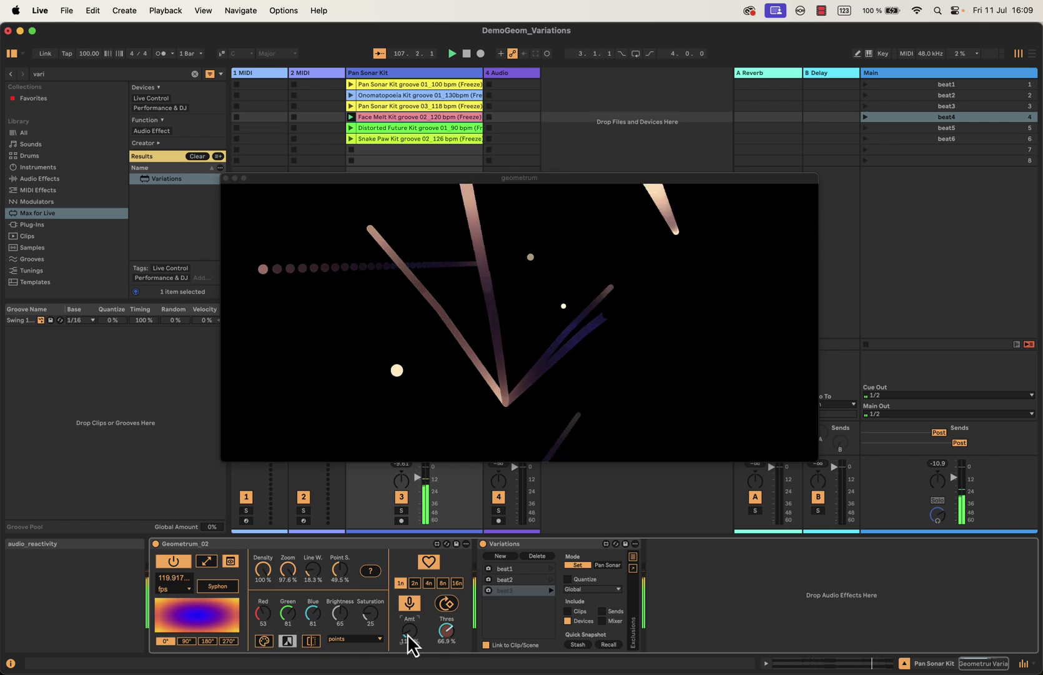
Step: Store the current settings as a fourth variation and rename it beat4 to match the fourth scene
left_click(501, 555)
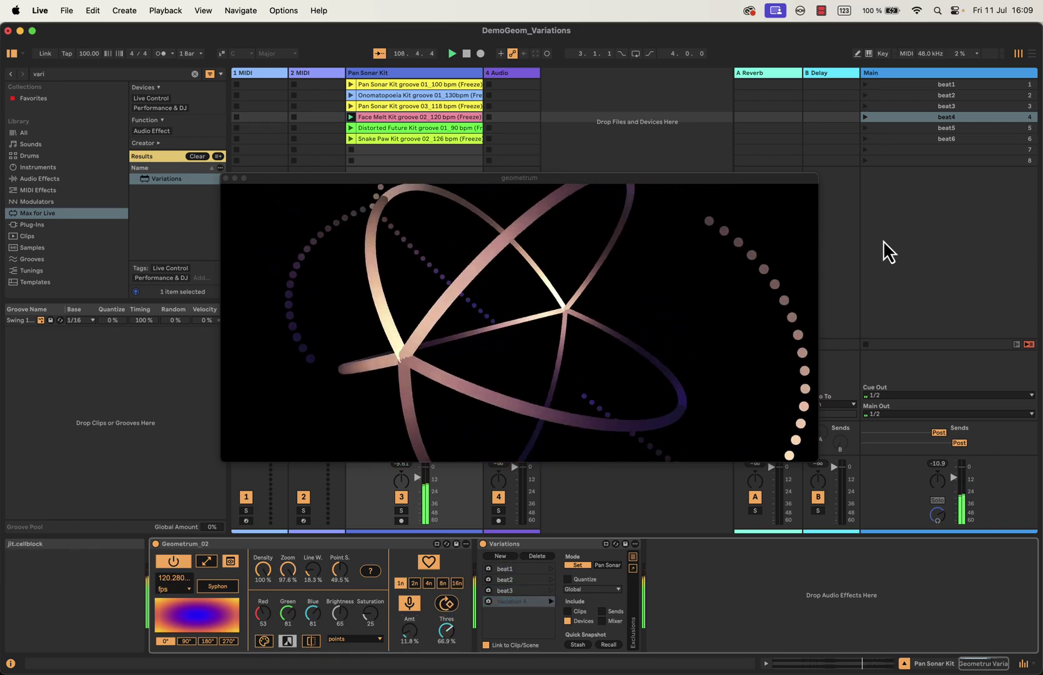
double_click(513, 601)
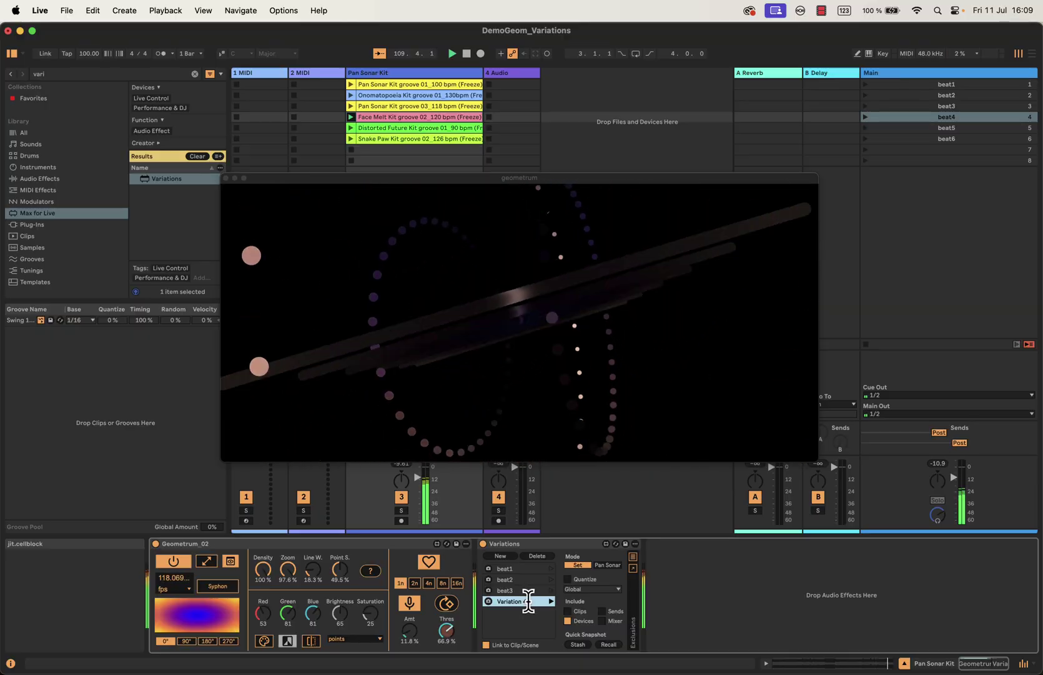
key("BackSpace")
type("beat4")
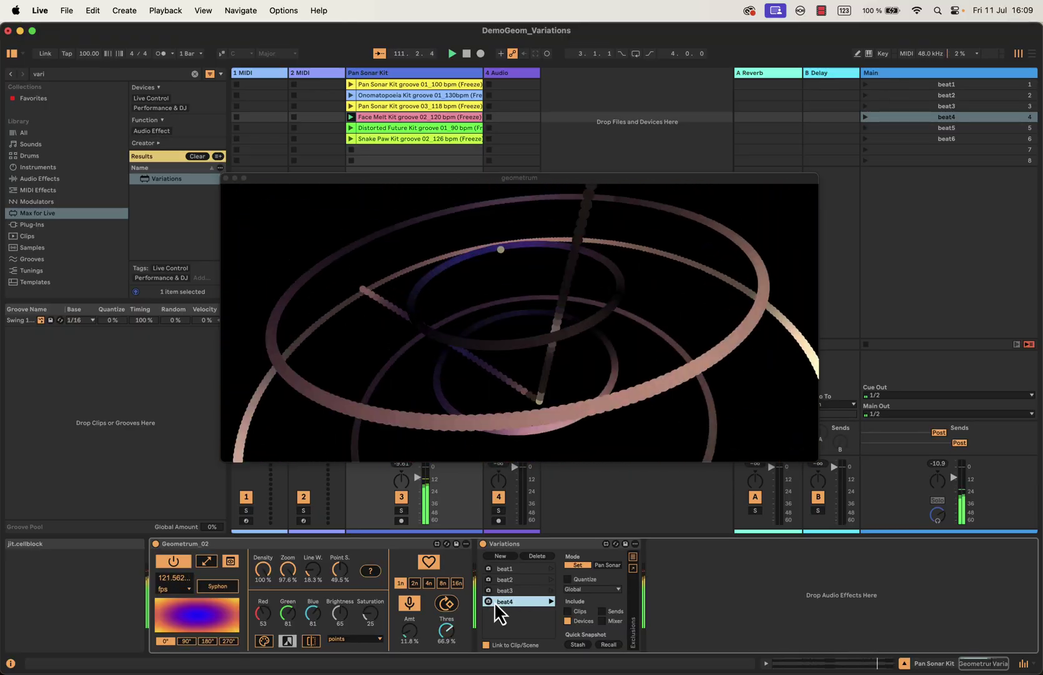
left_click(927, 193)
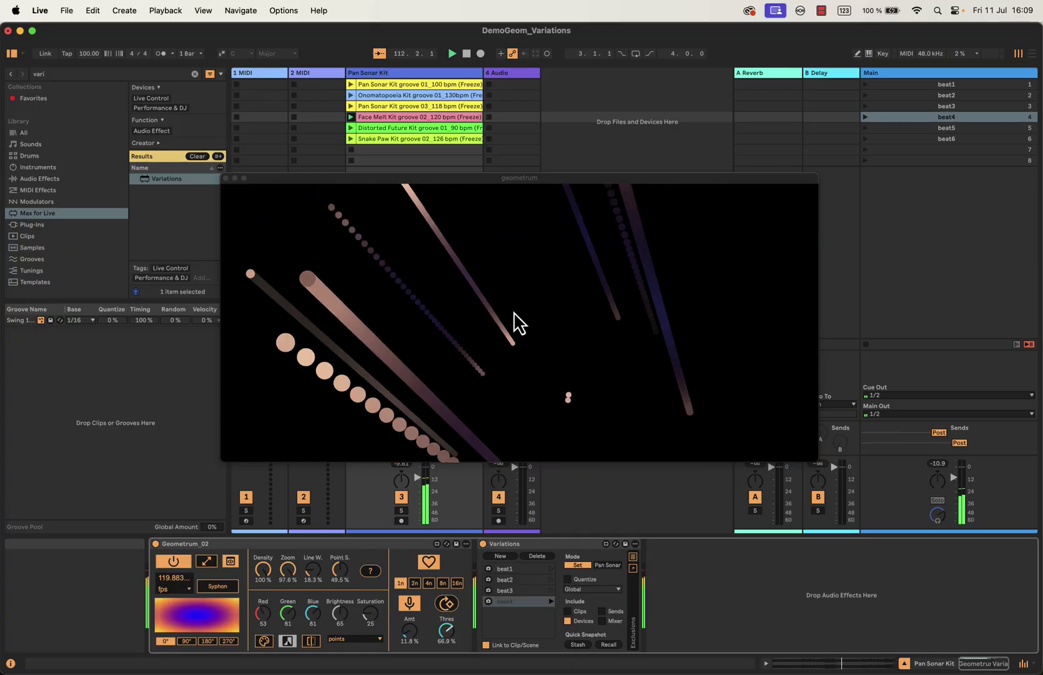
Step: Lower the Main volume to -58.0 dB and look over the file commands for the Live Set
left_click_drag(953, 485, 953, 524)
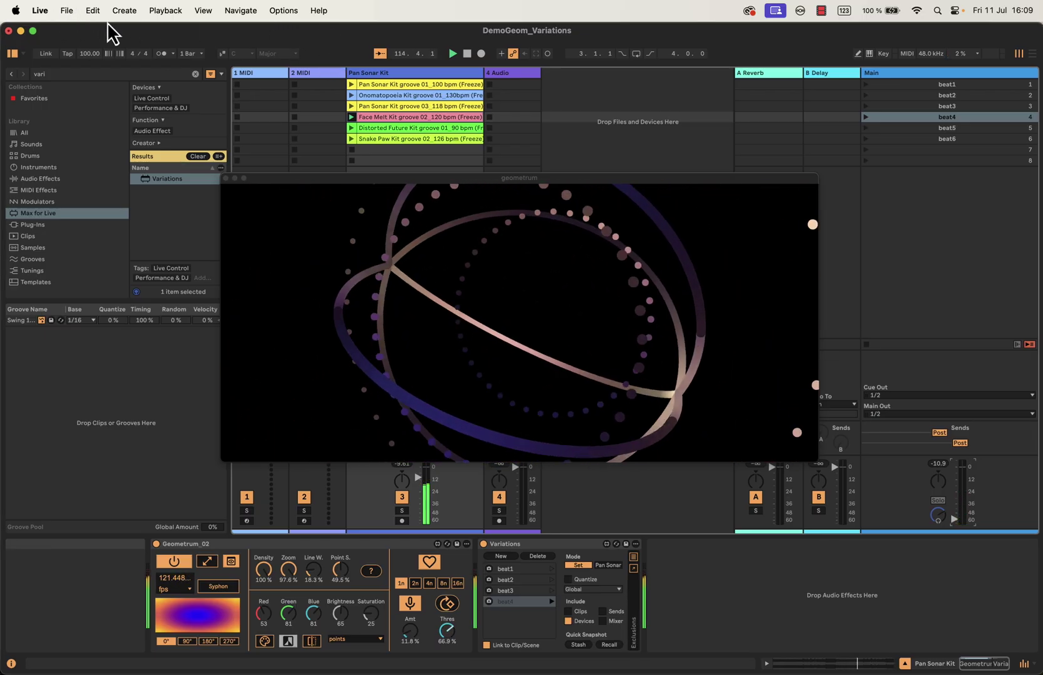
left_click(67, 12)
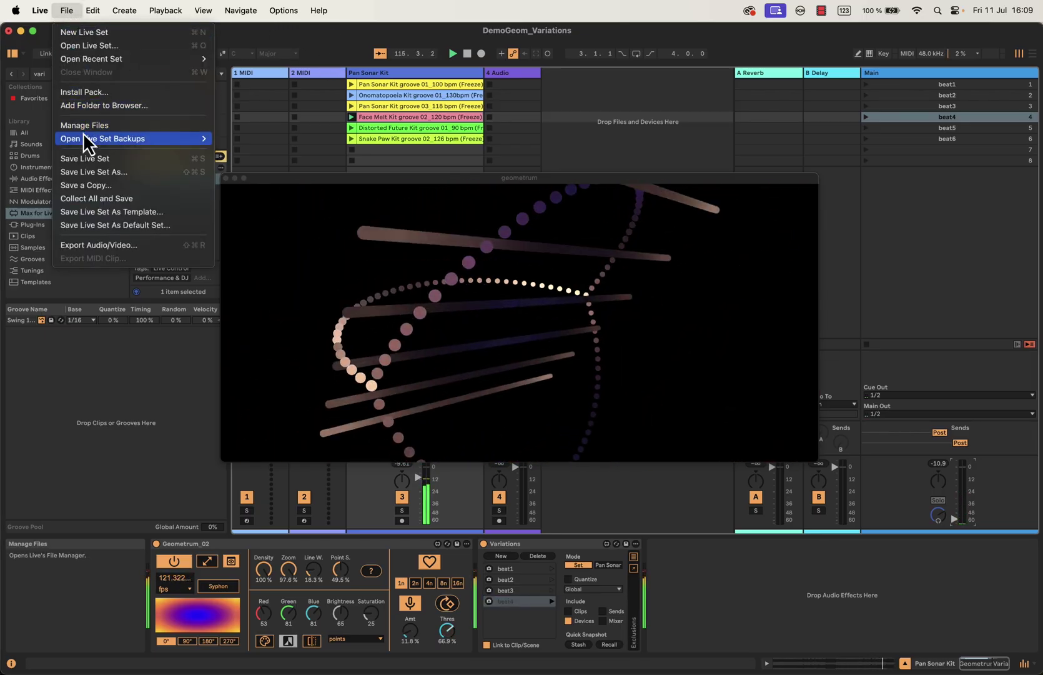
mouse_move(85, 139)
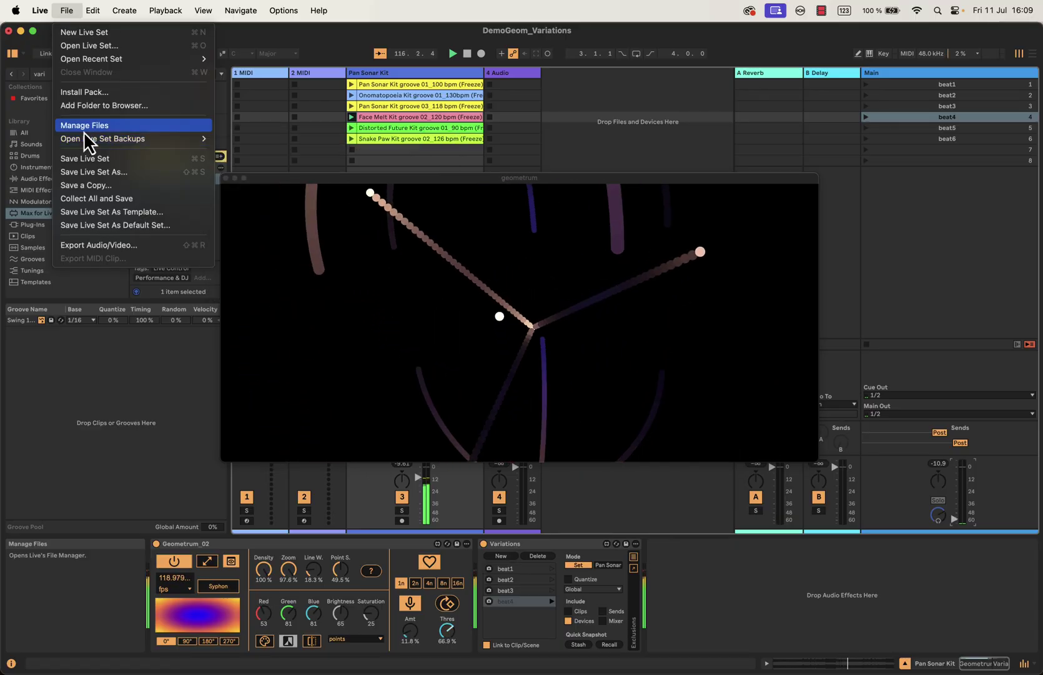
left_click(323, 30)
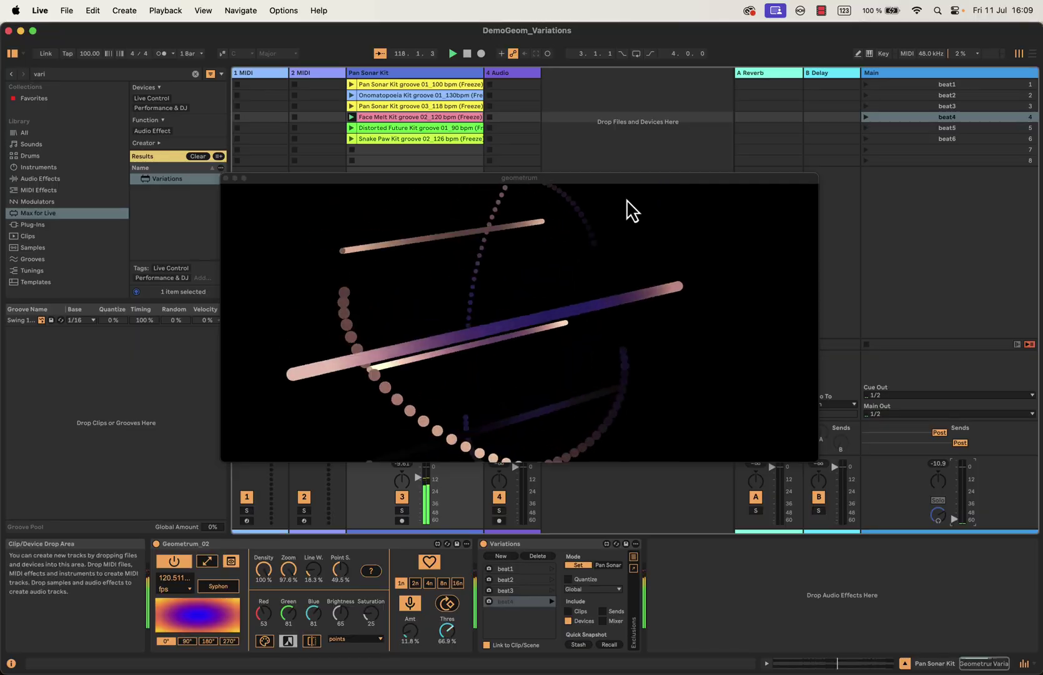
Step: Raise the Main volume again and launch the beat1 to beat4 scenes in changing order to check that each recalls its variation
left_click(927, 84)
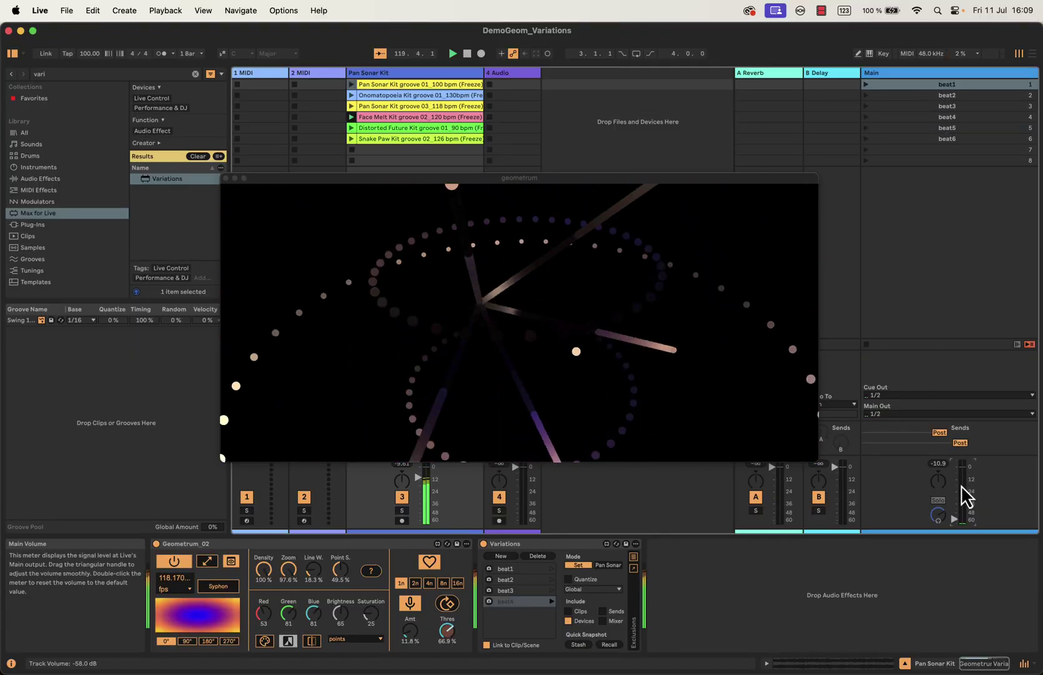
left_click(944, 118)
left_click(865, 106)
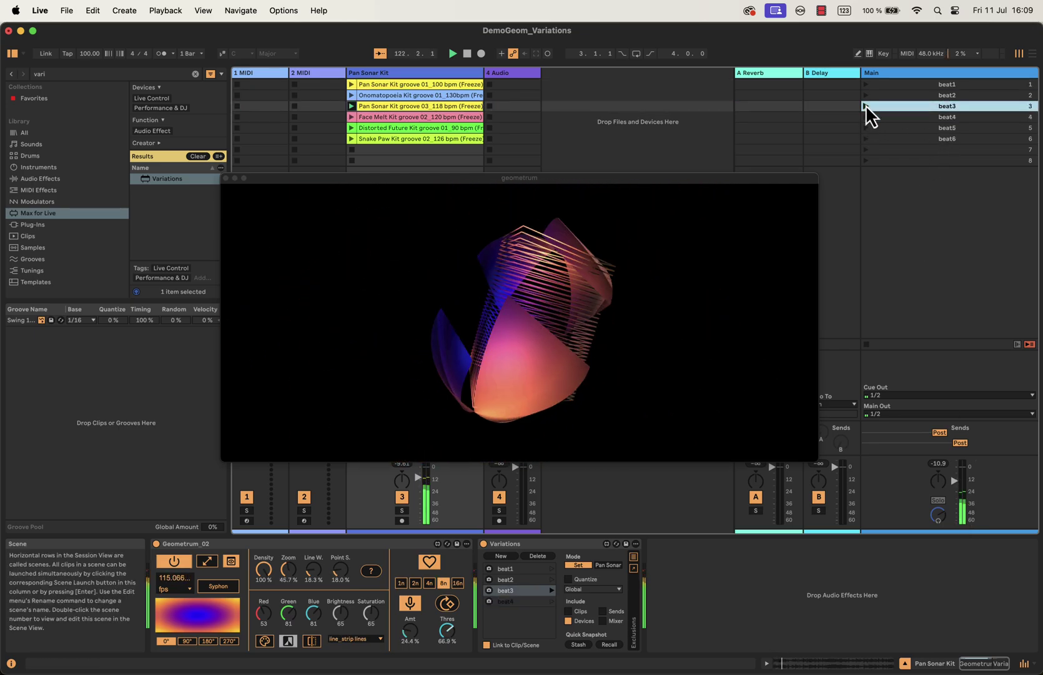
left_click(866, 95)
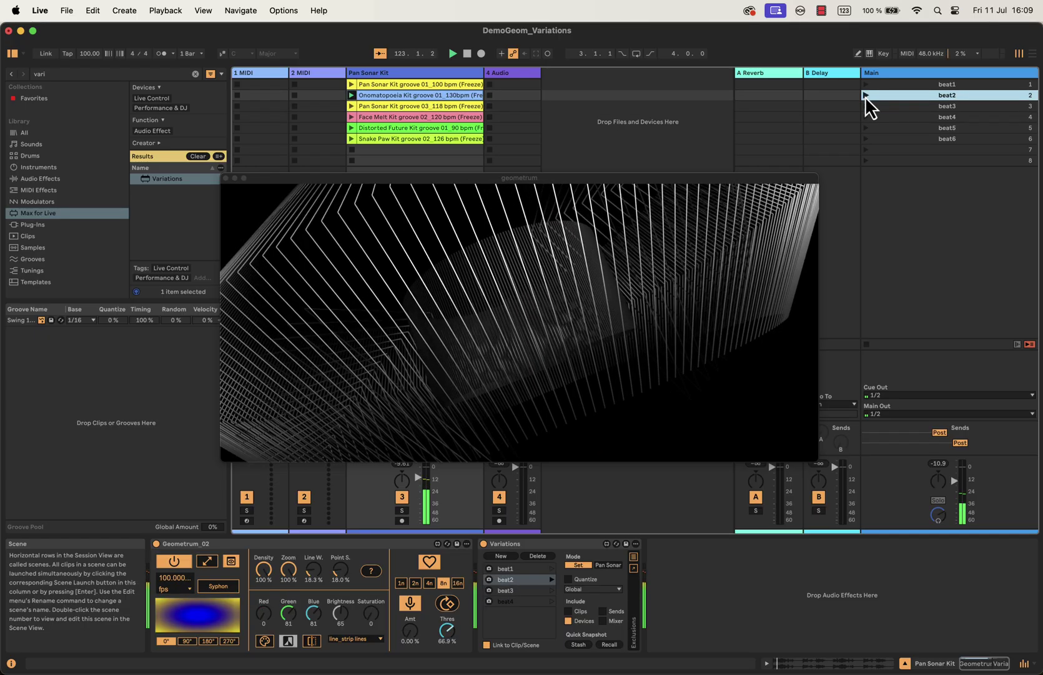
left_click(865, 117)
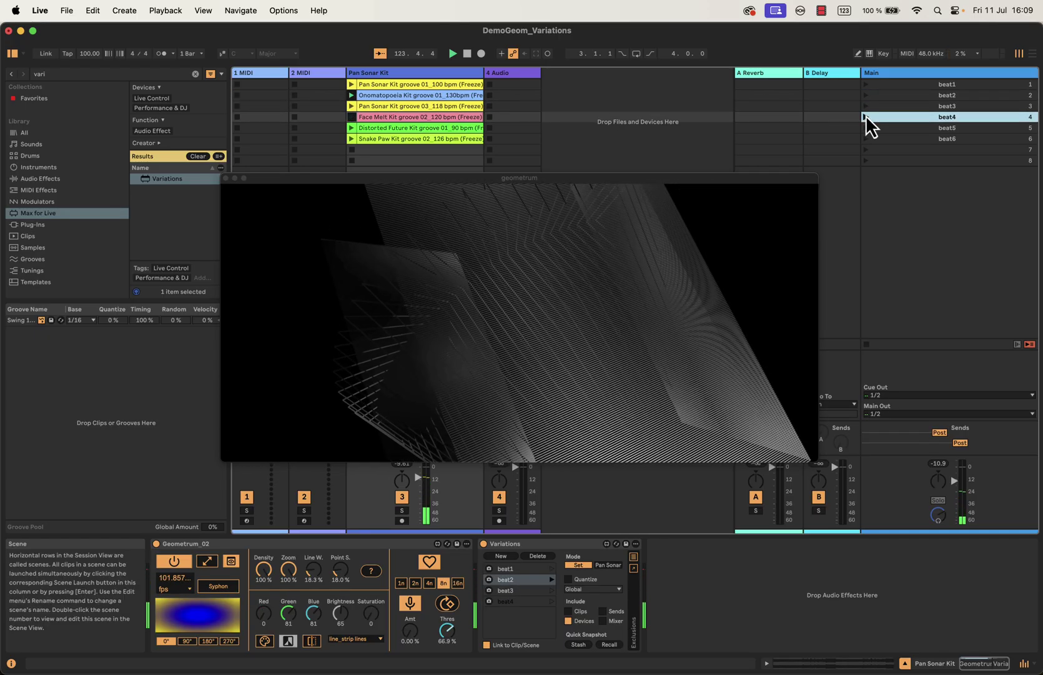
left_click(866, 106)
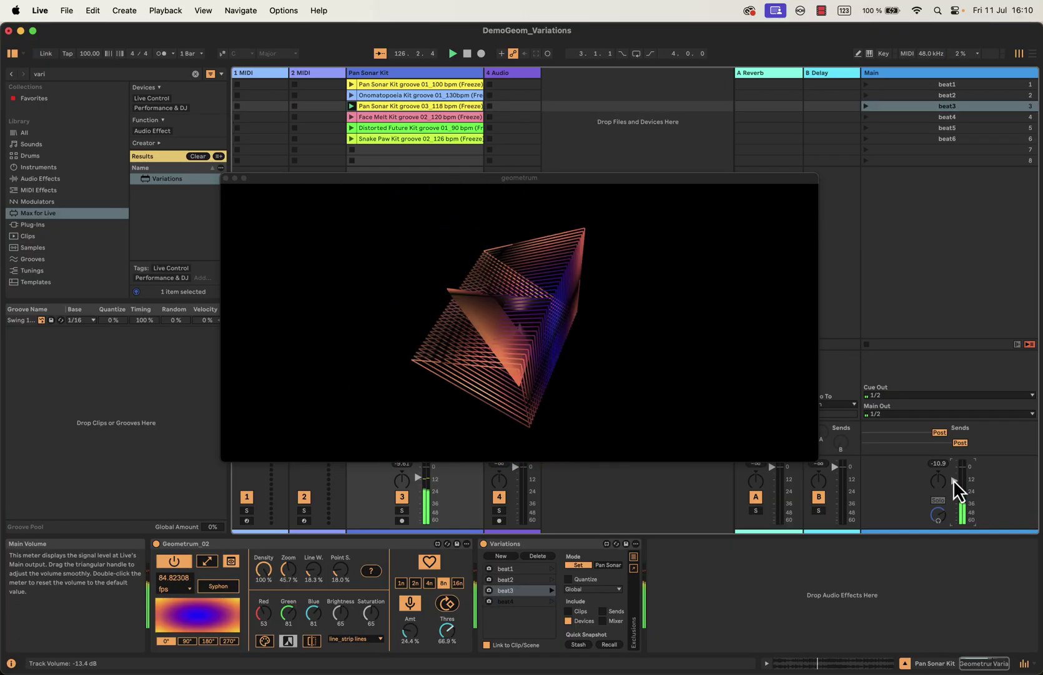
Step: Launch the beat5 scene and set Geometrum_02 to Amt 0%, Red 81 and Saturation 0
left_click(949, 128)
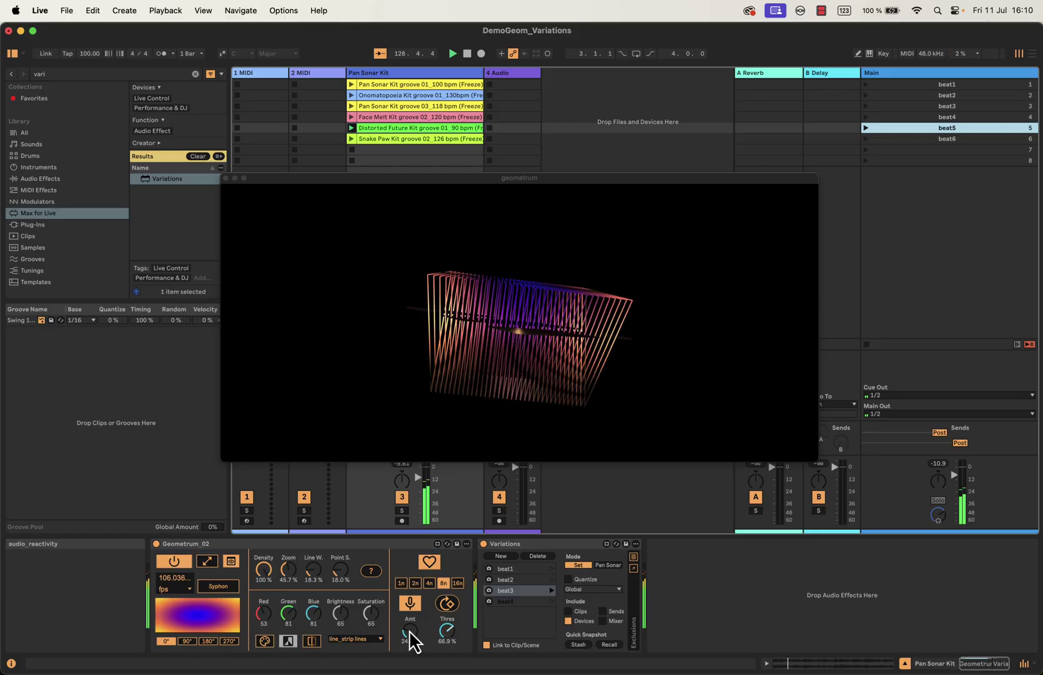
left_click_drag(410, 633, 410, 662)
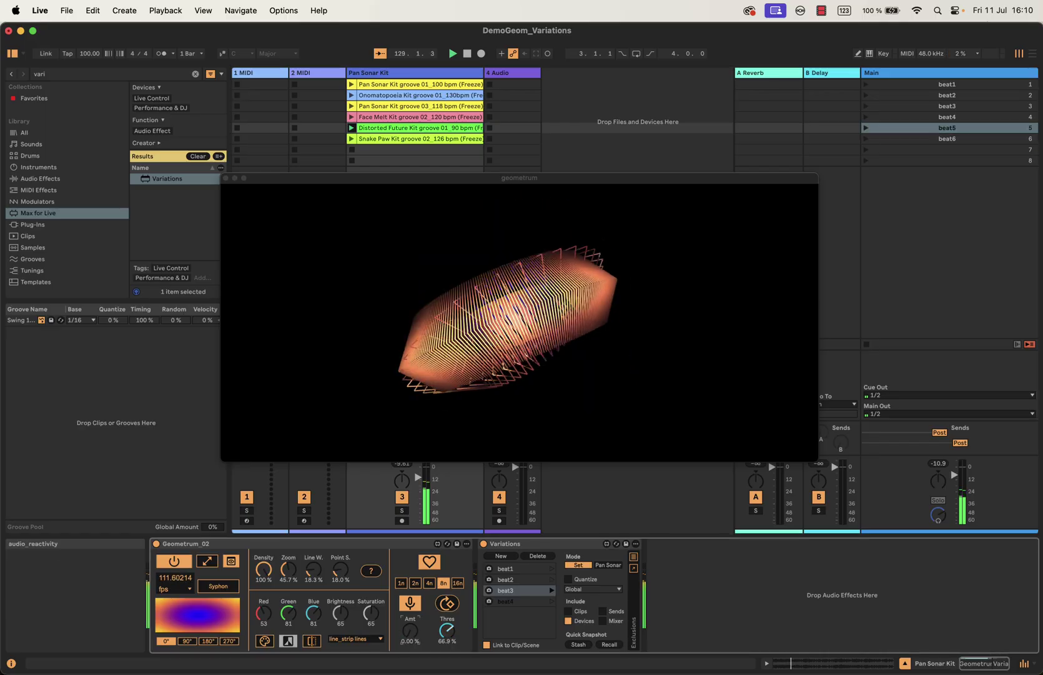
left_click(290, 640)
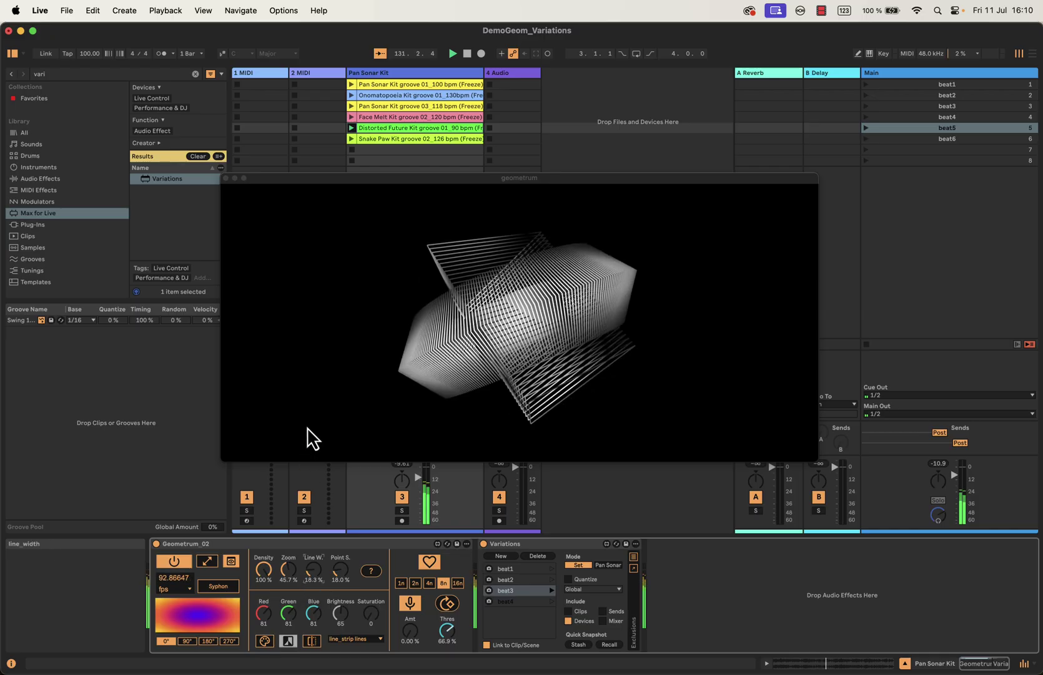
Step: Set Geometrum_02's Zoom and line width to 100%, Density to 52.8% and the drawing mode to quad_strip lines
left_click_drag(287, 569, 287, 531)
left_click_drag(267, 573, 268, 603)
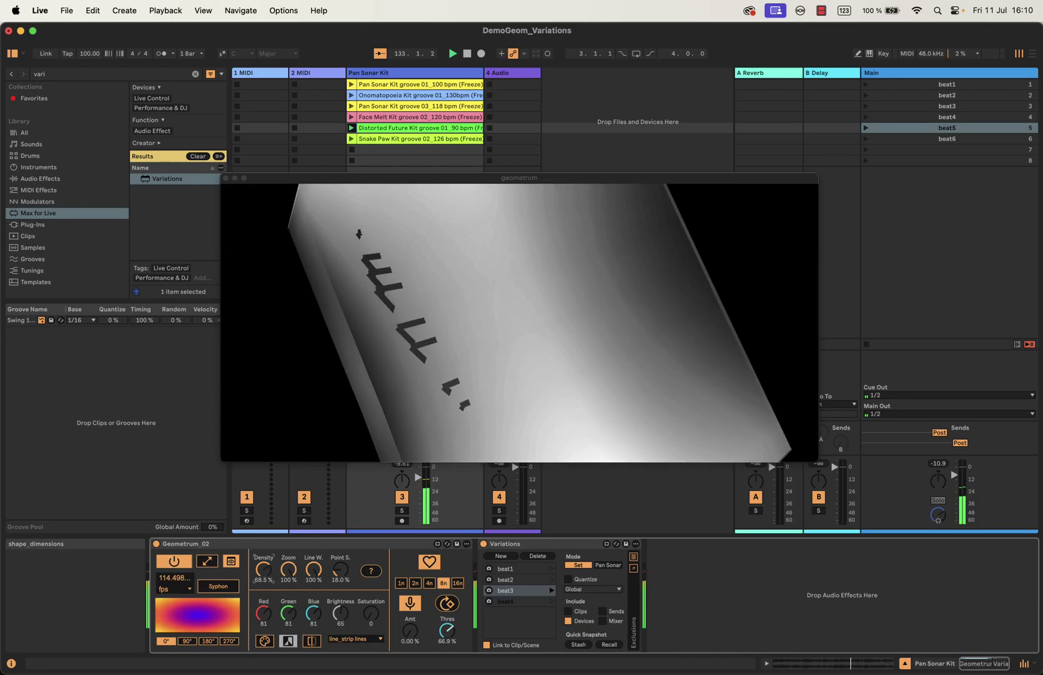
left_click(358, 638)
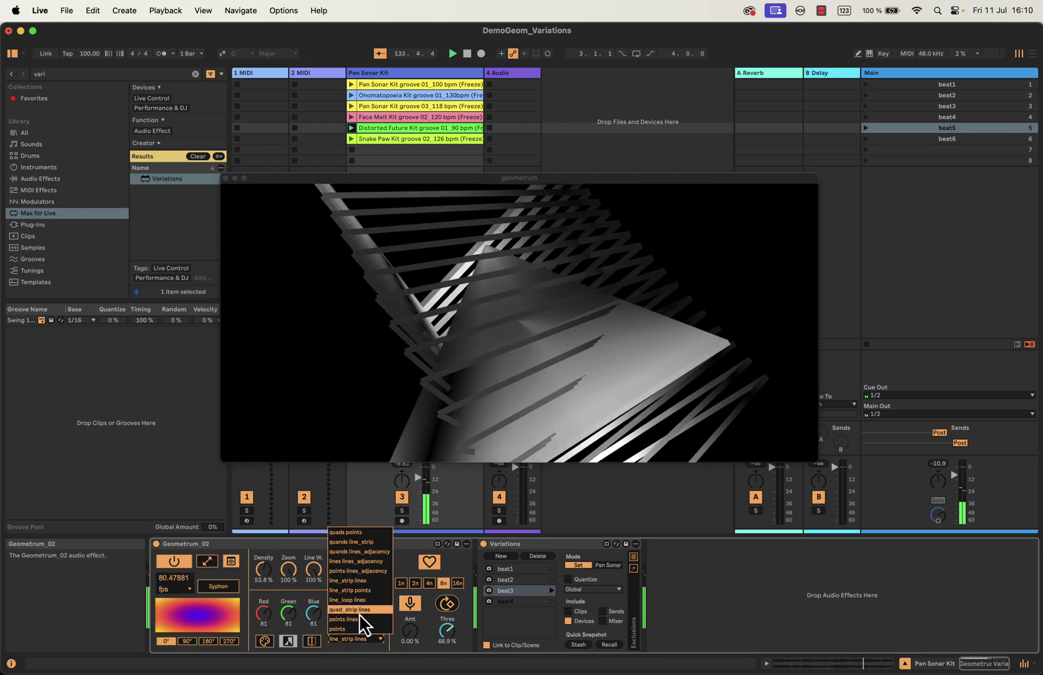
left_click(358, 612)
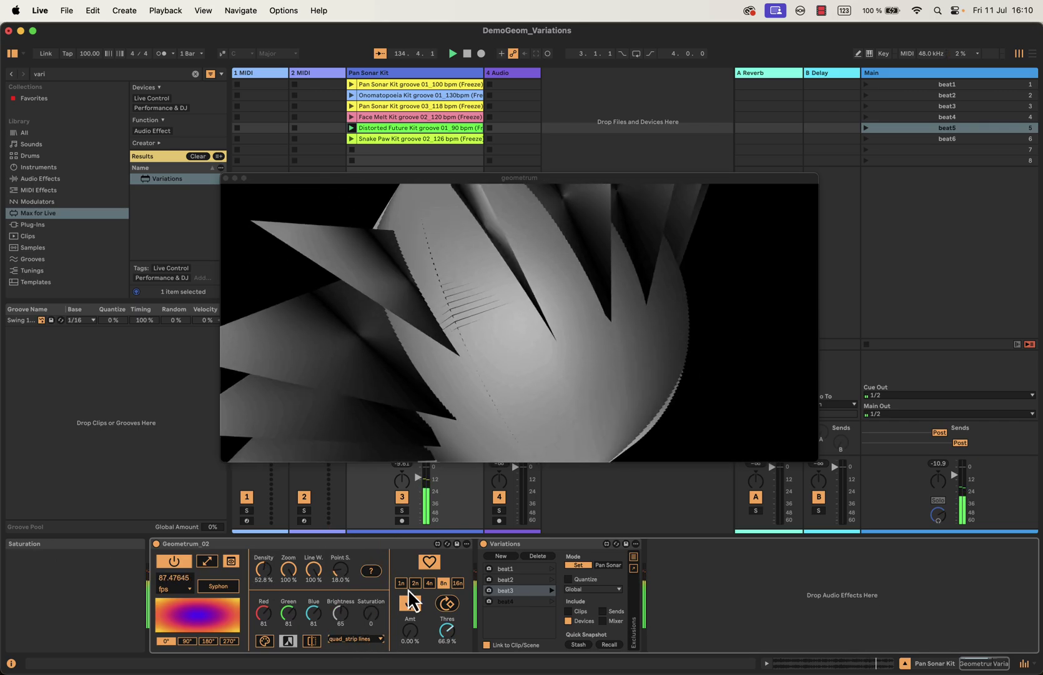
Step: Set Geometrum_02's beat division to 4n and its threshold to 36.2%
left_click(428, 584)
left_click_drag(448, 628, 447, 656)
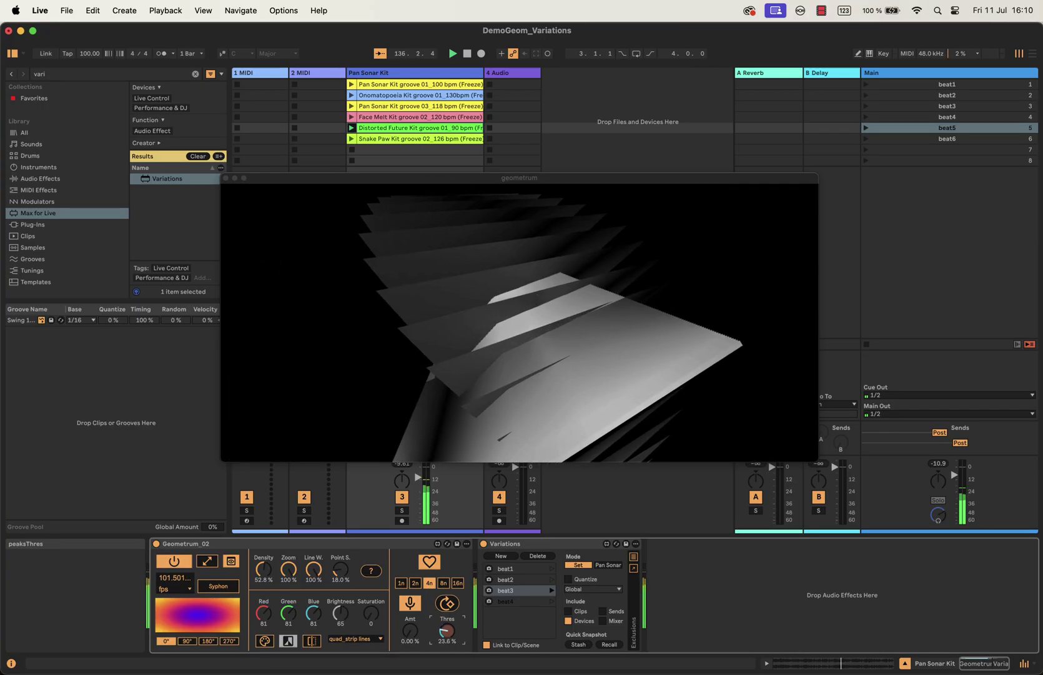
left_click_drag(447, 629, 442, 633)
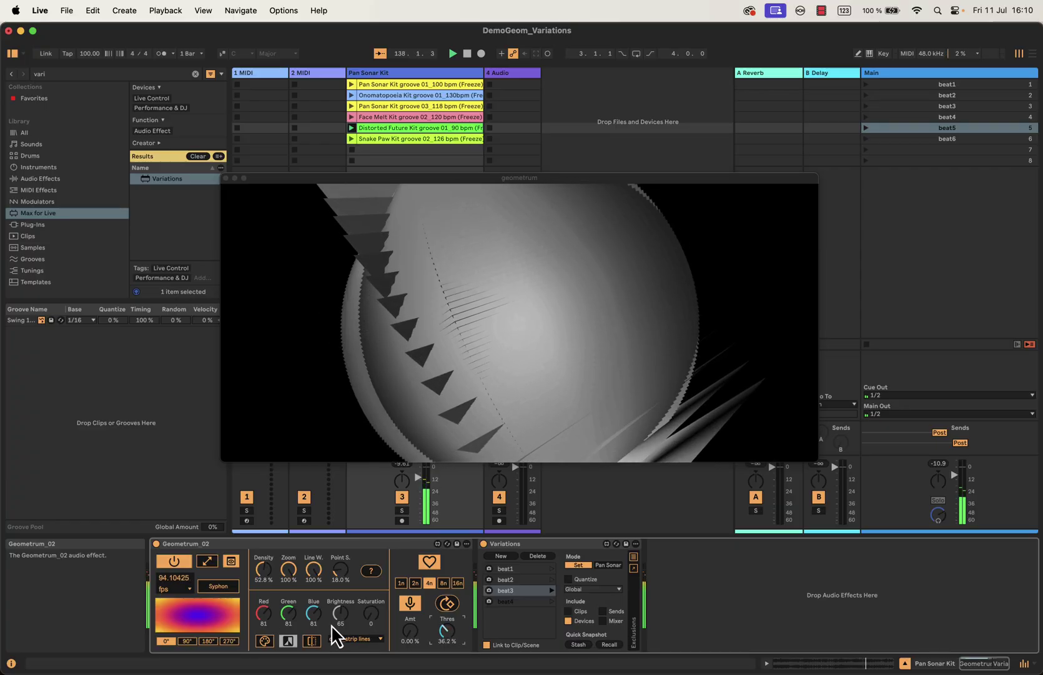
Step: Set Geometrum_02's Brightness to 62, Saturation to 27, Red to 56 and line width to 33.3%, and mirror the image
left_click_drag(338, 613, 372, 607)
left_click_drag(264, 613, 264, 627)
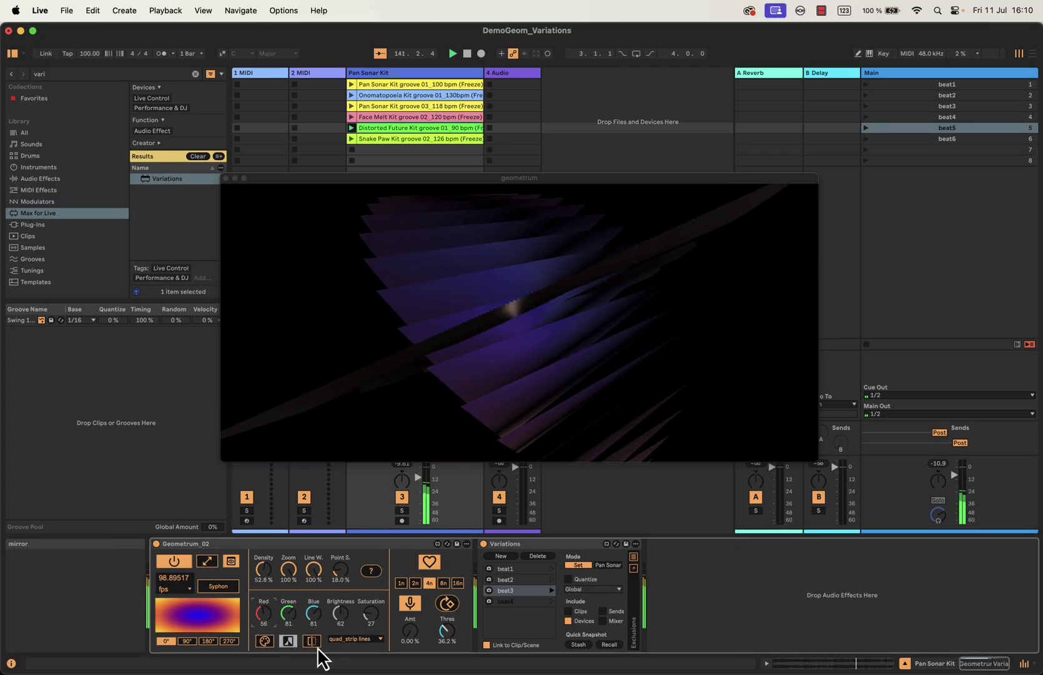
left_click(312, 640)
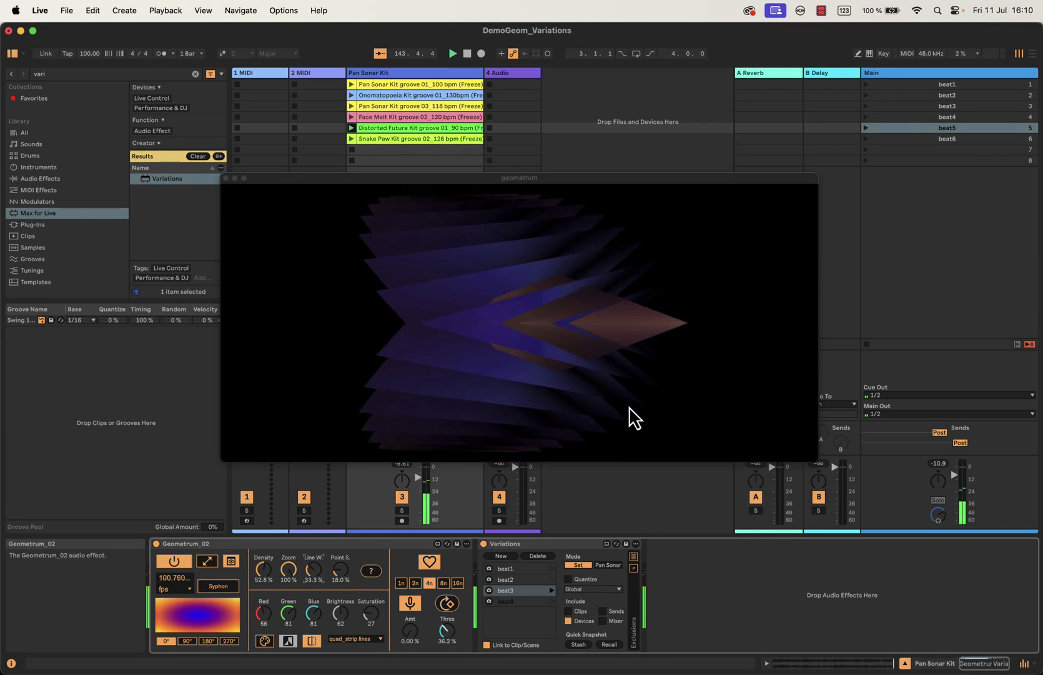
Step: Store the current settings as a new variation named beat5 and launch the beat4 and beat5 scenes to check the recall
left_click(505, 557)
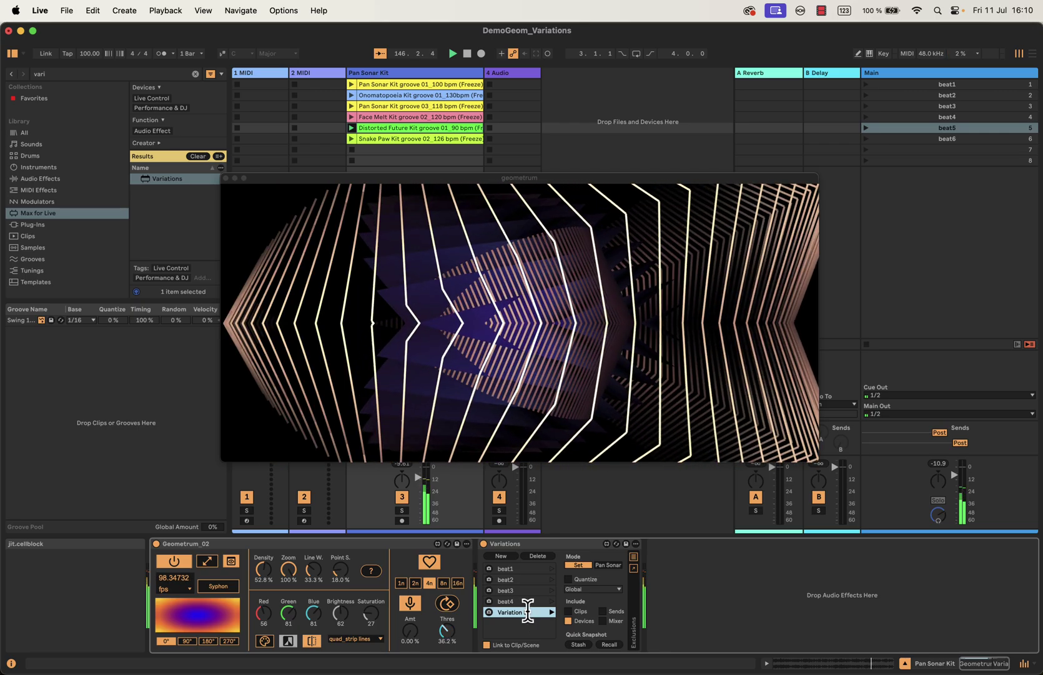
double_click(493, 612)
type("beat5")
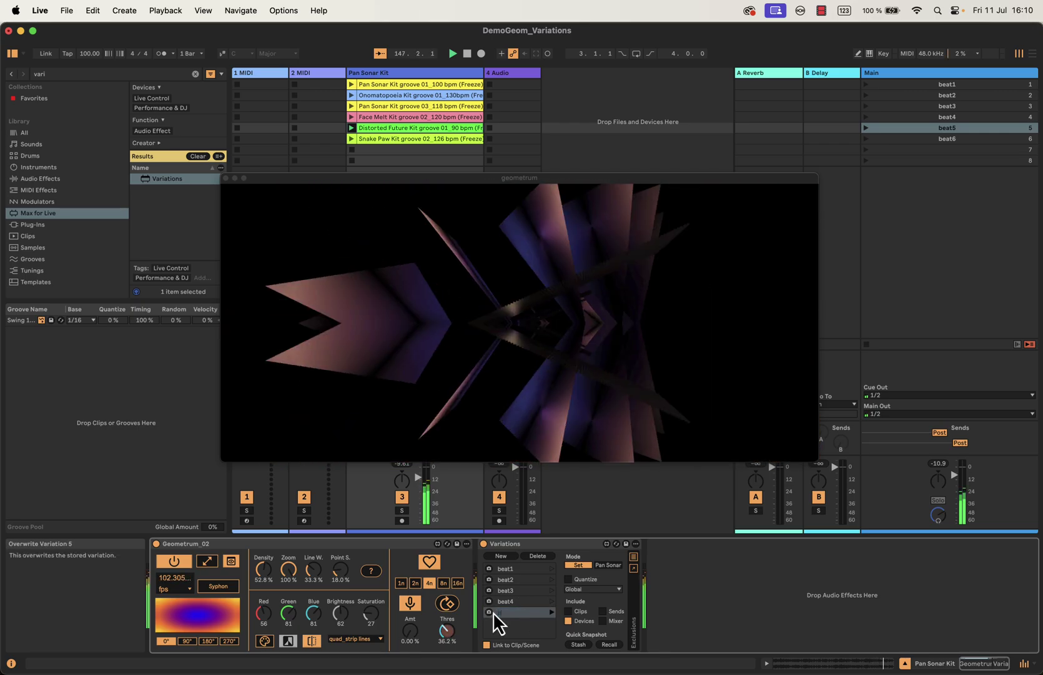
key("Return")
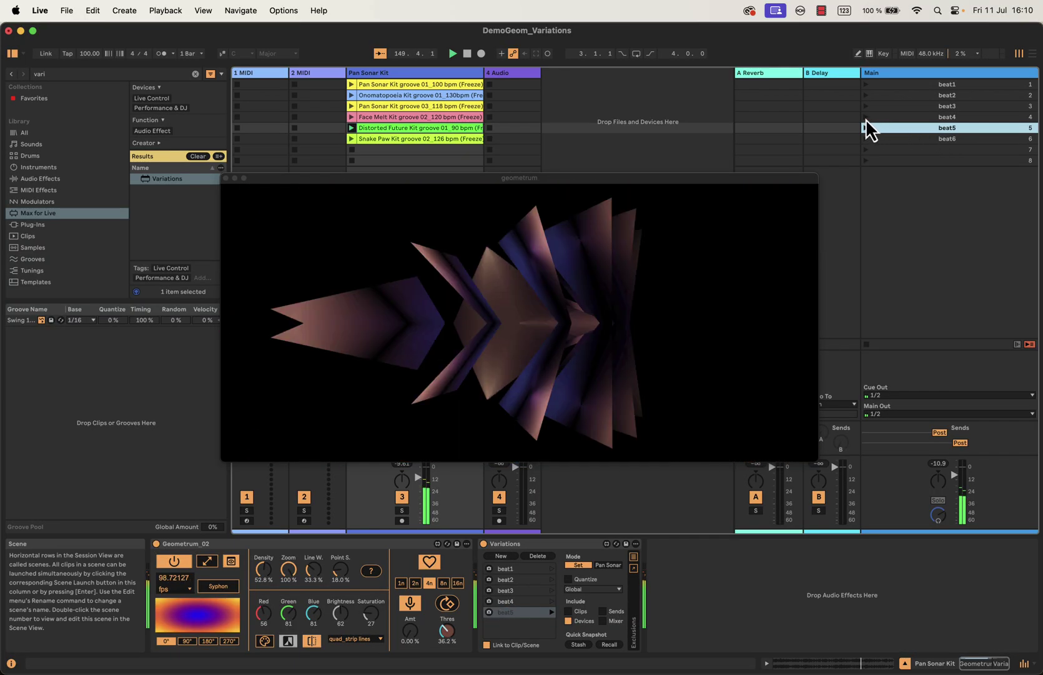
left_click(865, 118)
left_click(866, 129)
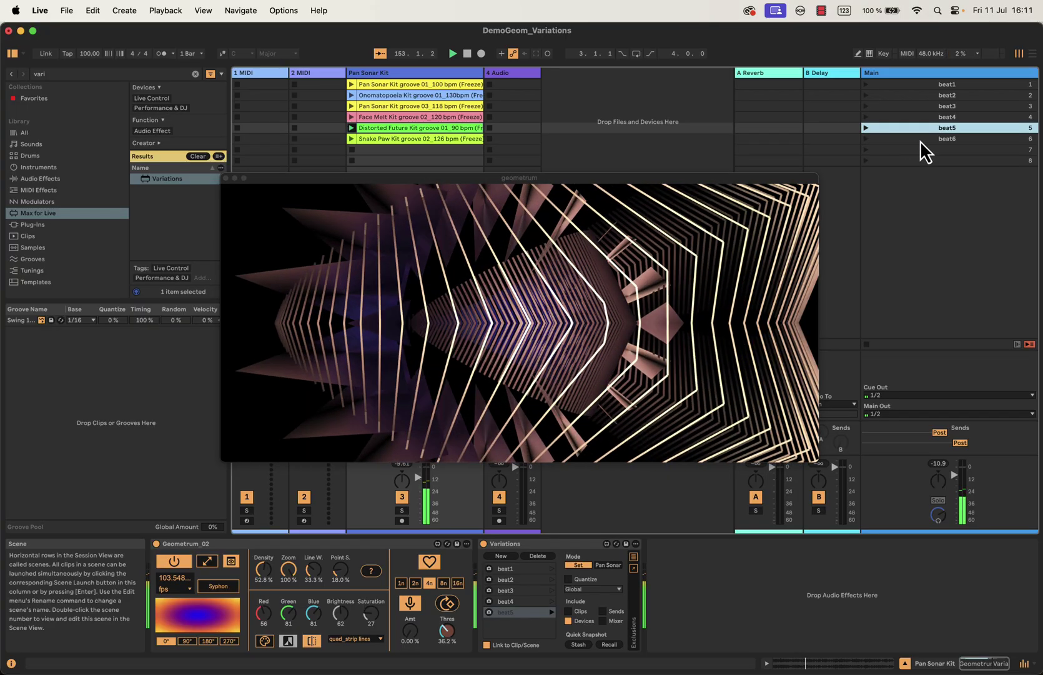
Step: Launch the beat6 scene and set Geometrum_02's Amt to 48.0%, Red to 81, Brightness to 87 and Saturation to 0
left_click(920, 139)
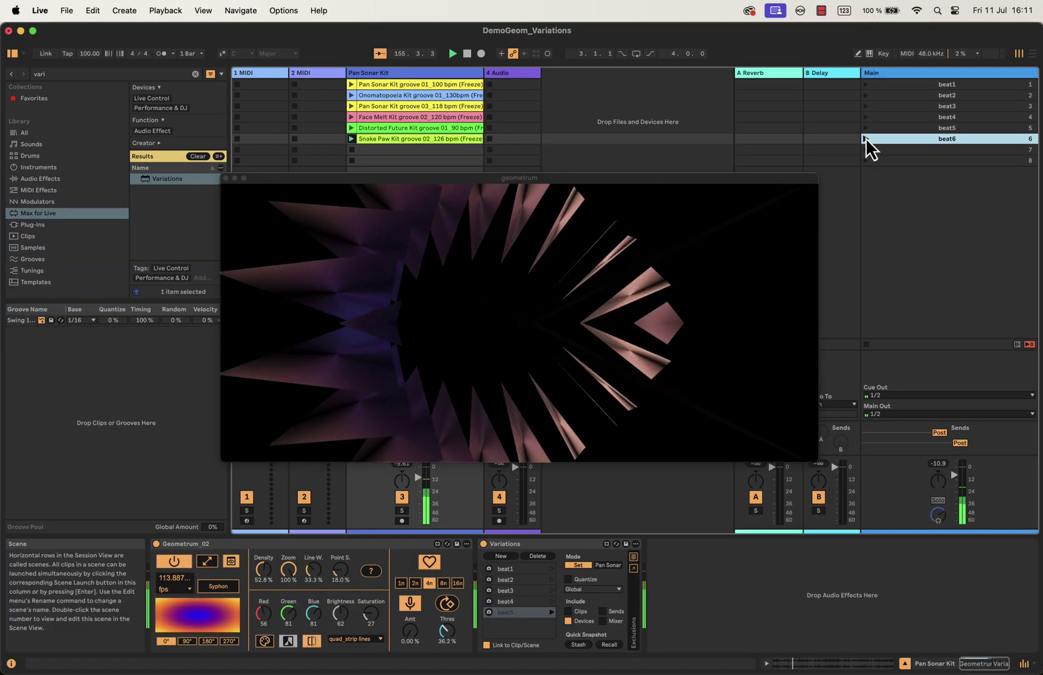
left_click_drag(410, 631, 410, 598)
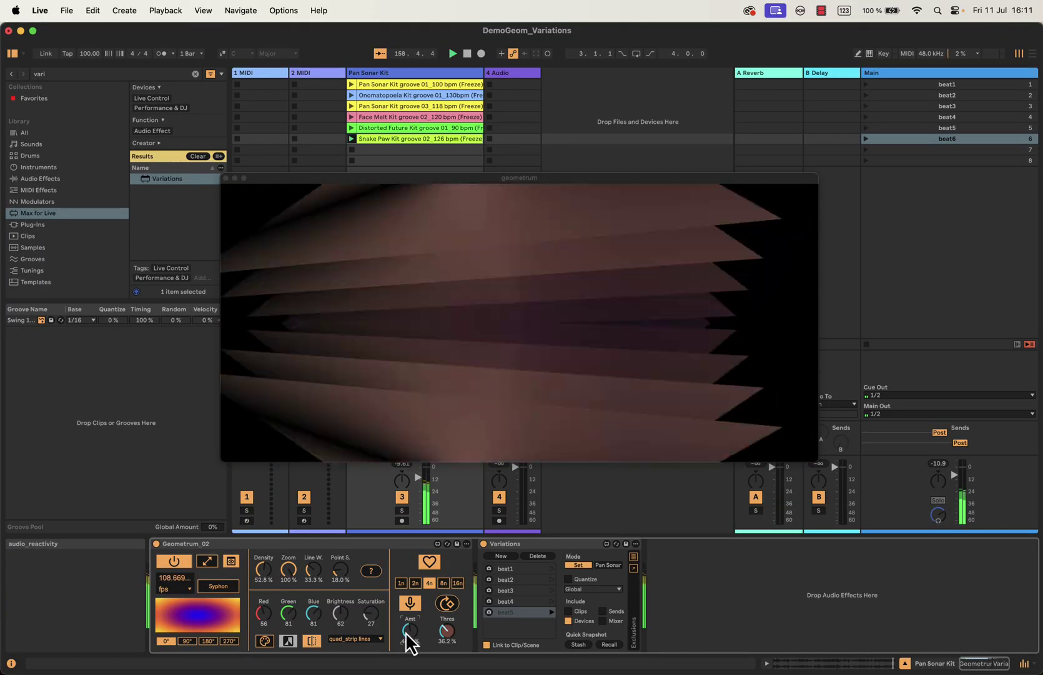
left_click(311, 640)
left_click(289, 641)
left_click_drag(352, 612, 352, 584)
Step: Store the current settings as a new variation named beat6
left_click(501, 556)
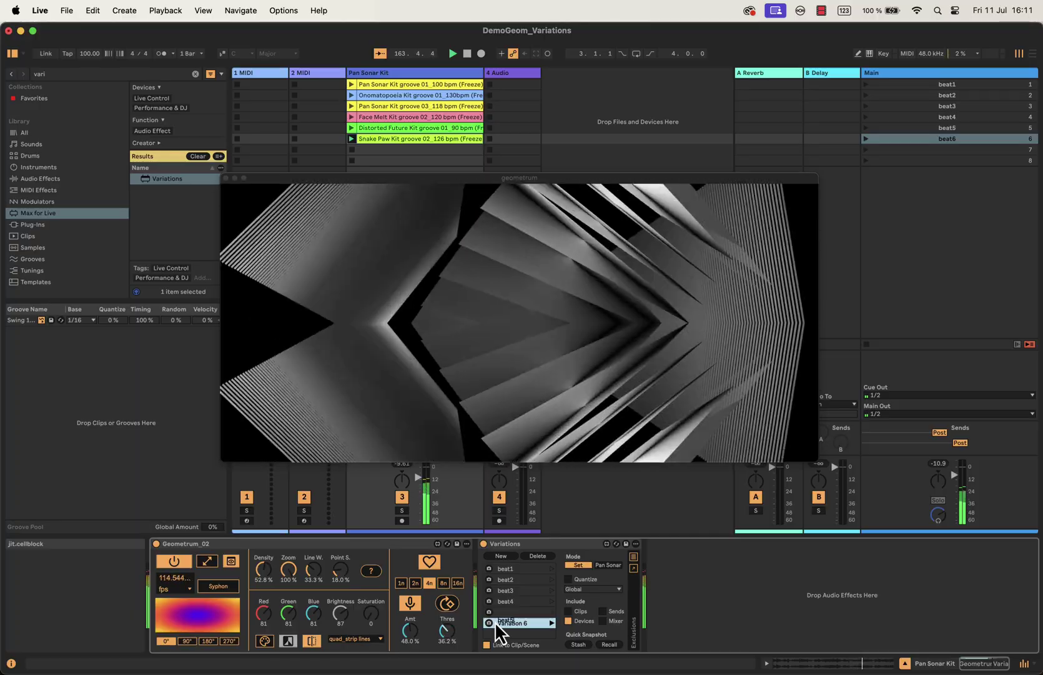
left_click_drag(498, 633, 495, 621)
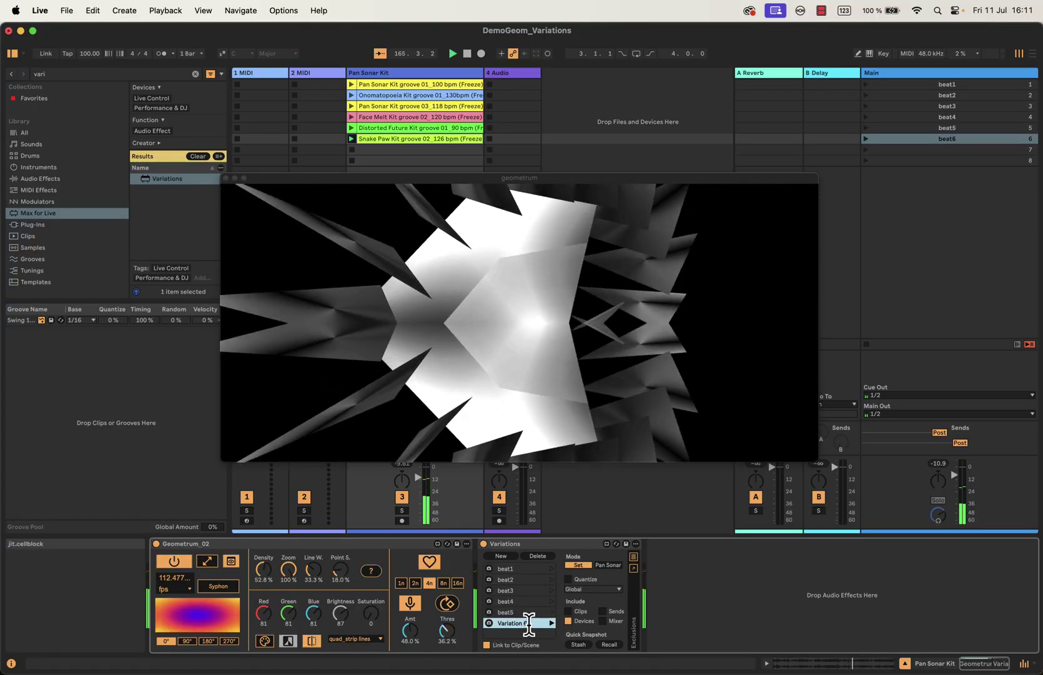
double_click(500, 623)
type("beat6")
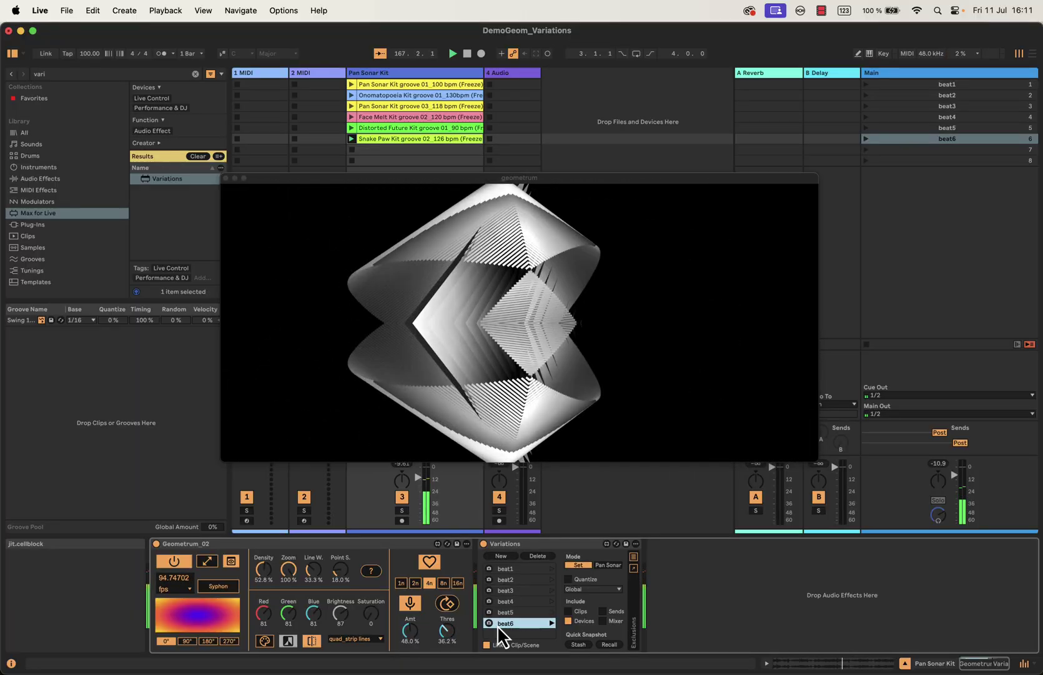
key("Return")
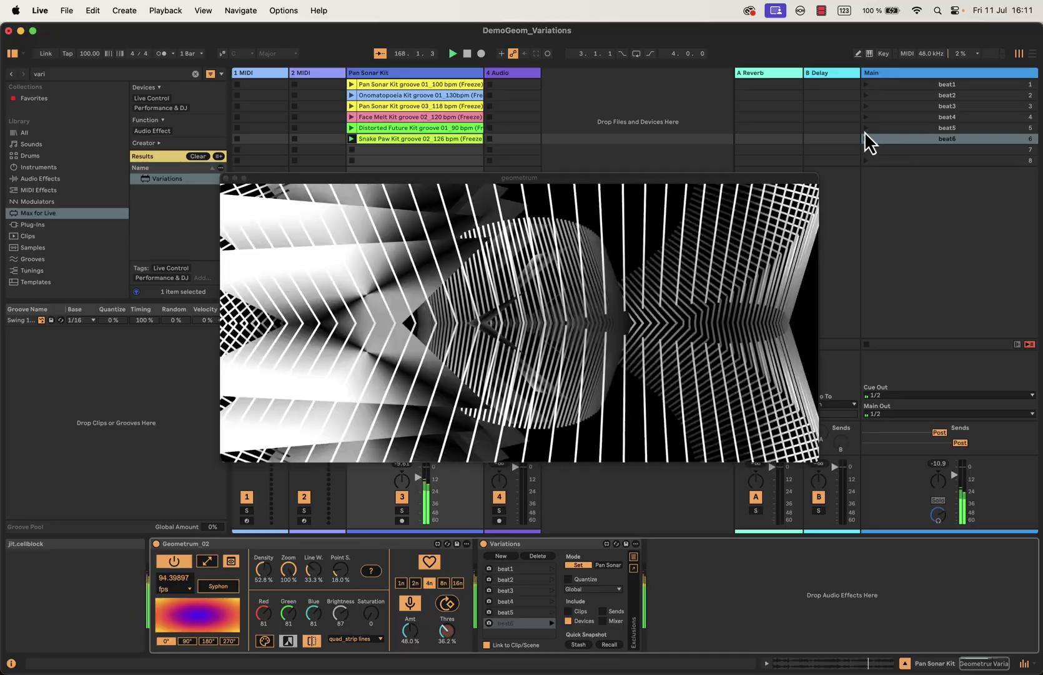
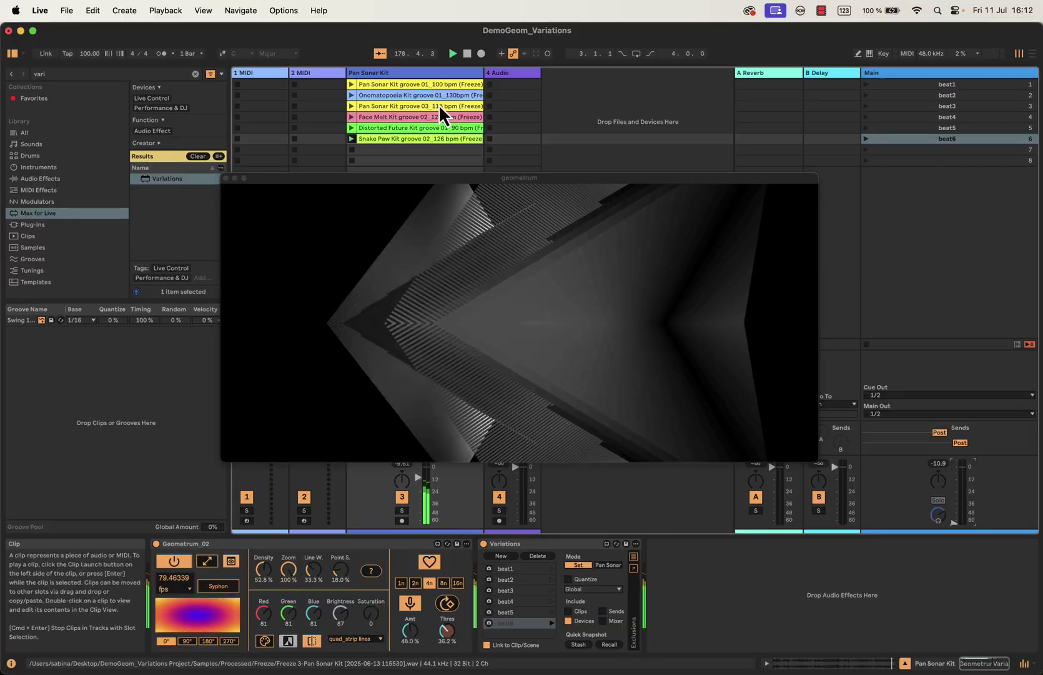
Step: Switch off Geometrum_02's rendering, and launch the beat1, beat2 and beat3 variations directly from the variation list
left_click(181, 562)
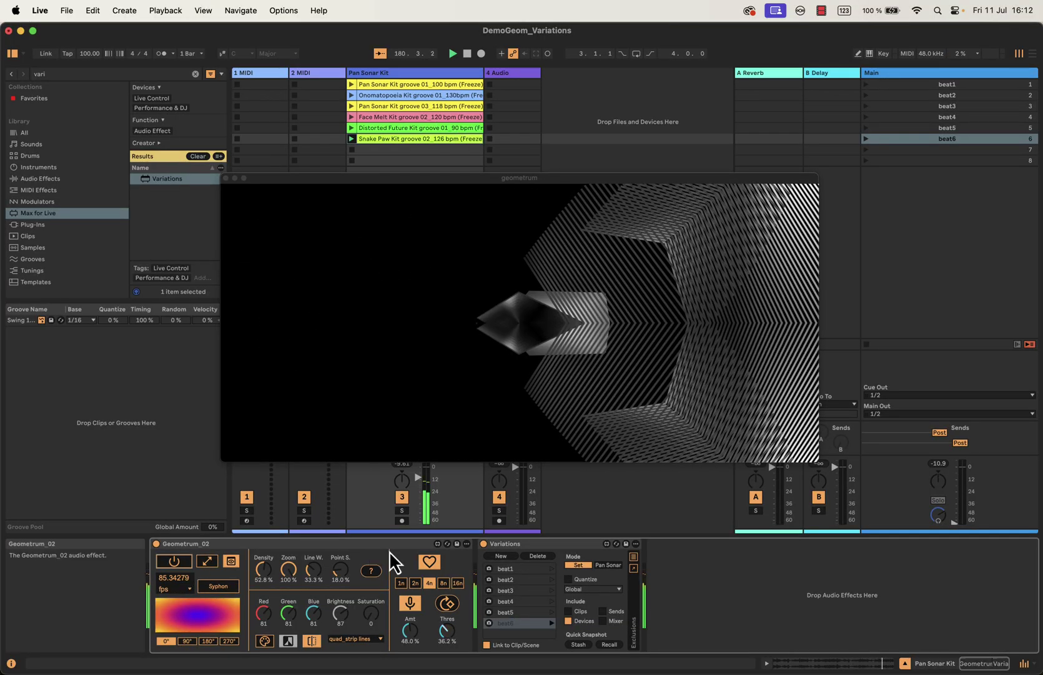
left_click(540, 569)
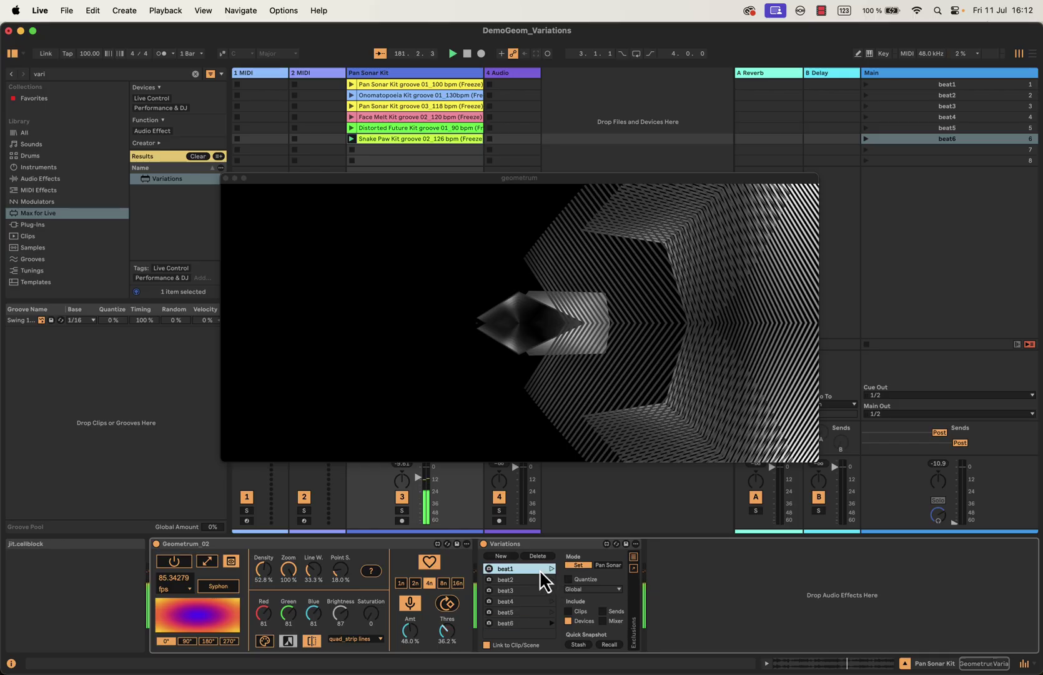
left_click(551, 568)
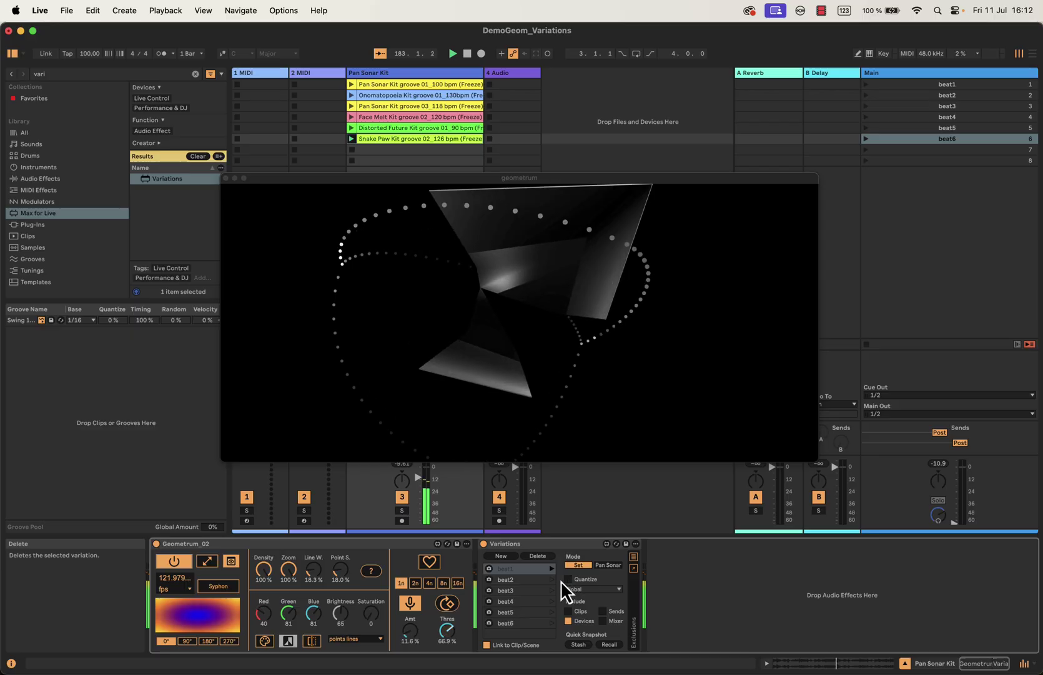
left_click(551, 580)
left_click(553, 591)
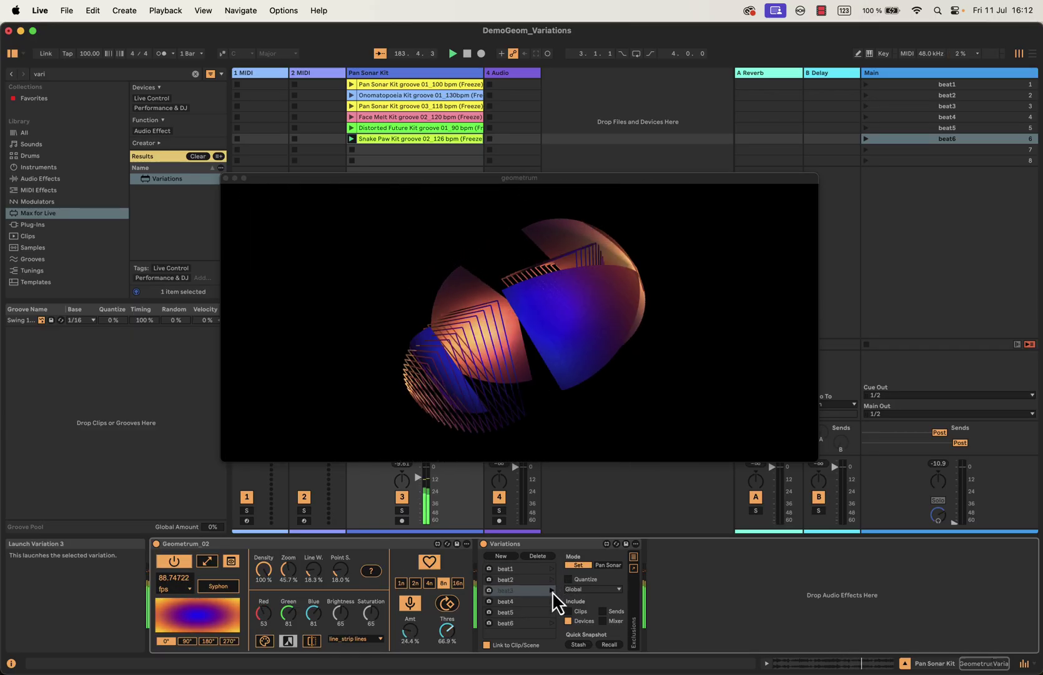
Step: Look into the exclusions list, and open Variations in a floating window placed over the geometrum visuals
left_click(633, 557)
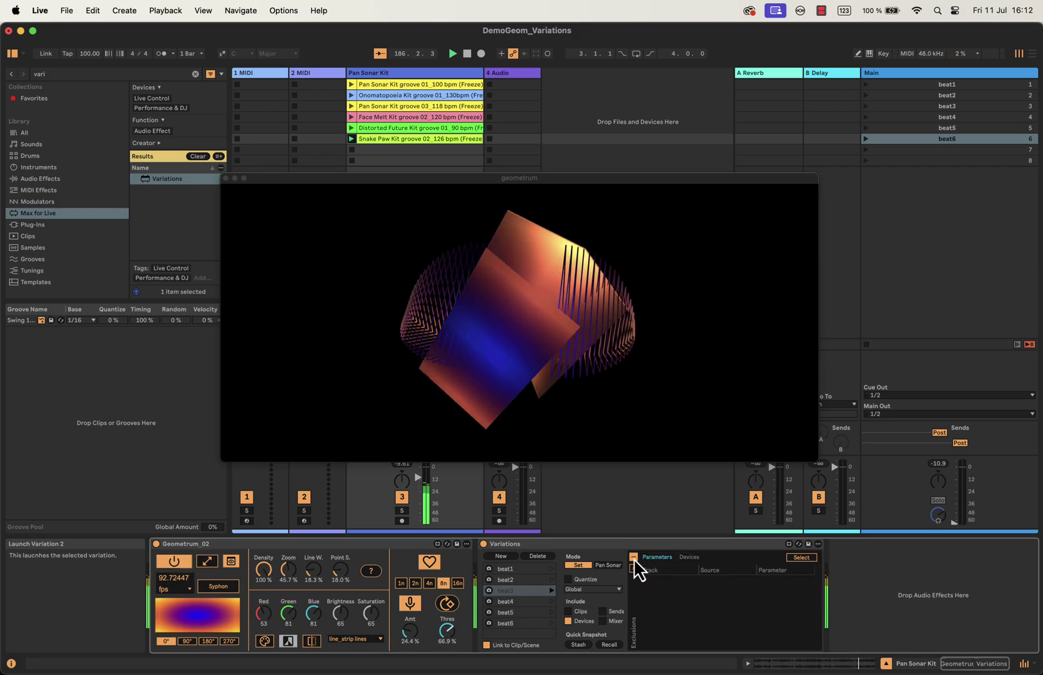
left_click(633, 557)
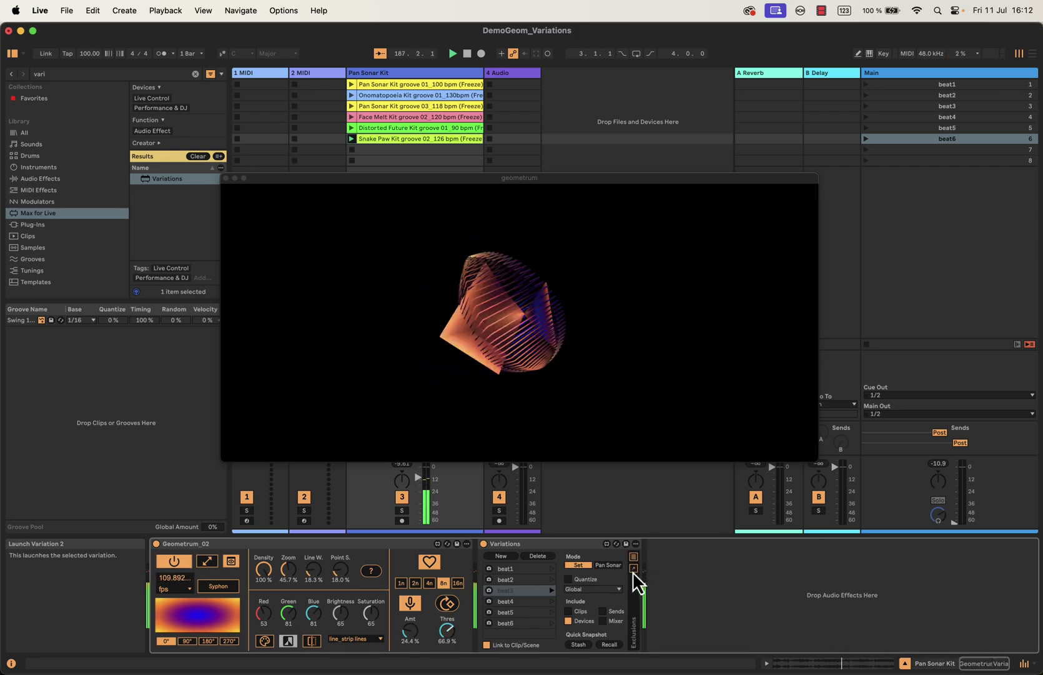
left_click(633, 567)
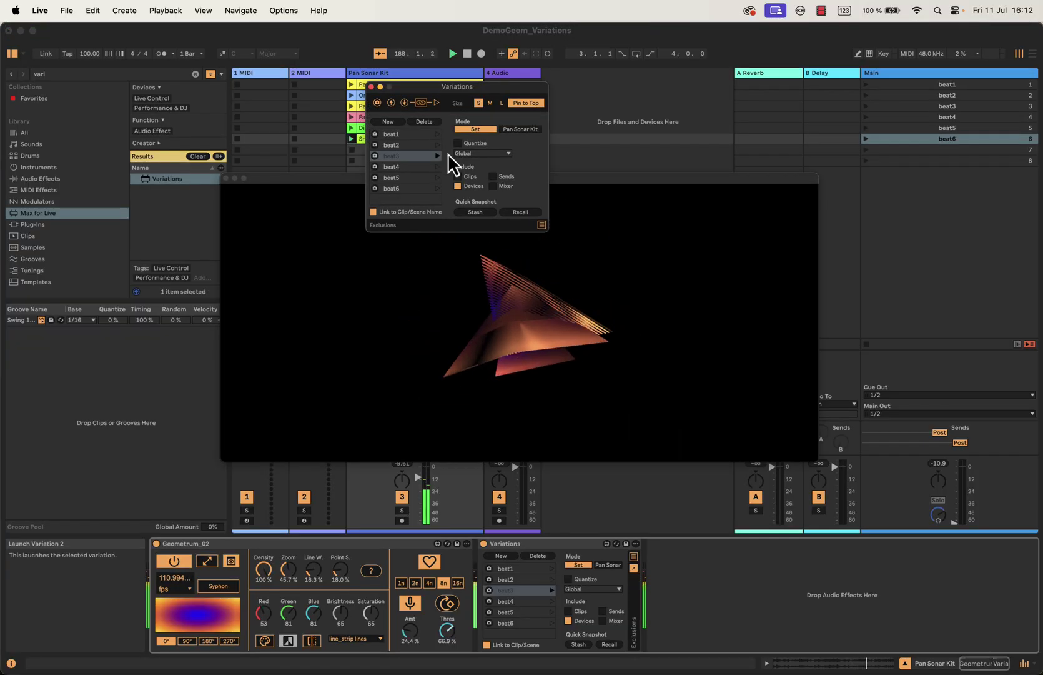
left_click_drag(422, 85, 363, 139)
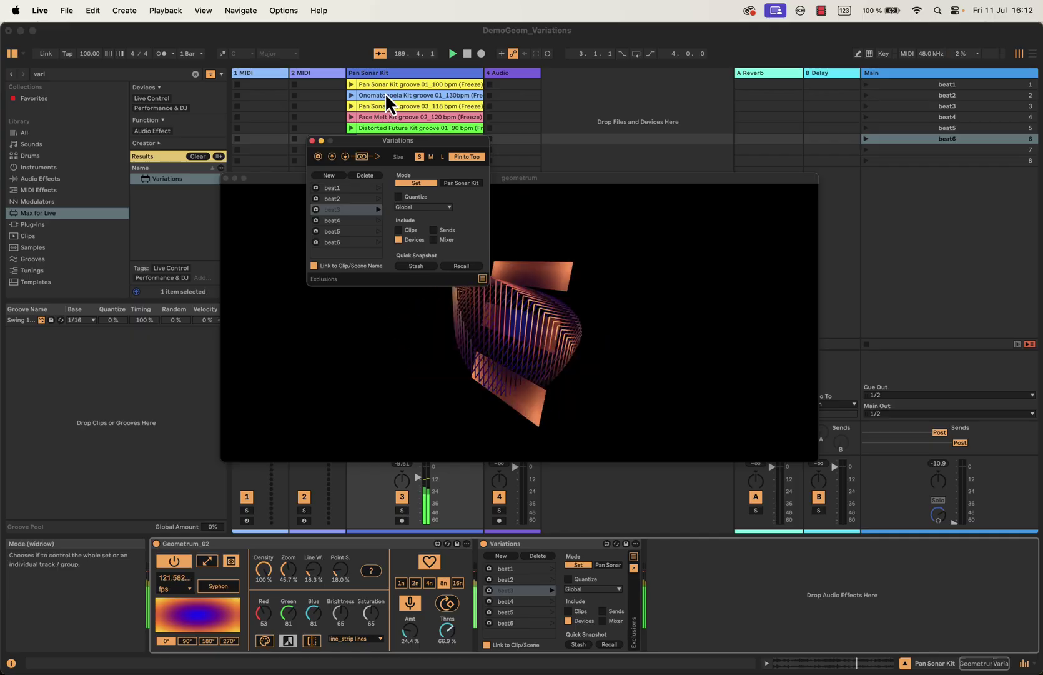
left_click_drag(400, 140, 523, 224)
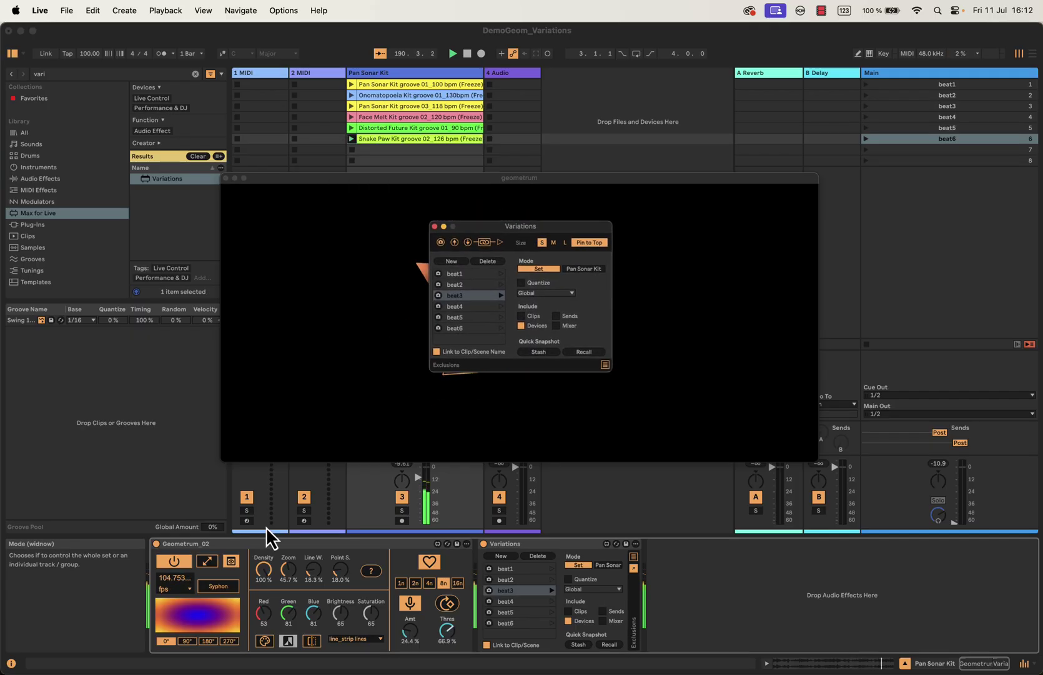
Step: Examine which Variations controls can be MIDI-mapped in MIDI Map Mode, with Geometrum_02's rendering switched off meanwhile
left_click(173, 562)
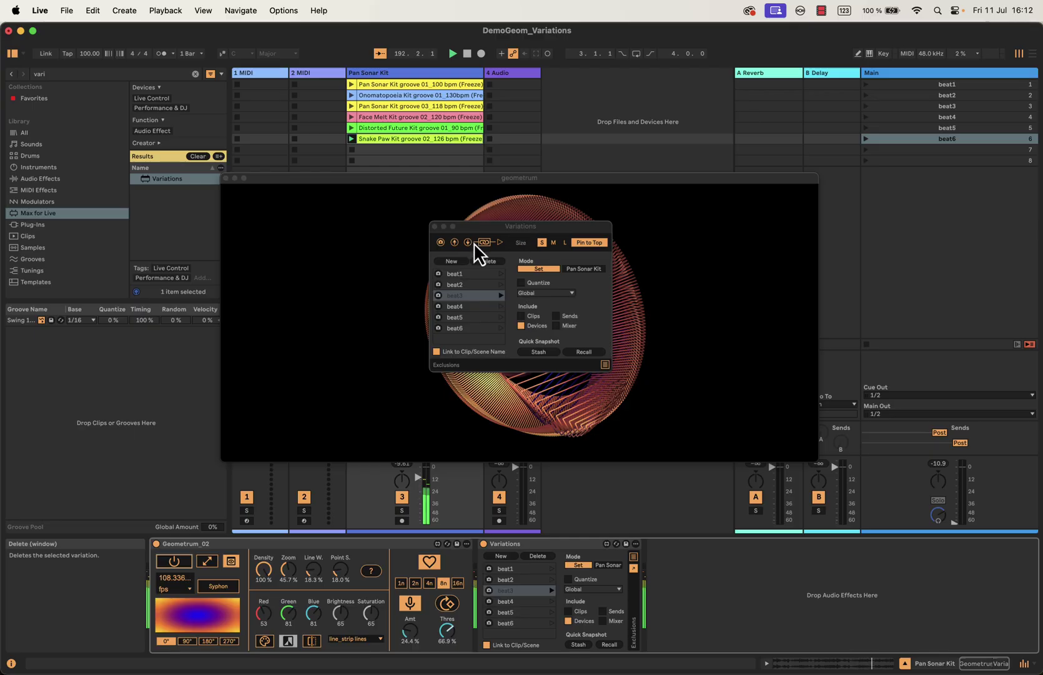
left_click(907, 54)
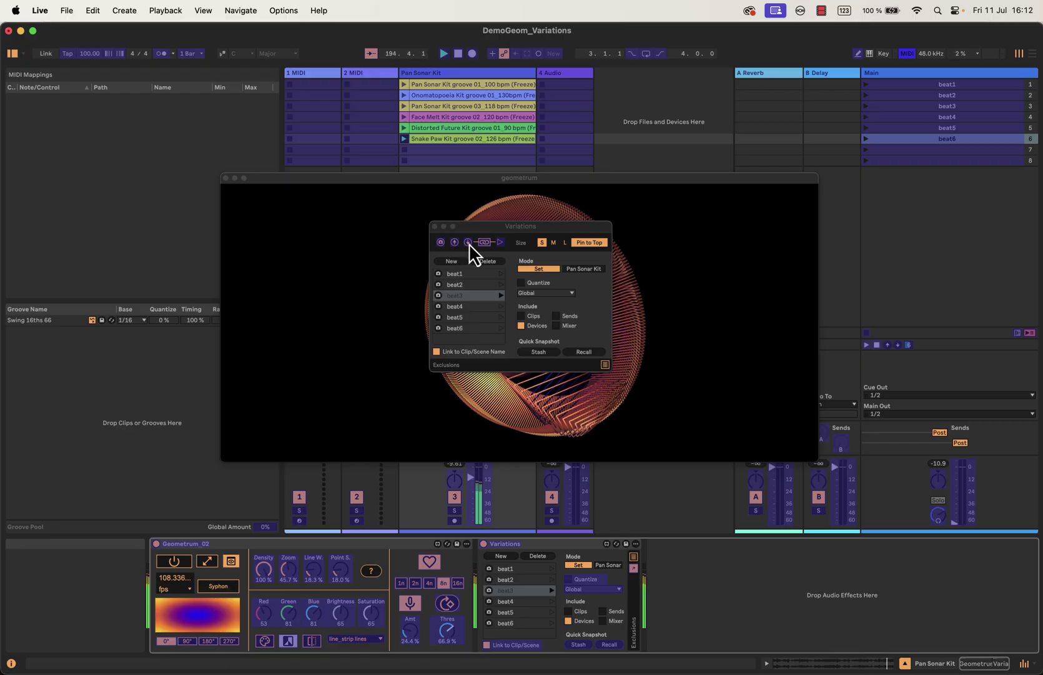
left_click(906, 54)
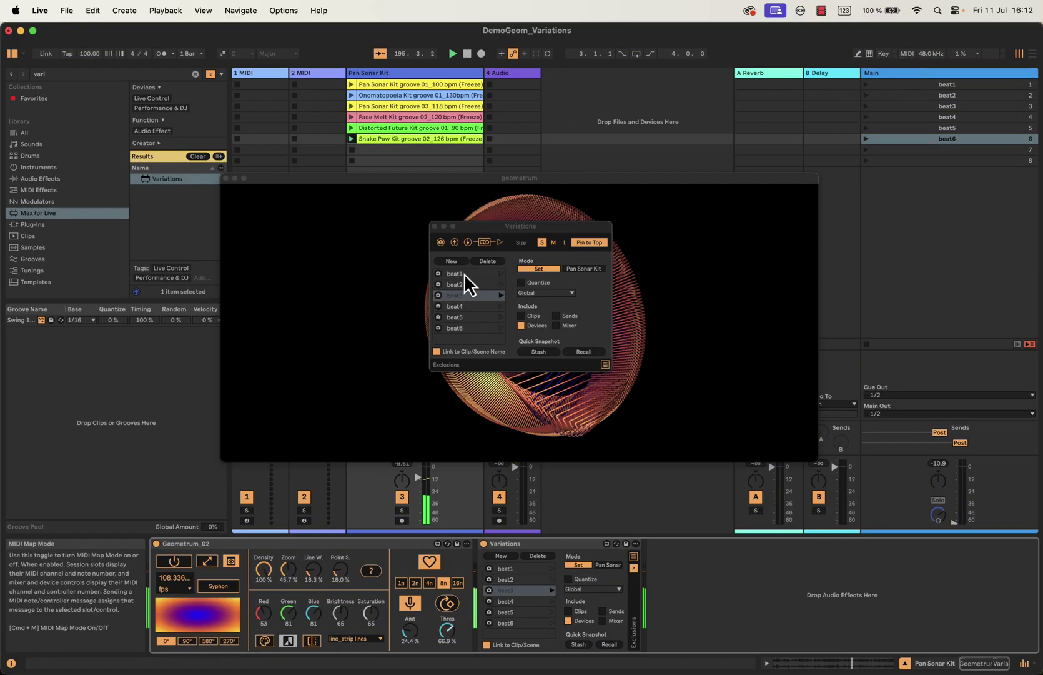
left_click(177, 561)
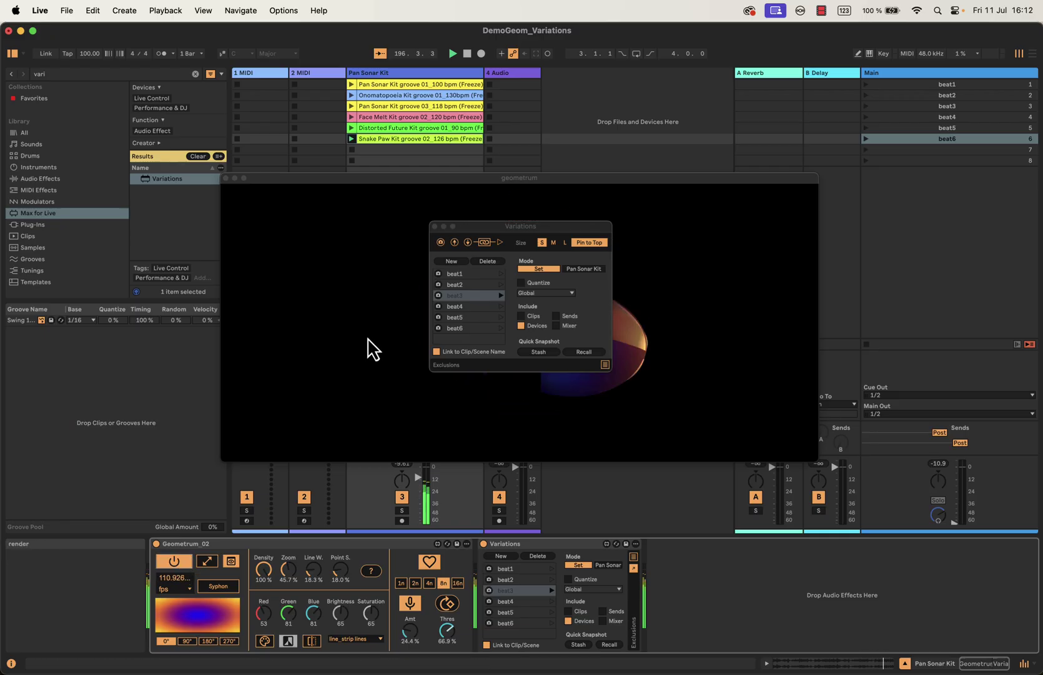
Step: Navigate down through the variation list in the floating window to beat4 and launch it
left_click(467, 243)
left_click(467, 242)
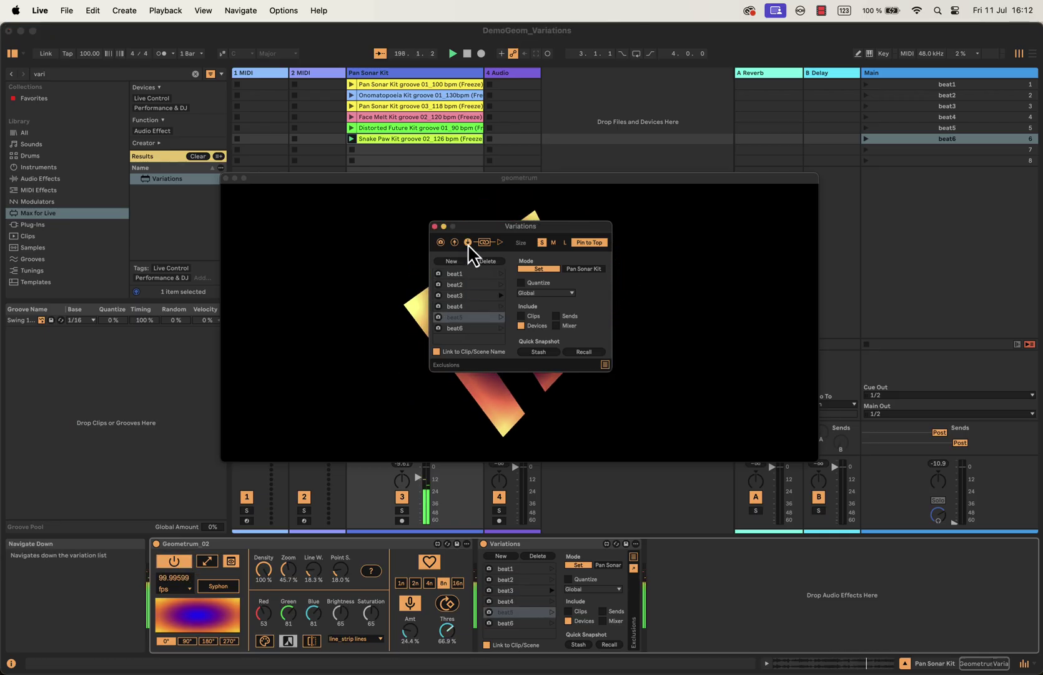
left_click(467, 243)
left_click(467, 242)
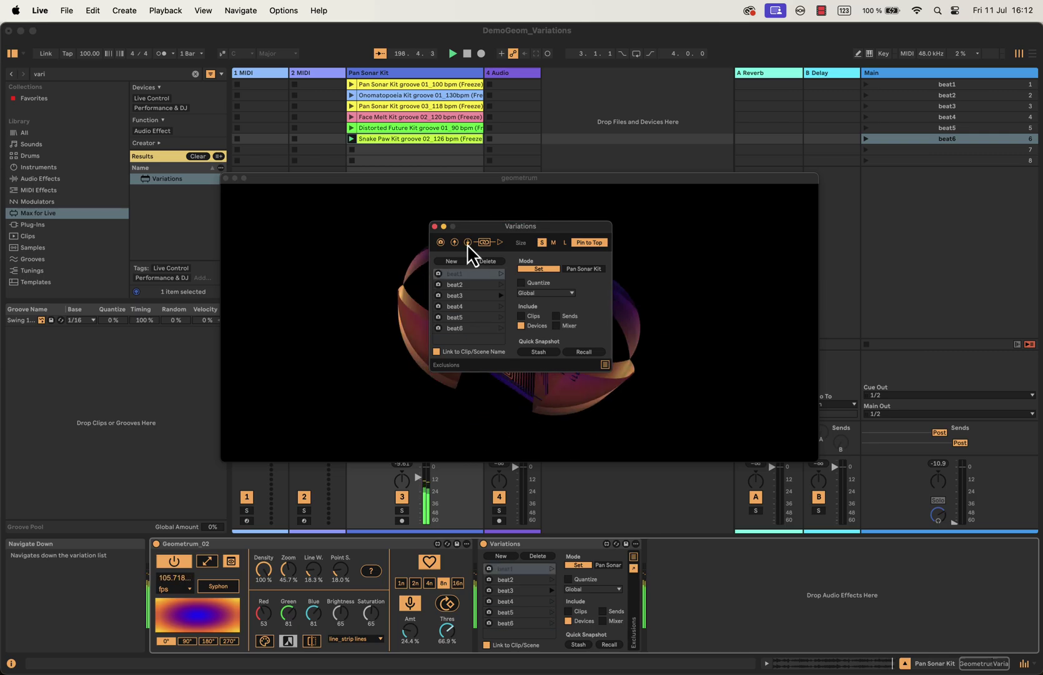
left_click(467, 243)
left_click(467, 243)
left_click(468, 242)
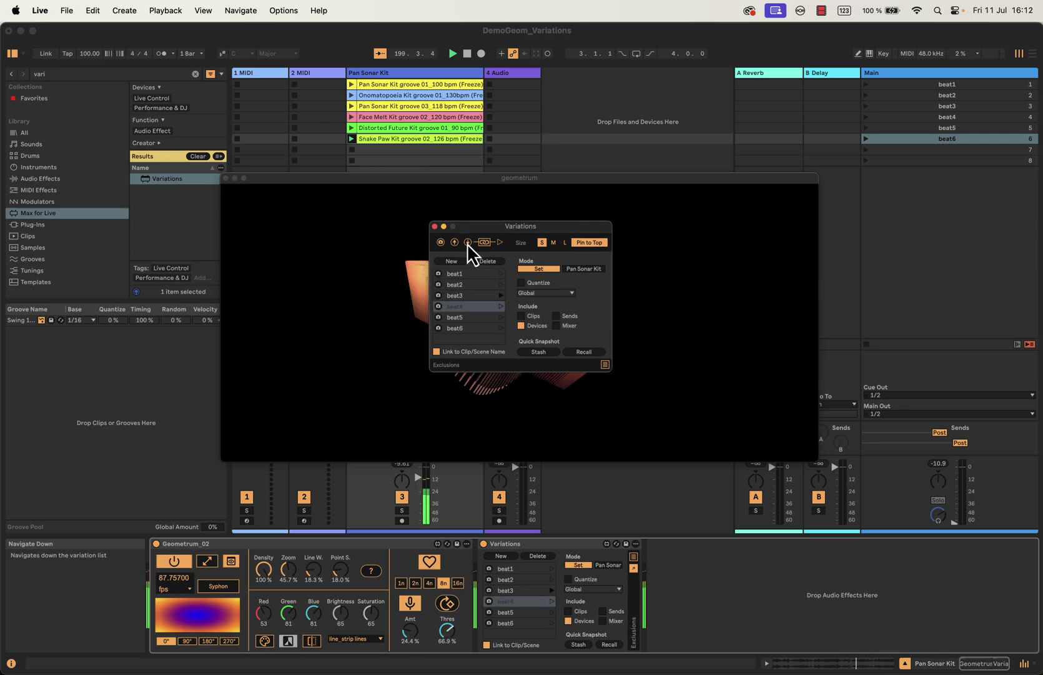
left_click(500, 244)
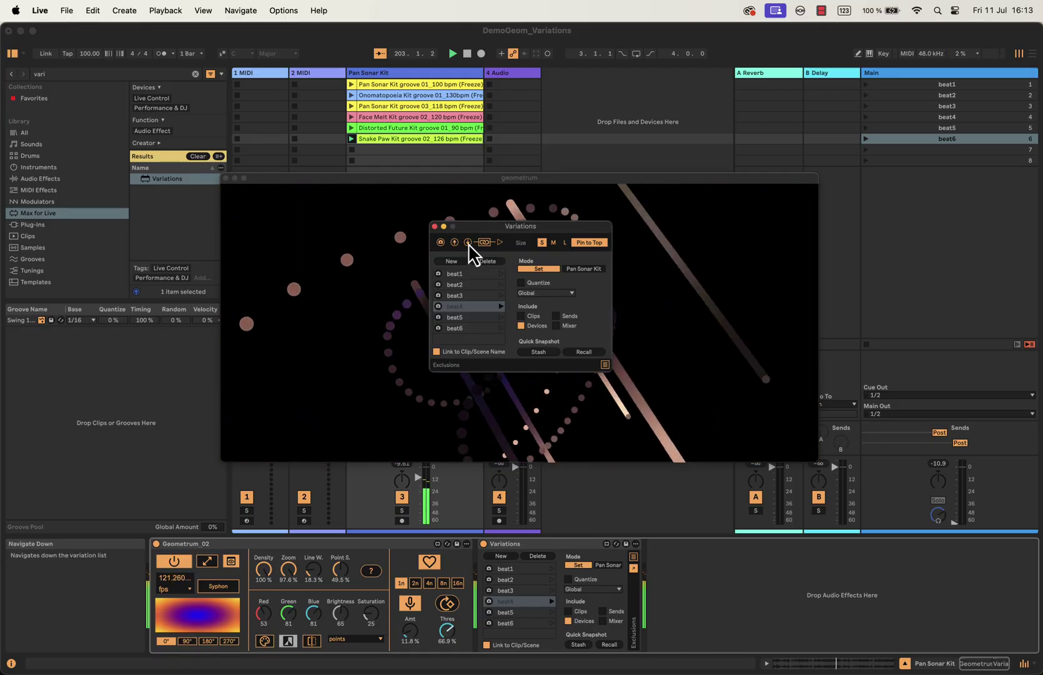
Step: Navigate down the variation list in the floating window, launching beat5 first and beat3 after it
left_click(467, 243)
left_click(500, 243)
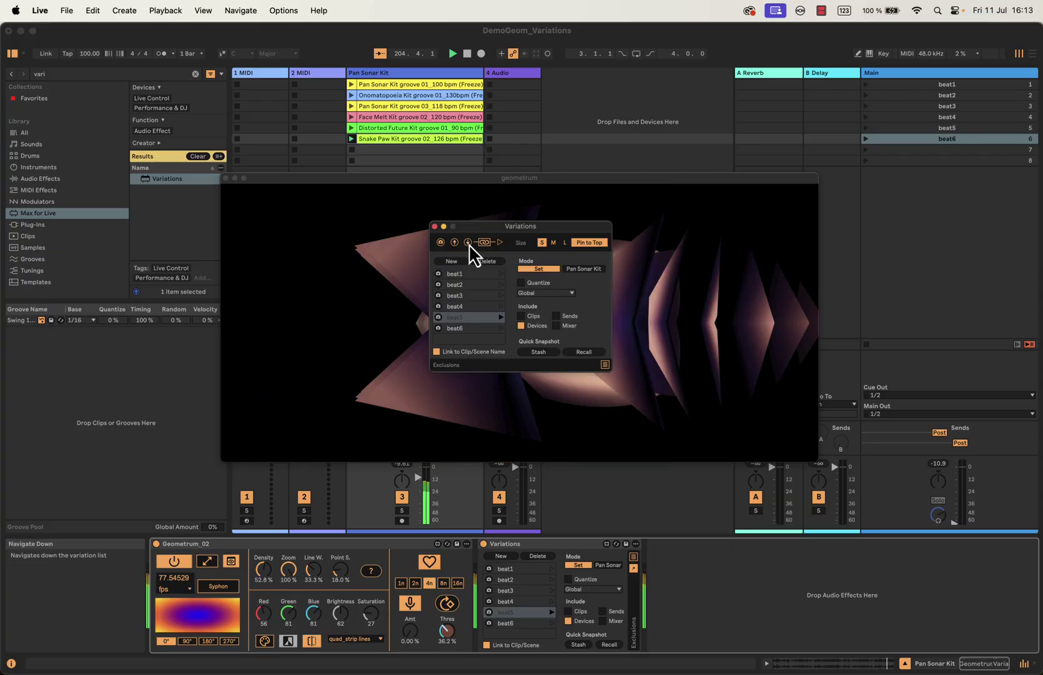
left_click(468, 243)
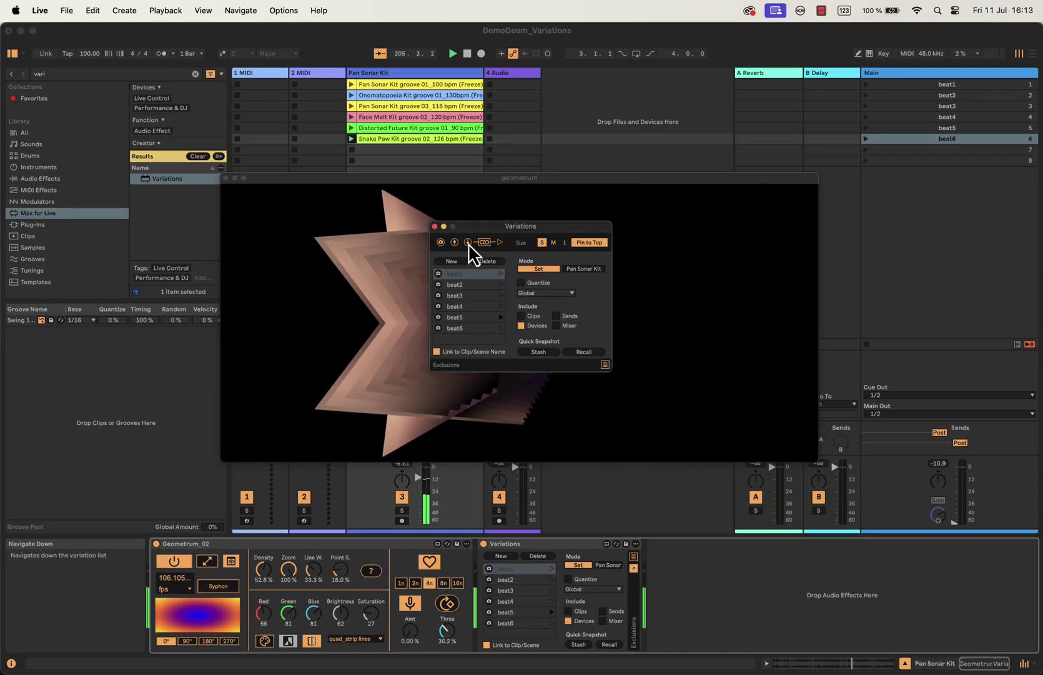
left_click(468, 243)
left_click(468, 243)
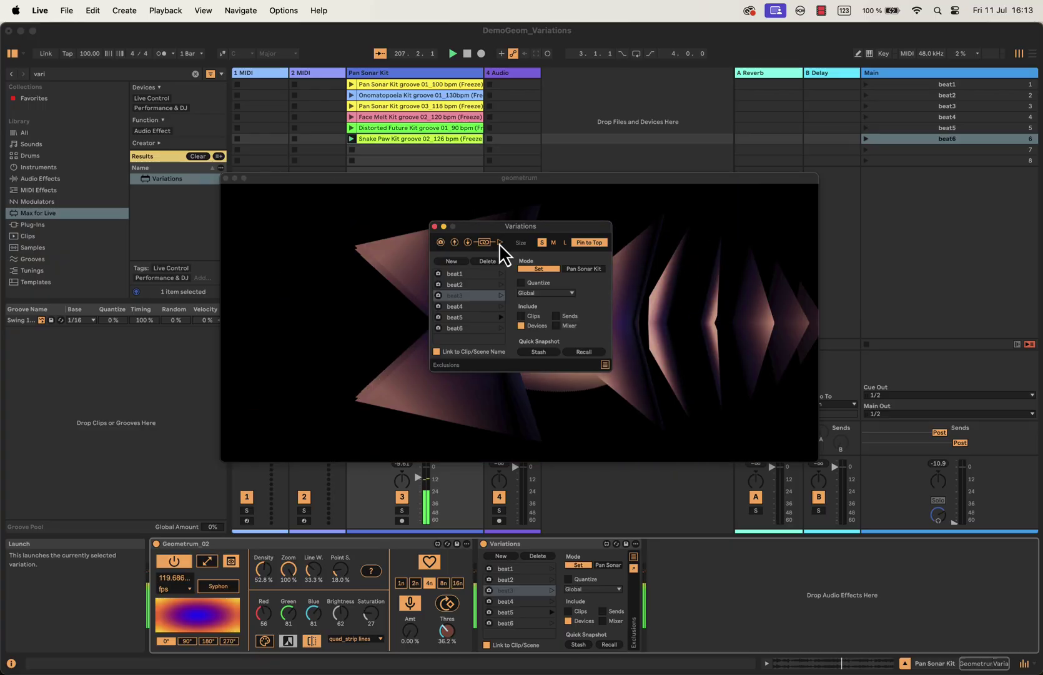
left_click(499, 243)
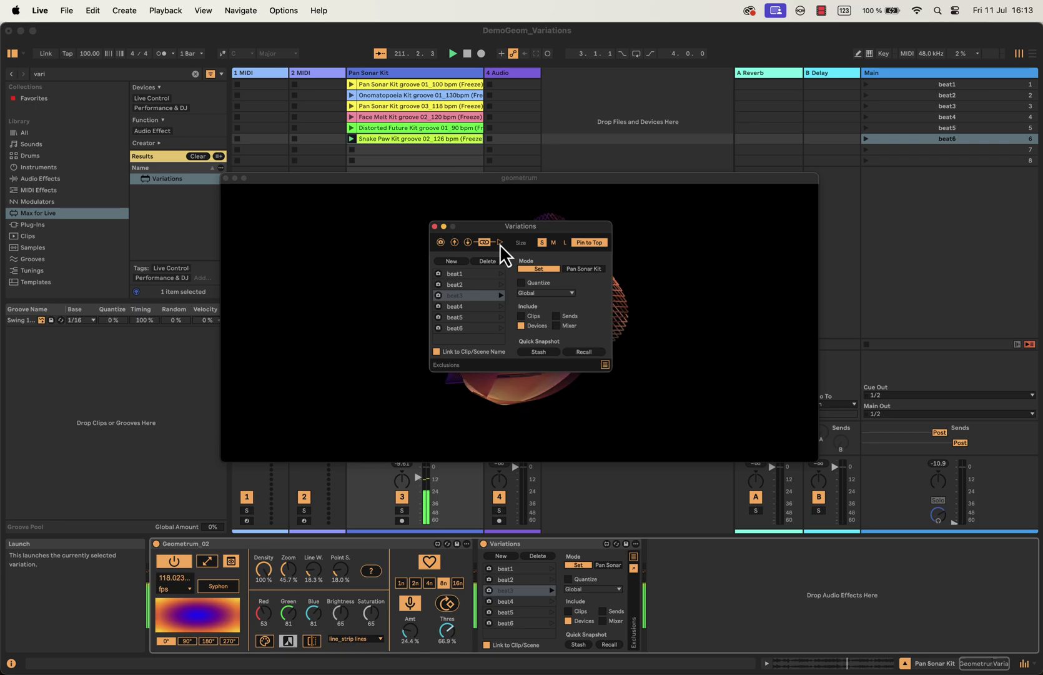
Step: Step down through beat4, beat5 and beat6 with launching linked to navigation, and move the floating Variations window up beyond the upper edge of the visuals
left_click(468, 241)
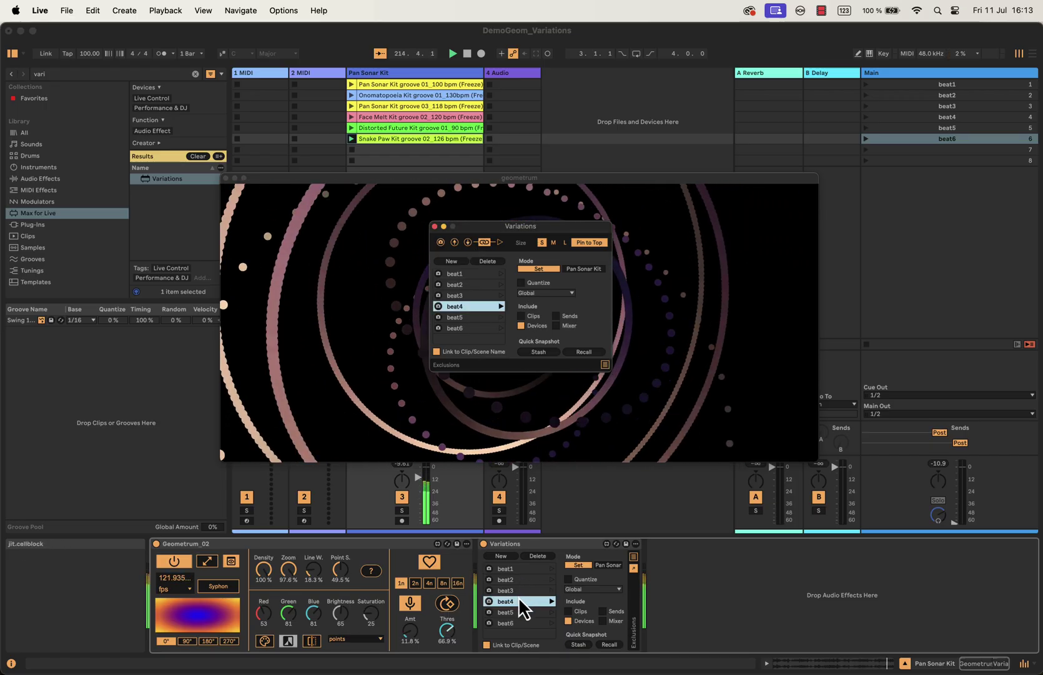
left_click(467, 243)
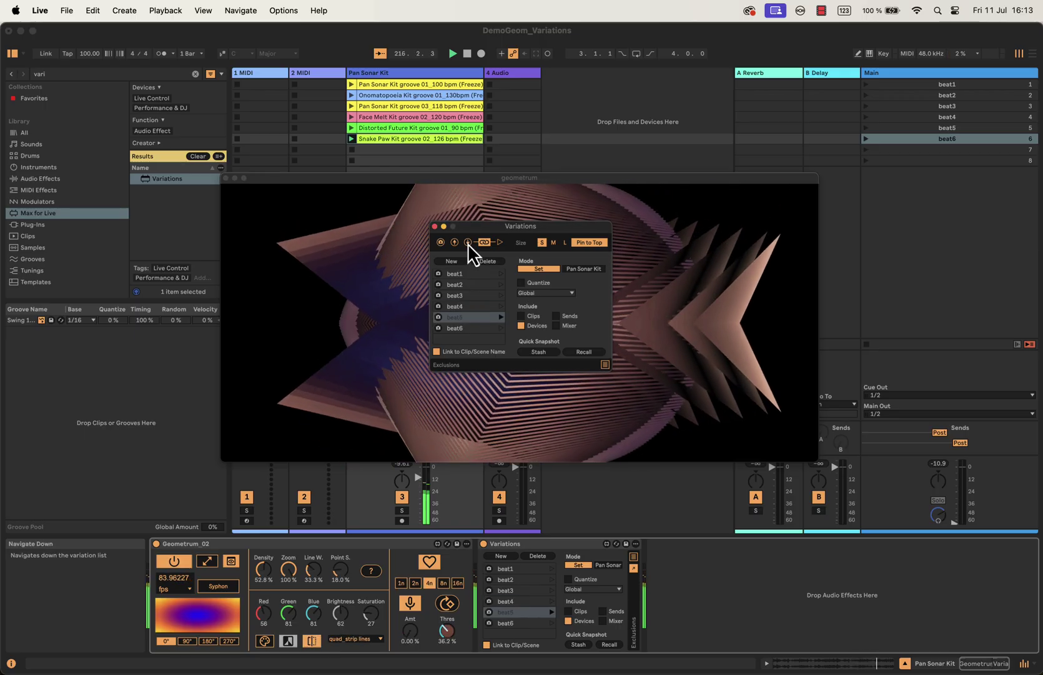
left_click(467, 243)
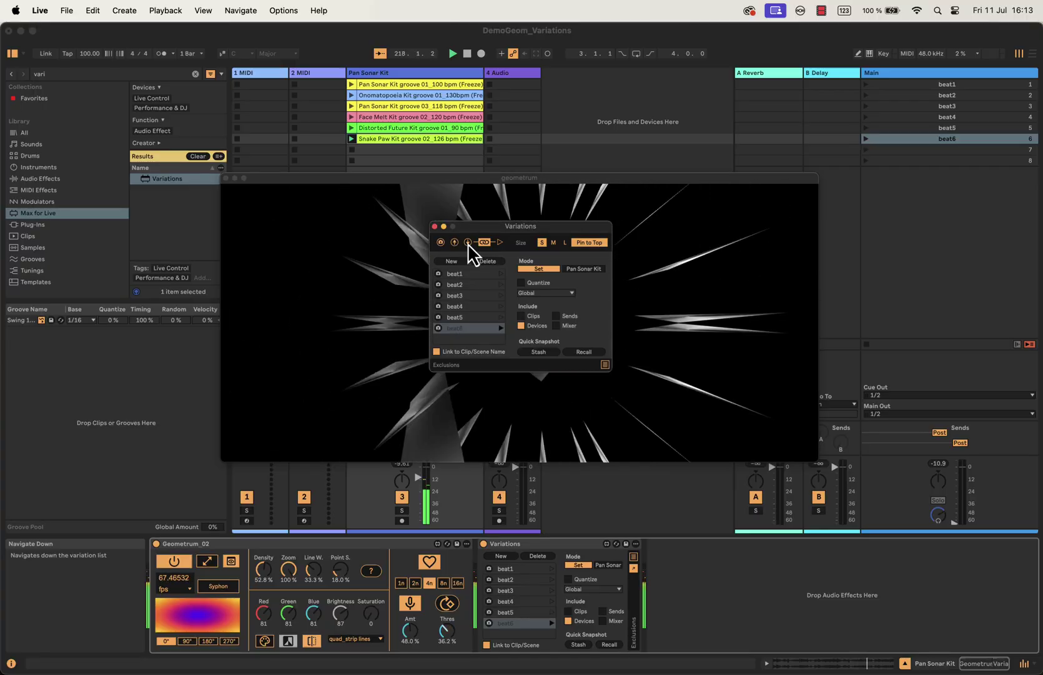
left_click_drag(486, 230, 647, 128)
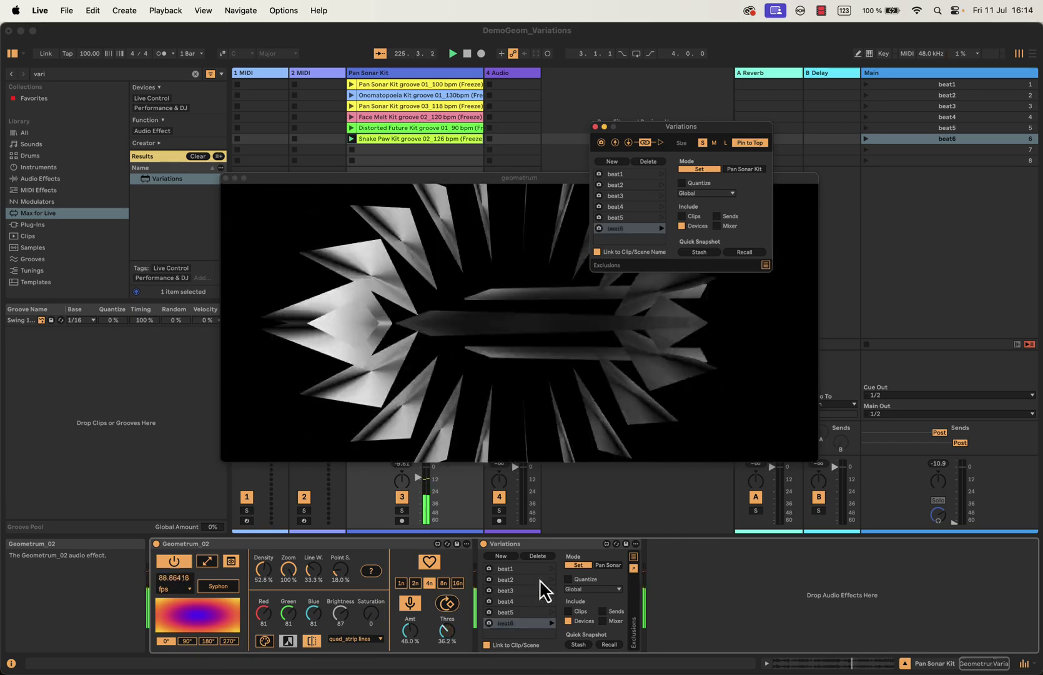
left_click(550, 568)
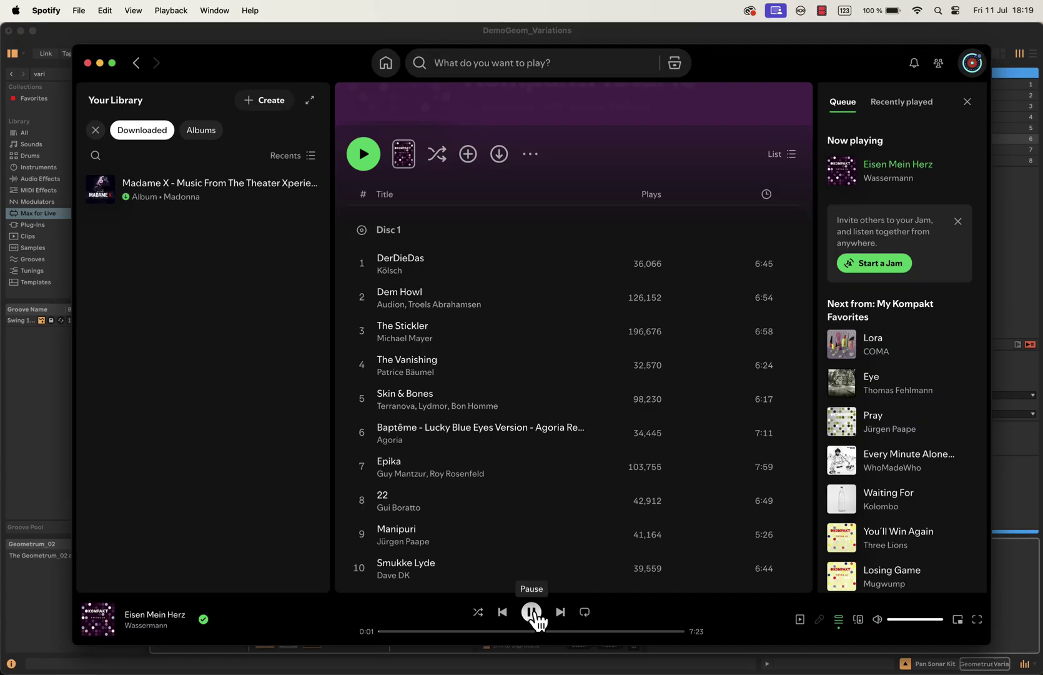
Step: Switch from Spotify back to Ableton Live, reposition the geometrum window and lower Geometrum_02's Brightness to 0
key("super+Tab")
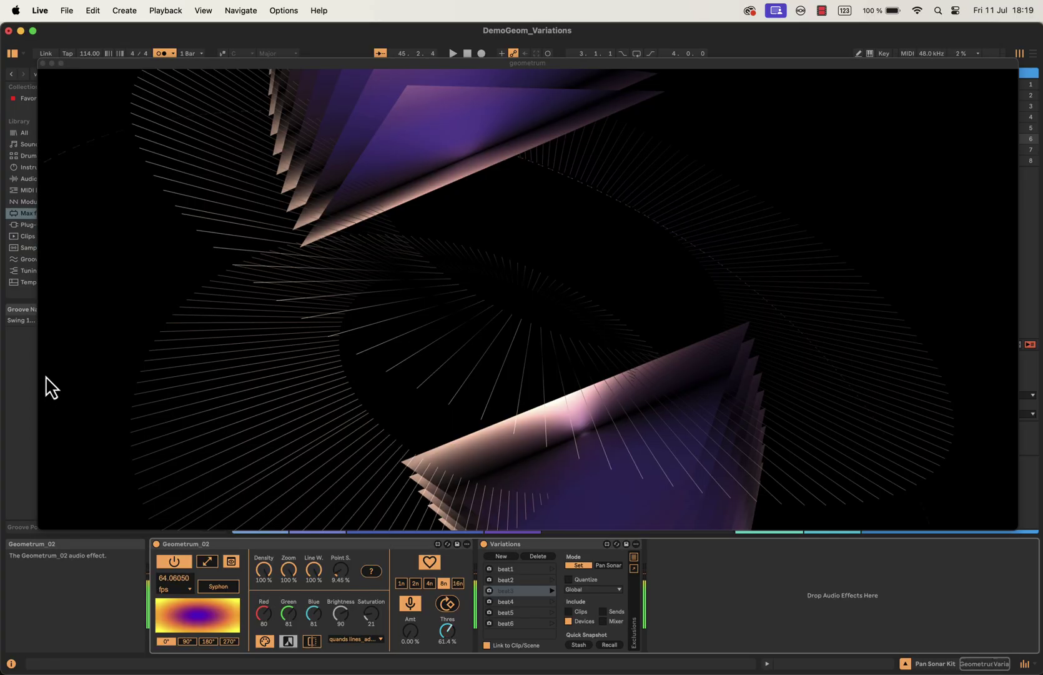
left_click_drag(299, 64, 393, 660)
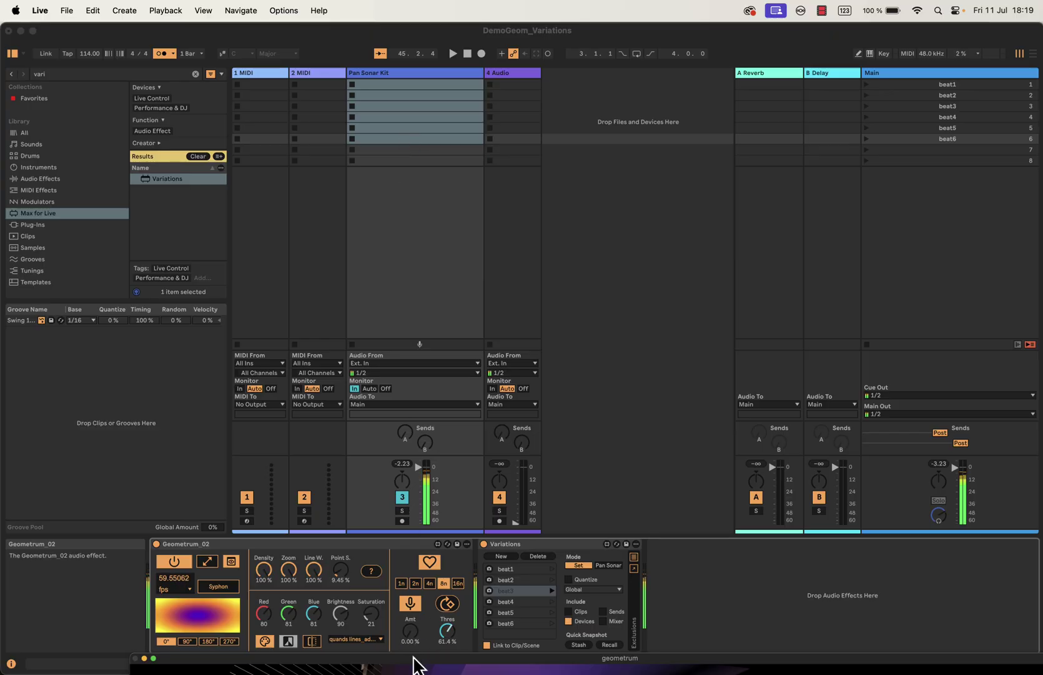
left_click_drag(415, 665, 568, 659)
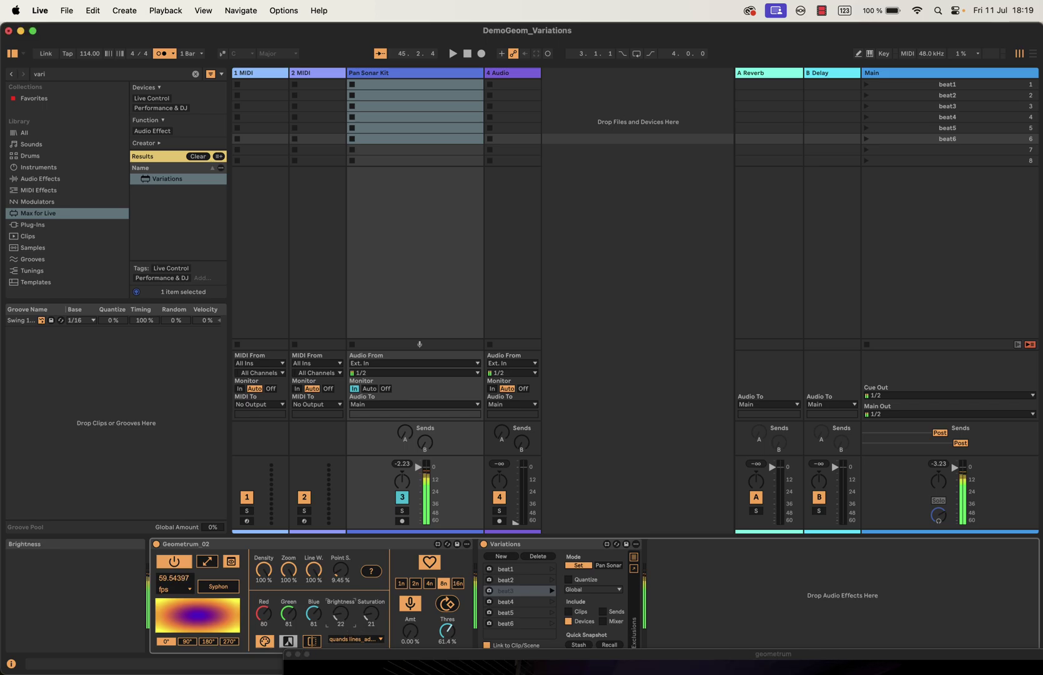
left_click_drag(364, 648, 515, 273)
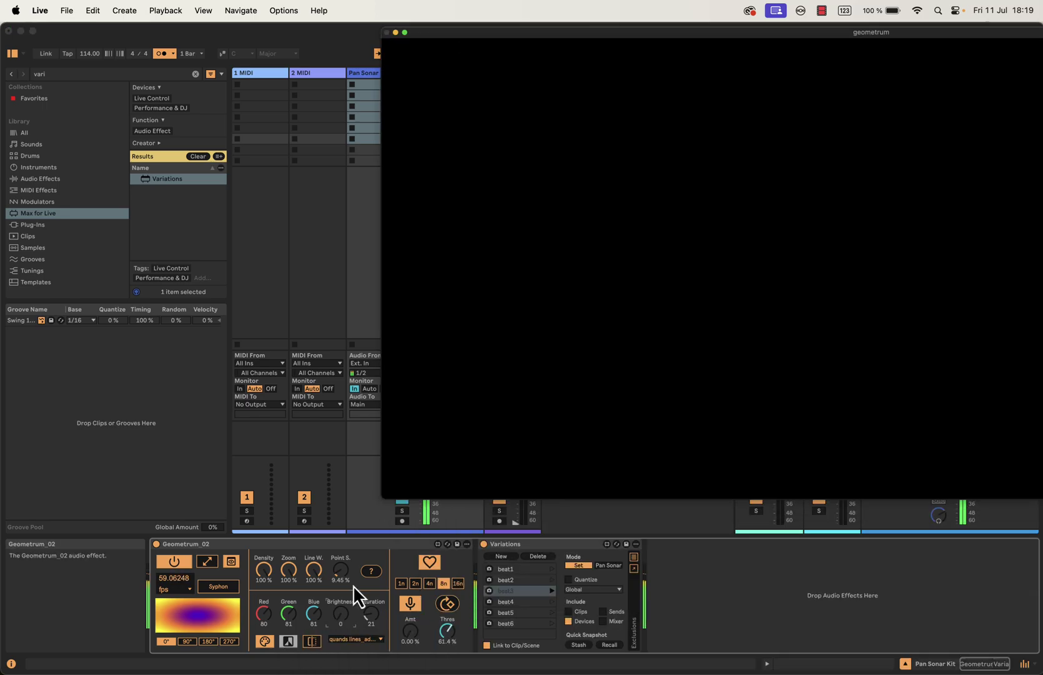
left_click(343, 619)
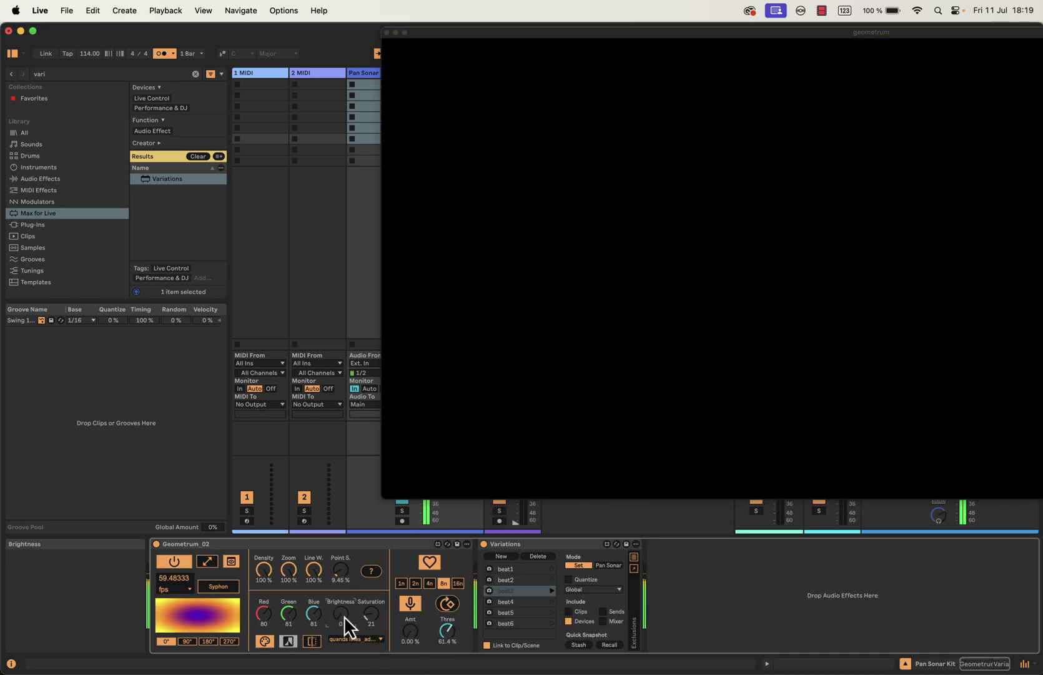
Step: Launch beat1, lower Geometrum_02's Brightness to 0 and move the geometrum window down to uncover the transport controls
left_click(553, 567)
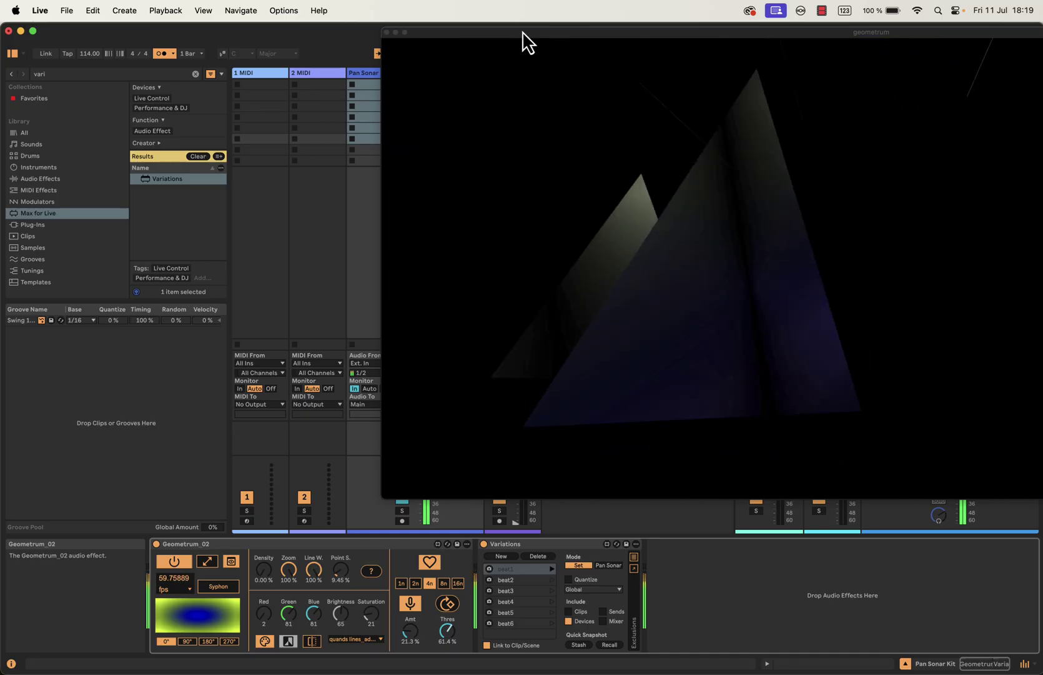
left_click_drag(521, 42, 312, 45)
left_click_drag(348, 623, 348, 666)
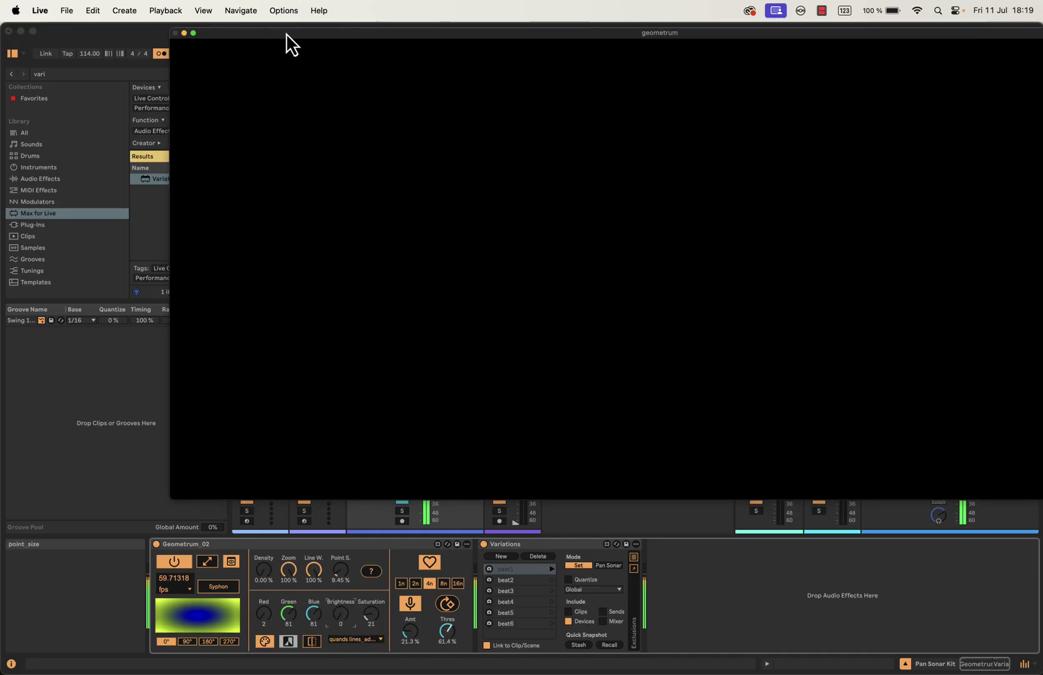
left_click_drag(286, 35, 293, 216)
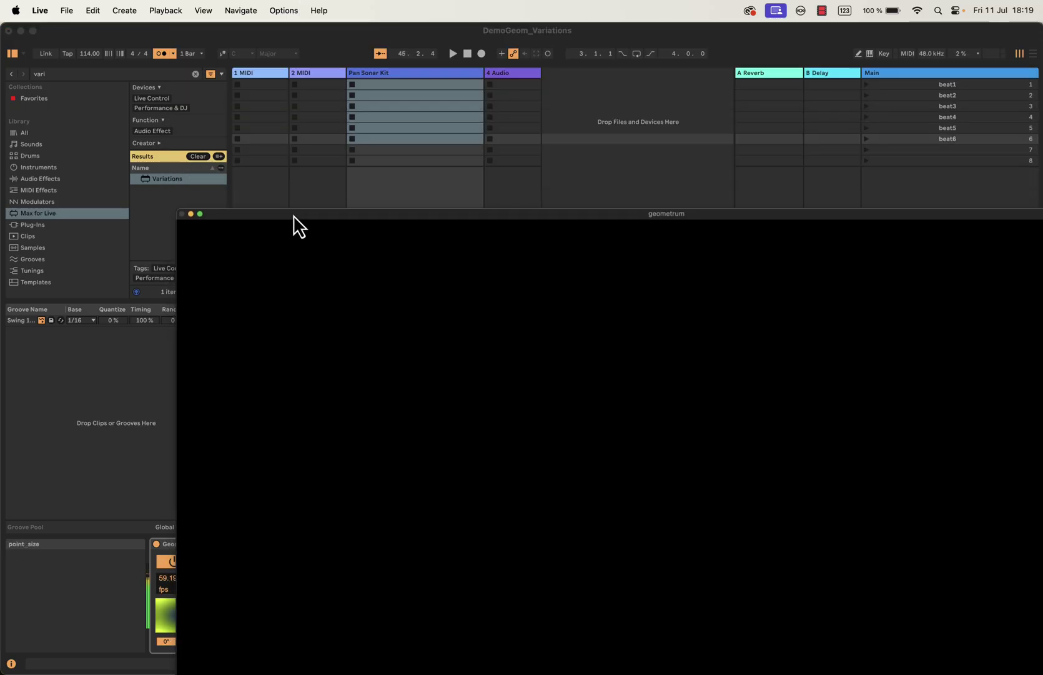
Step: Tap the tempo along with the incoming music and set the project tempo to 125 BPM
left_click(67, 55)
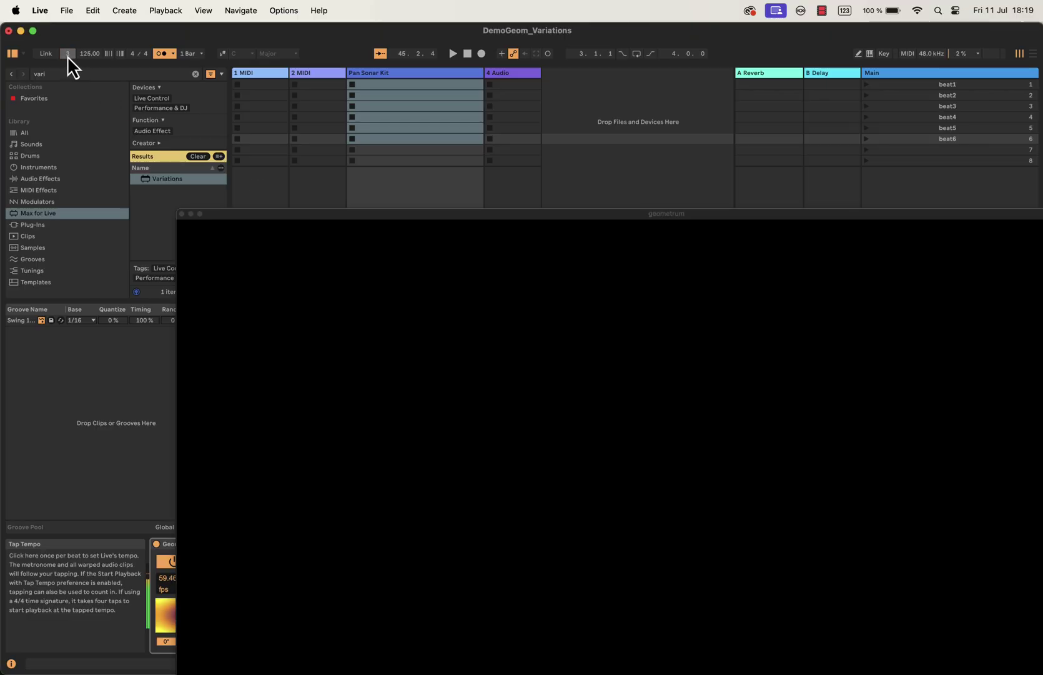
left_click(67, 56)
left_click(66, 56)
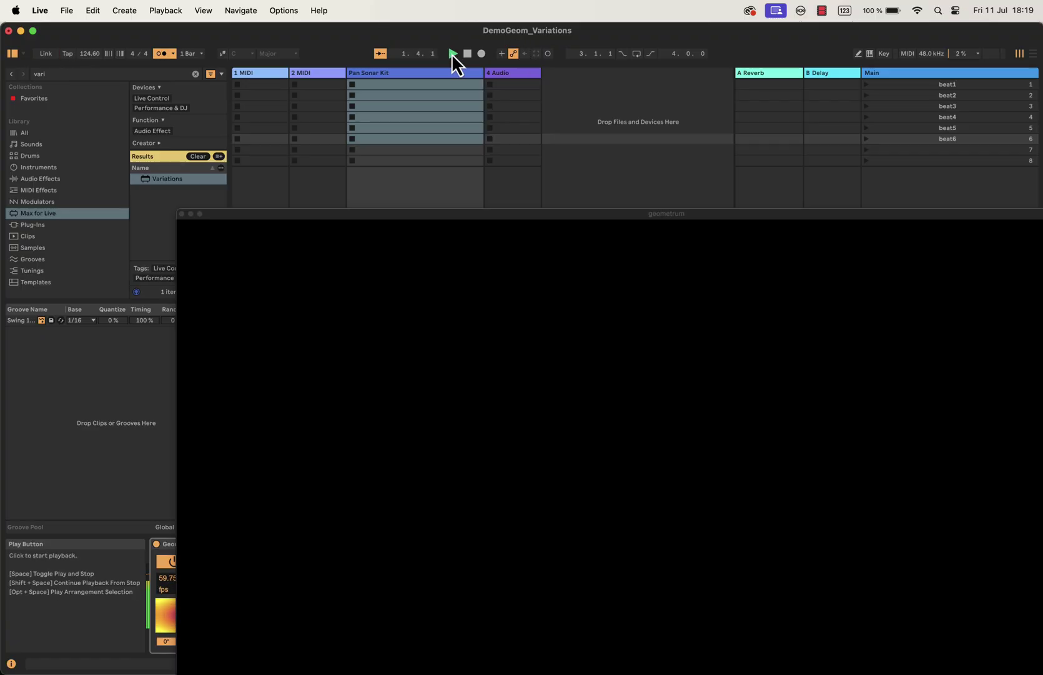
left_click(88, 55)
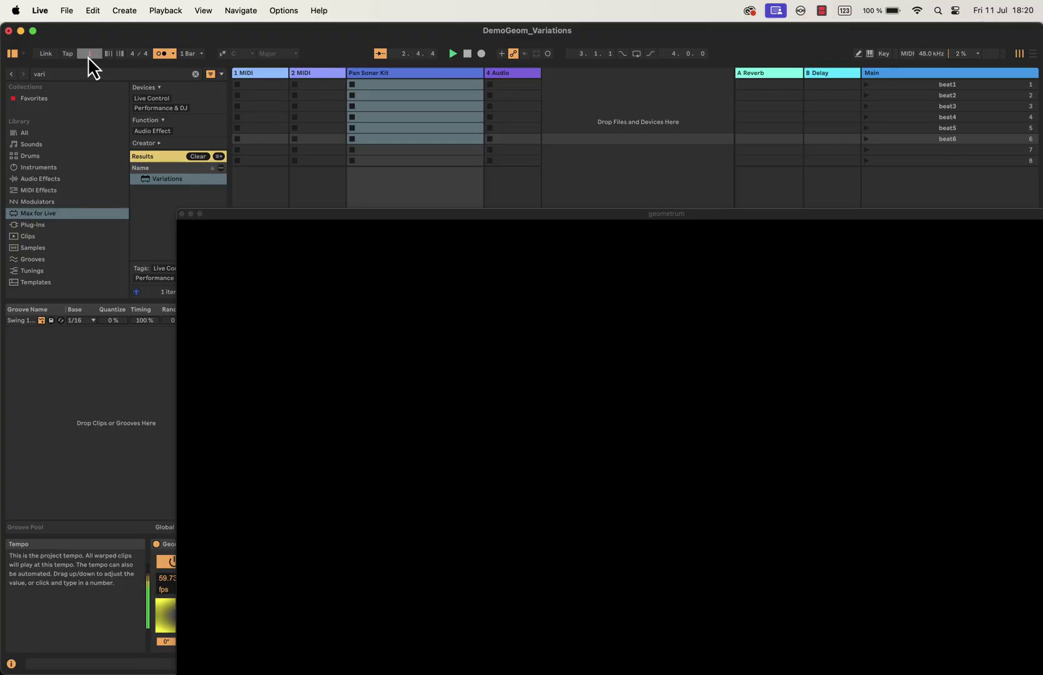
type("25")
key("Return")
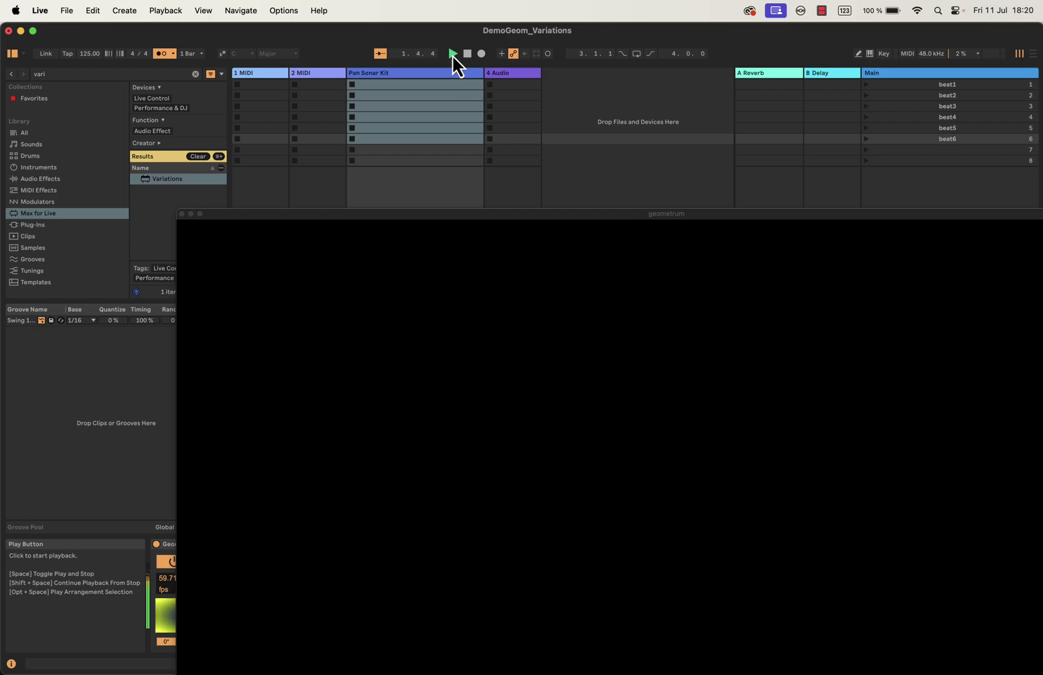
Step: Set the project tempo to 122 BPM and restart playback in time with the incoming music
left_click_drag(412, 216, 422, 94)
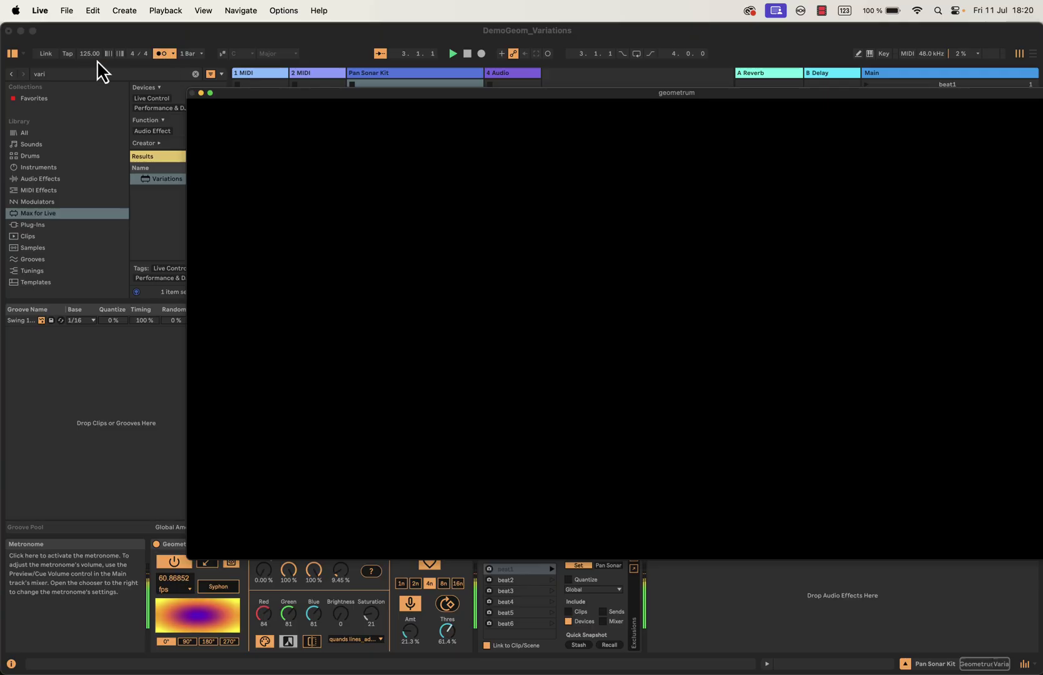
left_click(453, 53)
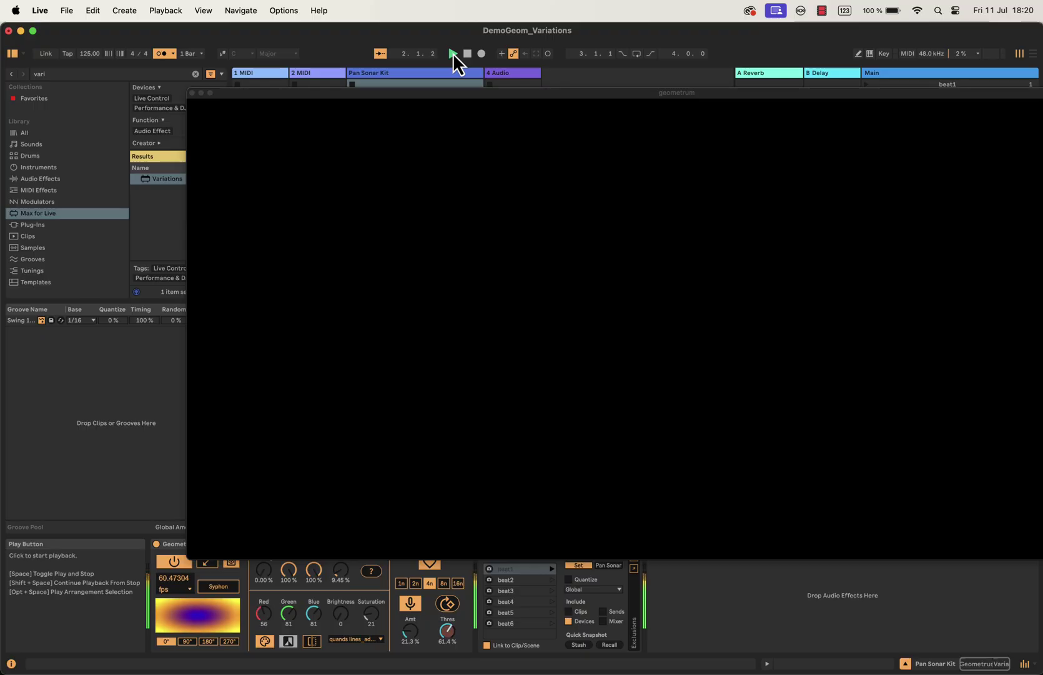
left_click(90, 54)
type("122")
key("Return")
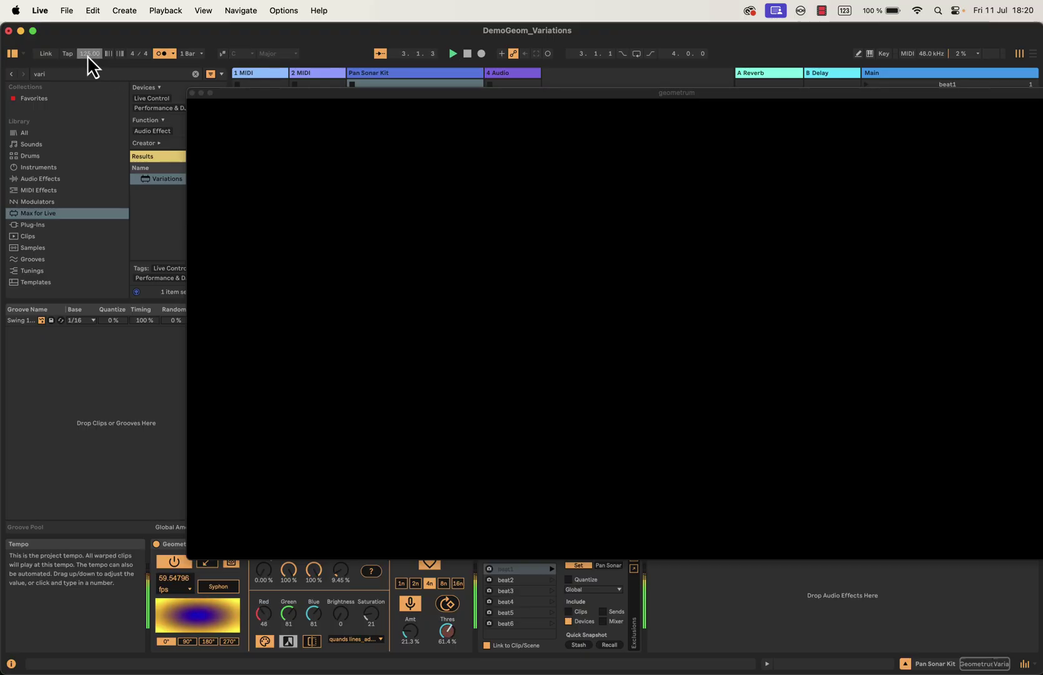
left_click(453, 53)
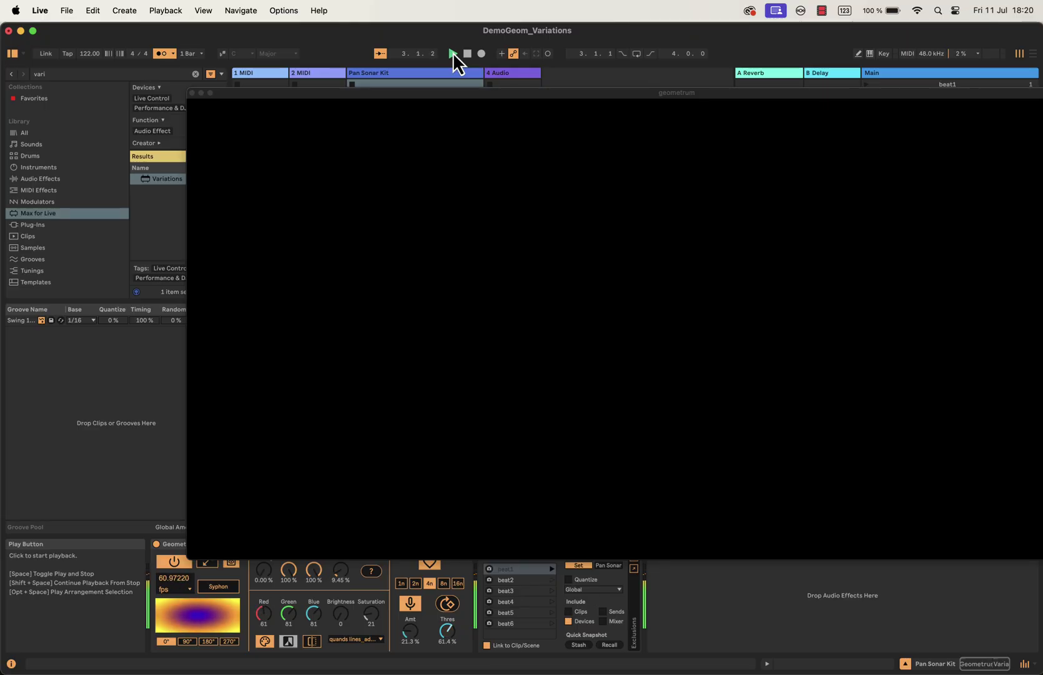
Step: Raise Geometrum_02's Brightness to 72 and switch off the metronome
left_click_drag(406, 95, 323, 58)
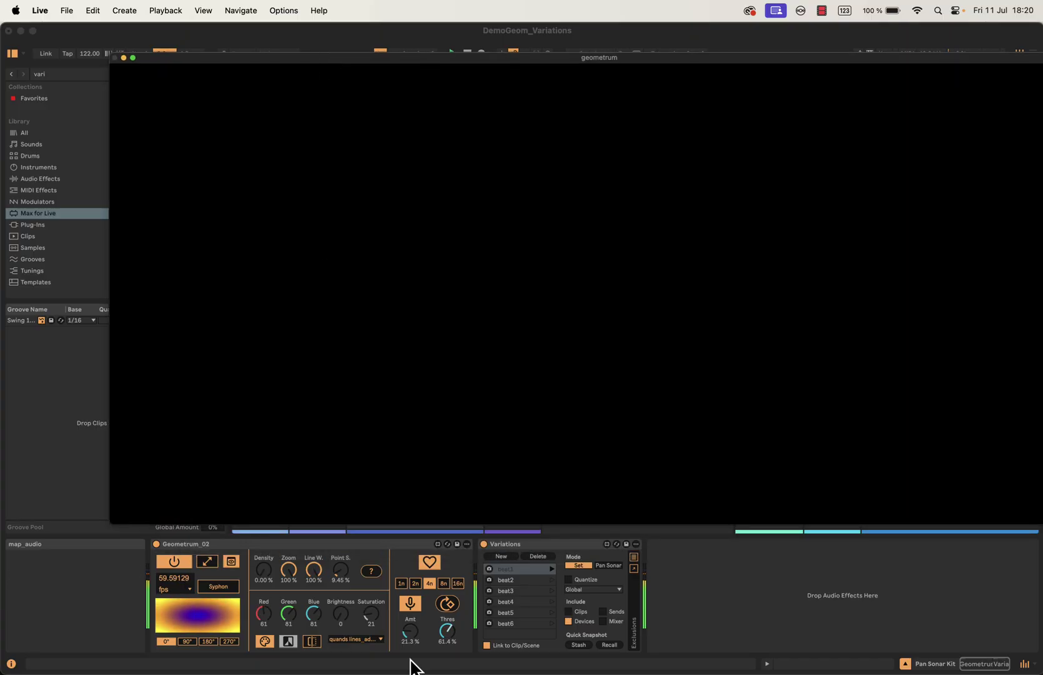
left_click_drag(341, 615, 341, 575)
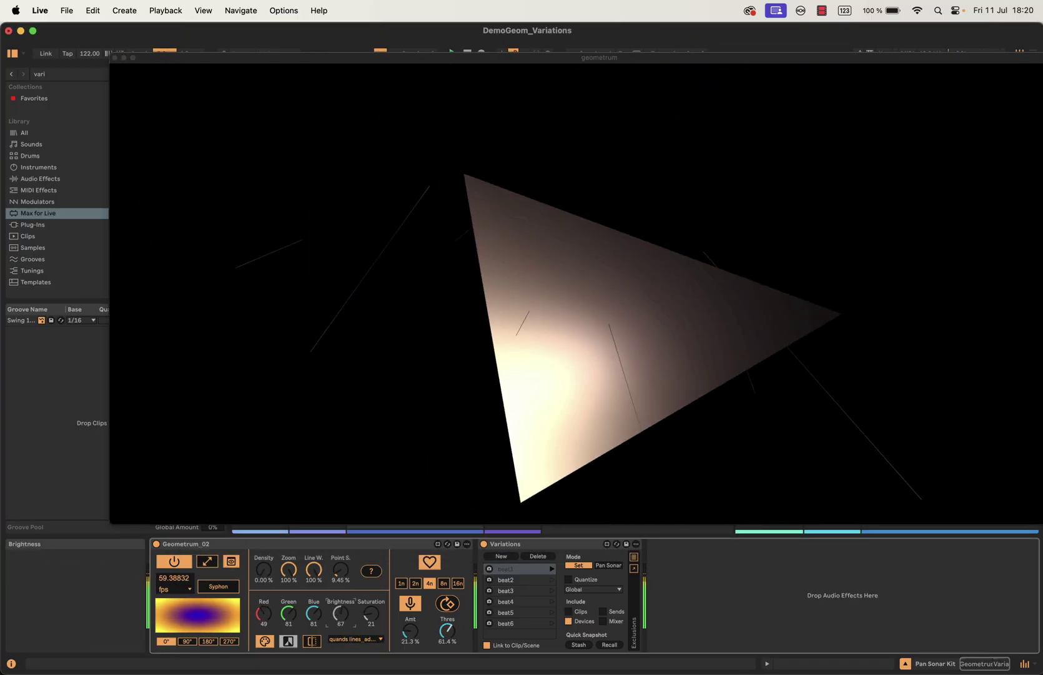
left_click_drag(500, 57, 495, 82)
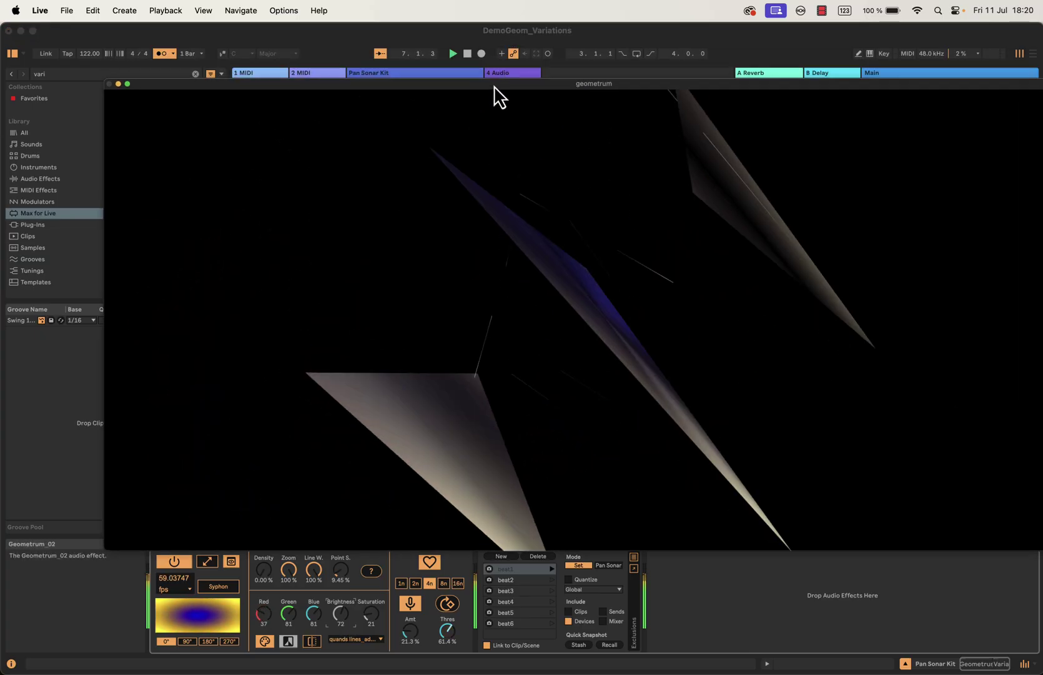
left_click(162, 52)
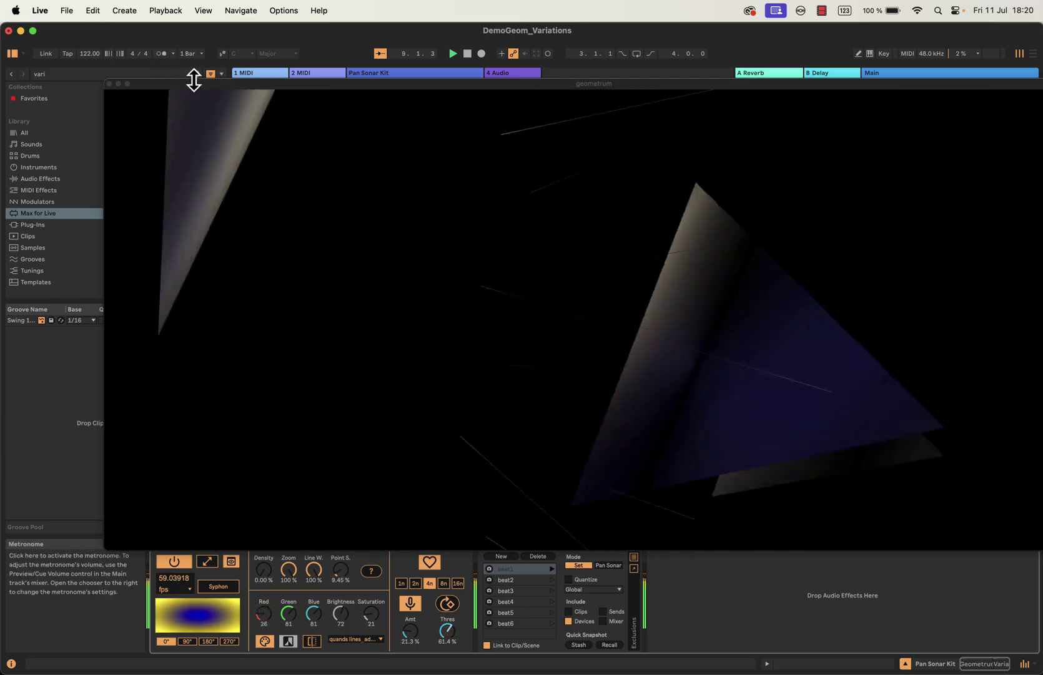
Step: Move the geometrum window up and reduce Geometrum_02's audio Amt to 0%
left_click_drag(196, 84, 183, 41)
left_click(411, 632)
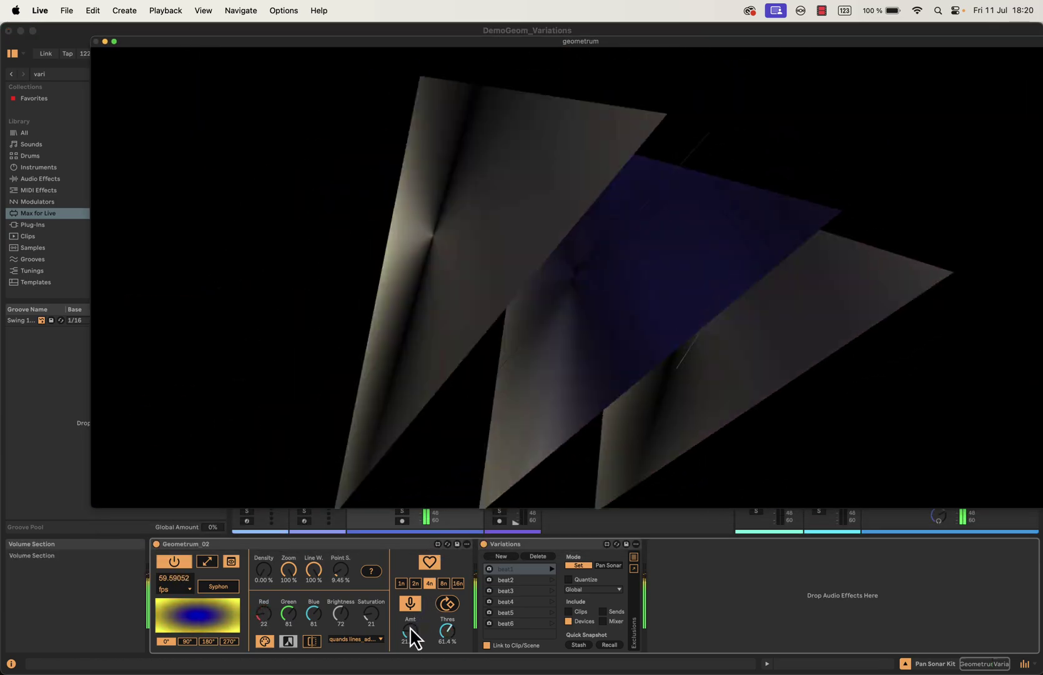
mouse_move(411, 632)
left_mouse_down()
mouse_move(412, 653)
mouse_move(413, 636)
left_mouse_up()
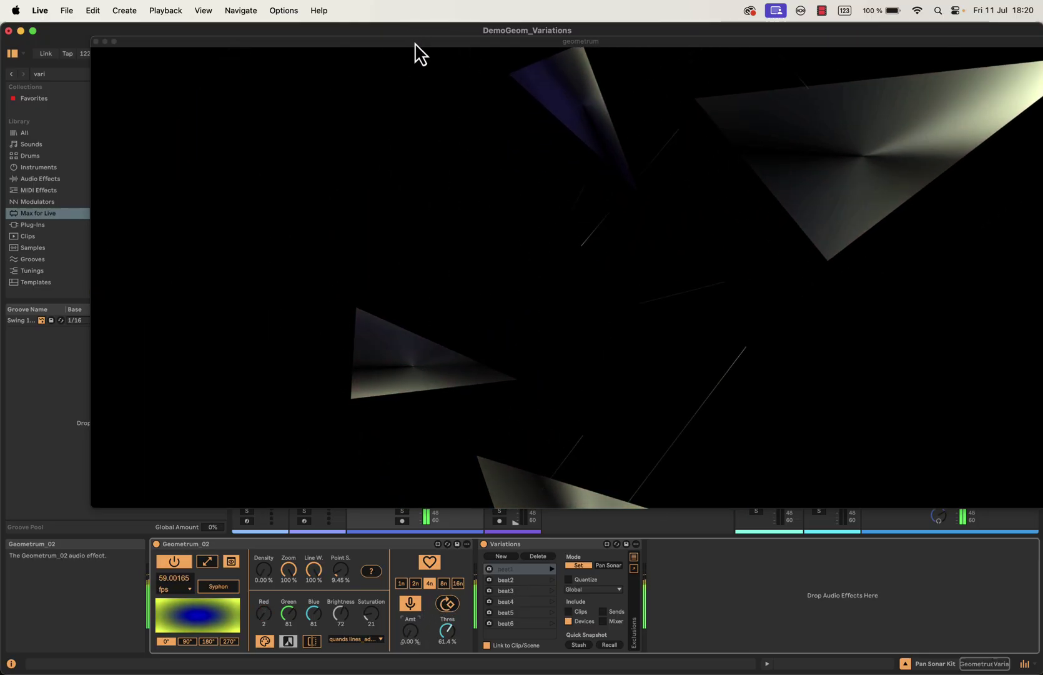
Step: Uncover the transport controls from behind the geometrum window and restart playback on the beat of the incoming music
left_click_drag(415, 43, 398, 82)
left_click(453, 54)
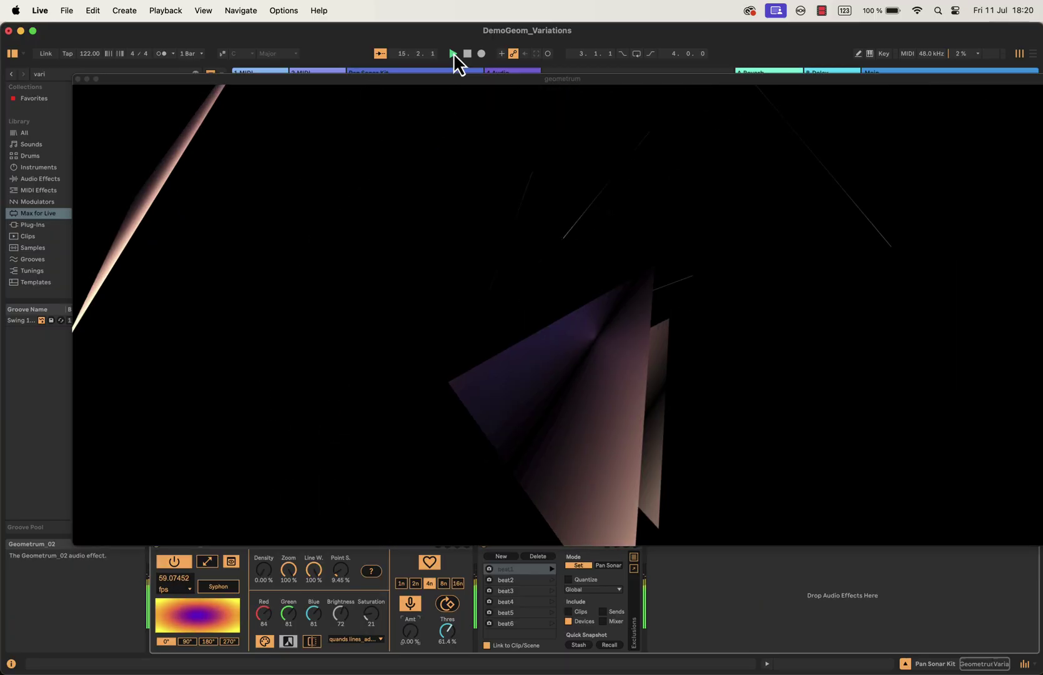
left_click(452, 52)
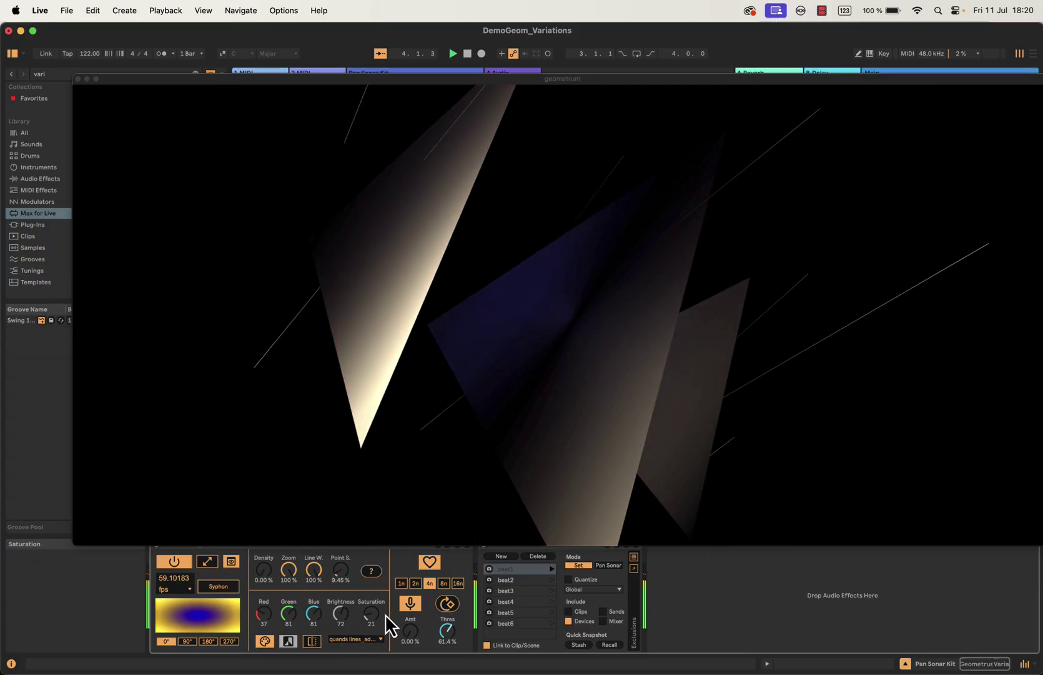
Step: Change Geometrum_02's beat division to 8n and launch the beat2 variation from the list
left_click(442, 583)
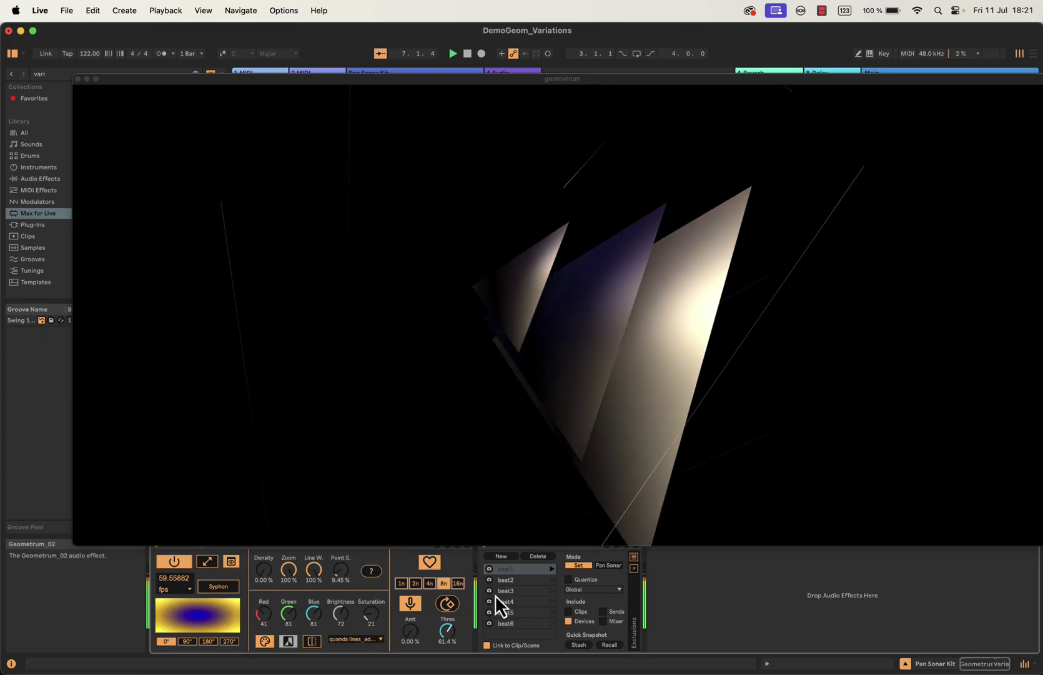
left_click(552, 581)
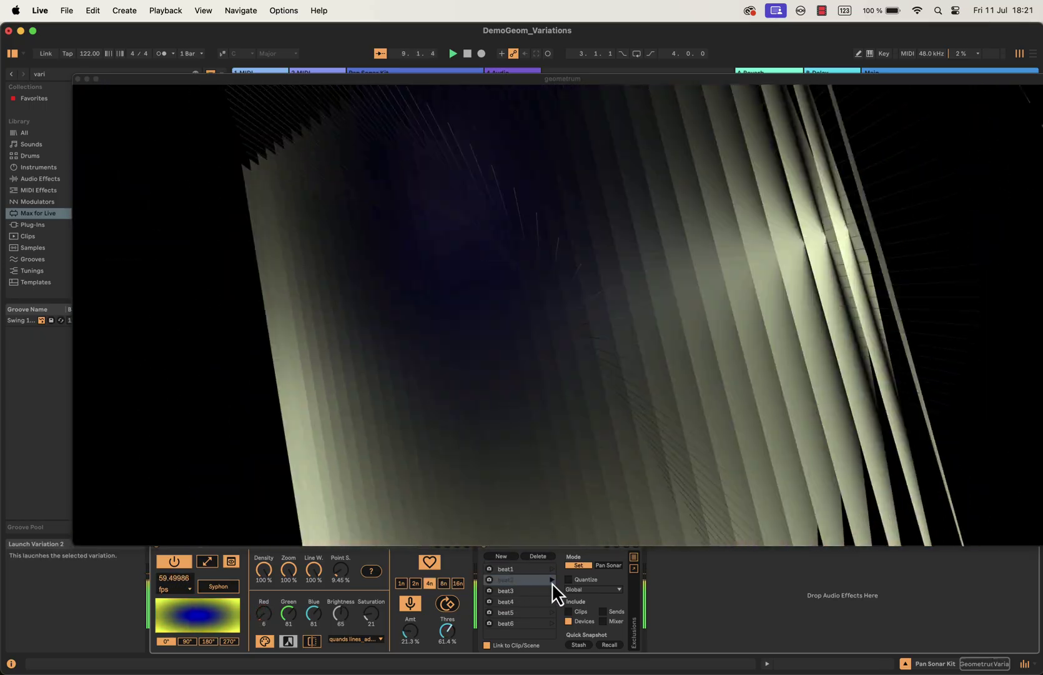
Step: Launch variations from the list in time with the music in the order beat3, beat2, beat4, beat3, beat2
left_click(553, 590)
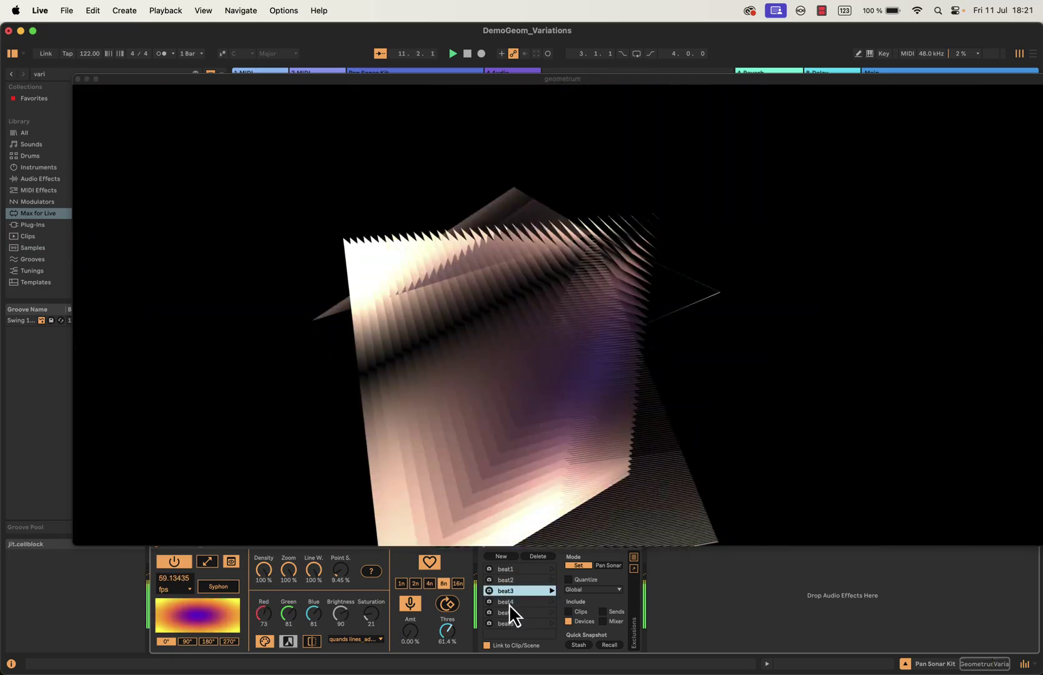
left_click(553, 579)
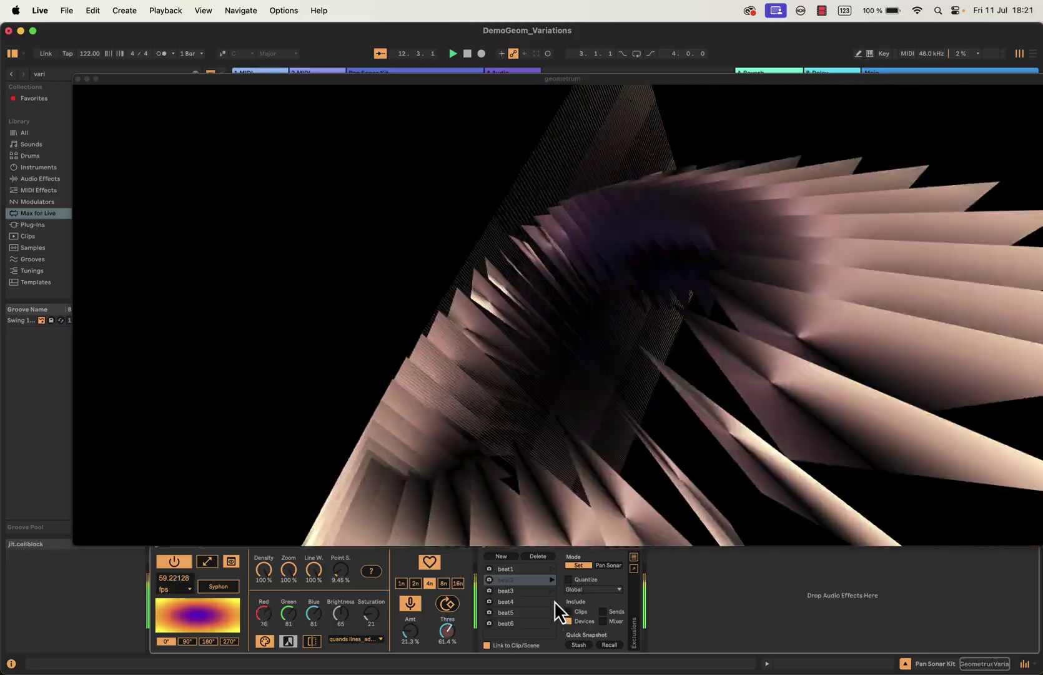
left_click(552, 601)
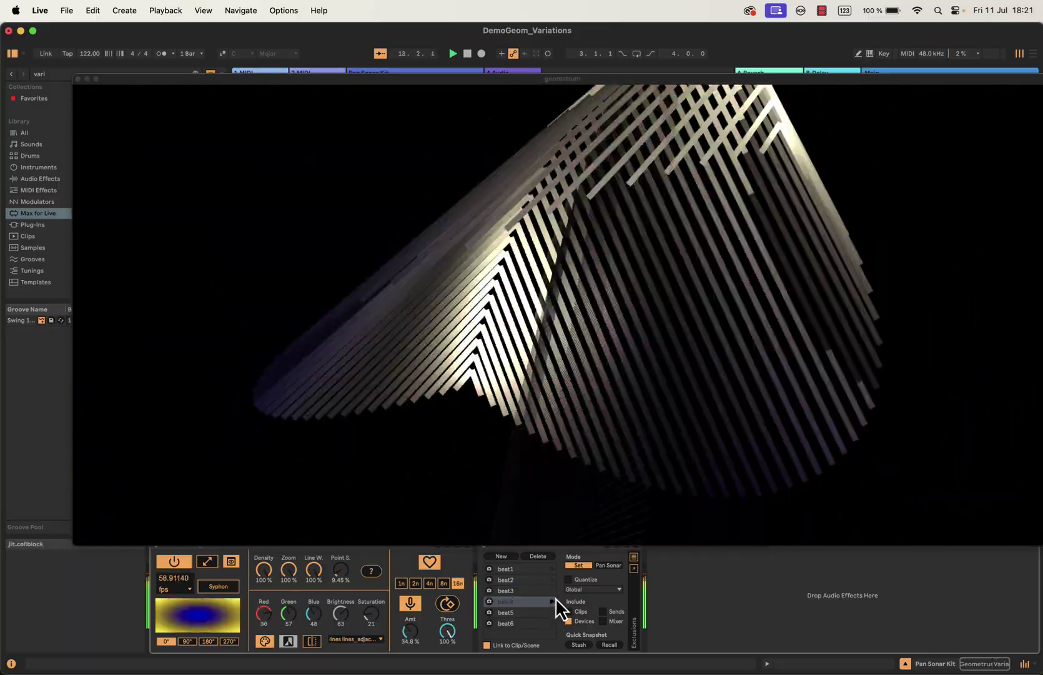
left_click(553, 590)
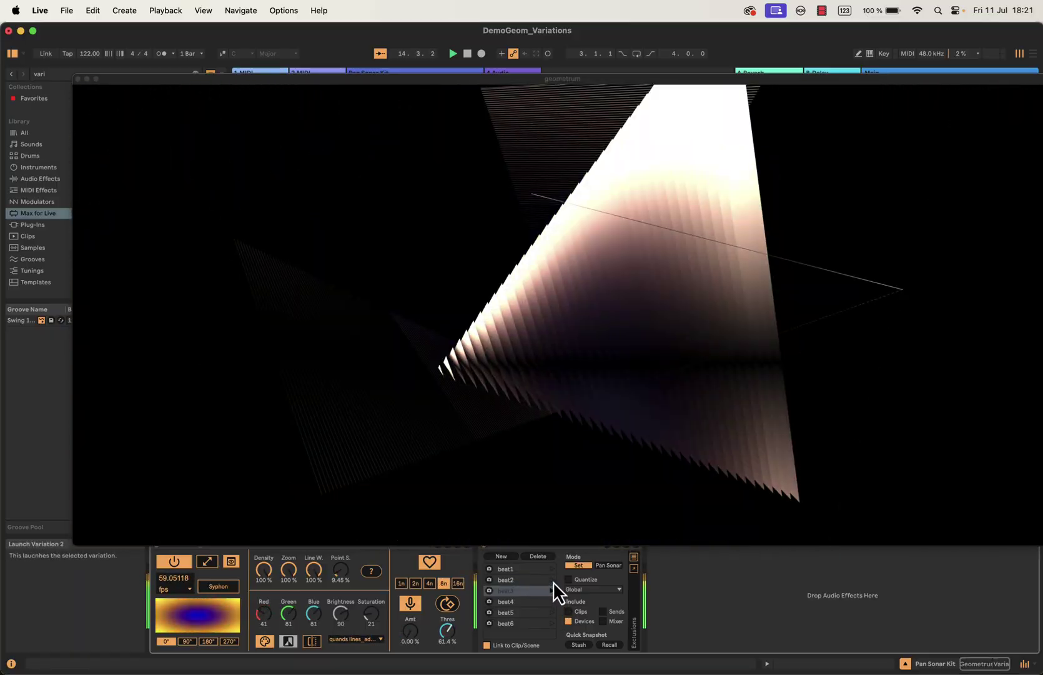
left_click(552, 580)
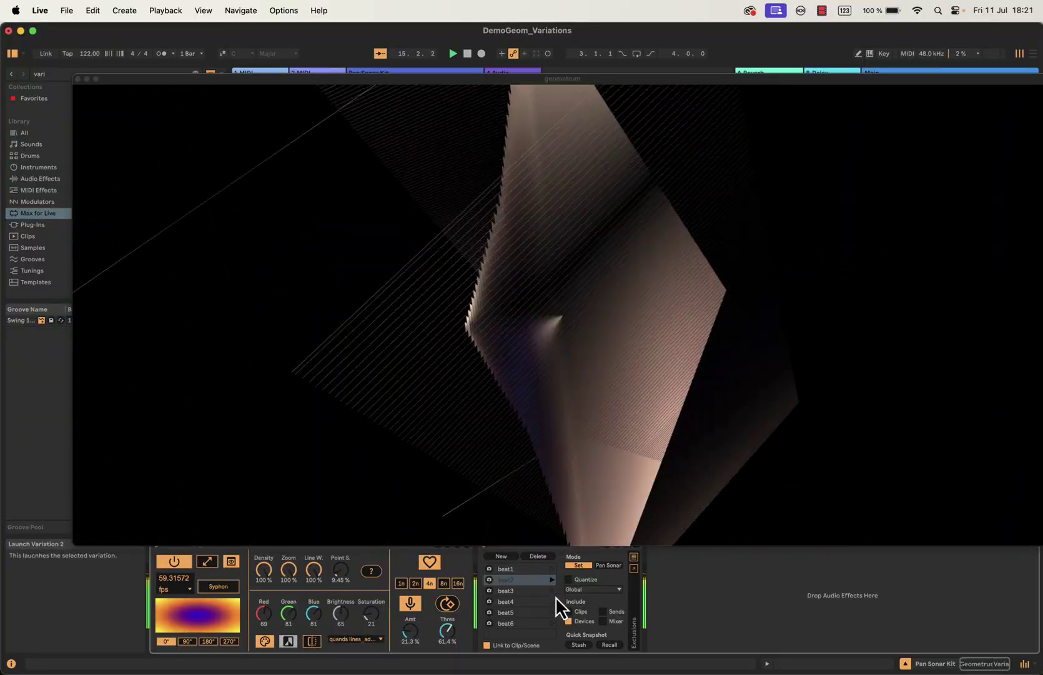
Step: Alternate between the beat3 and beat2 variations in time with the music, finishing on beat3
left_click(553, 592)
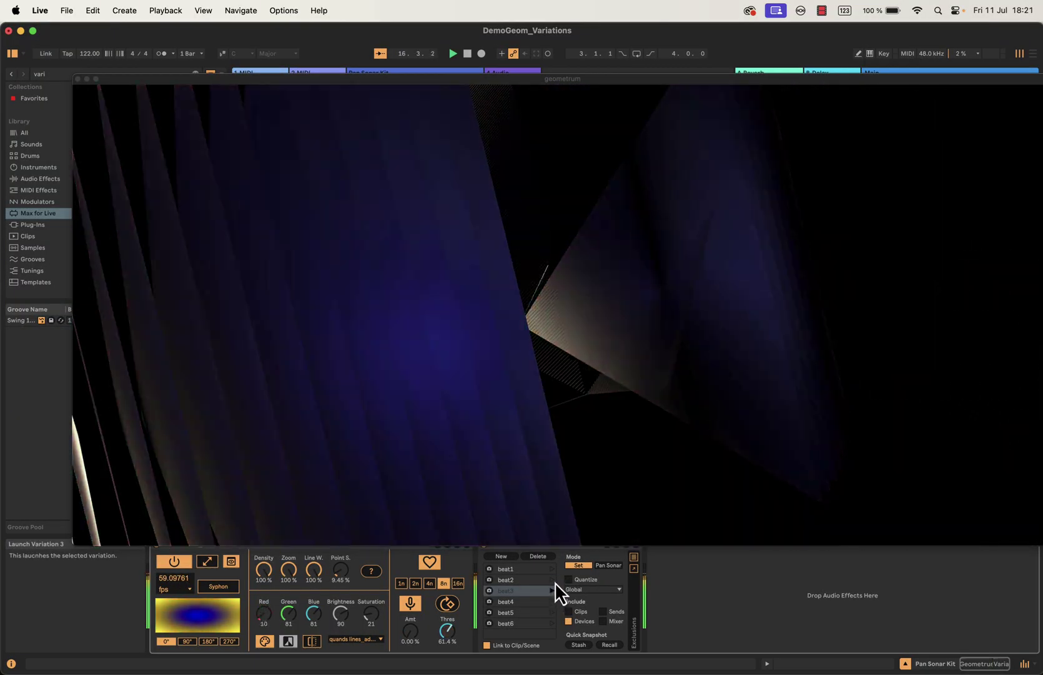
left_click(553, 580)
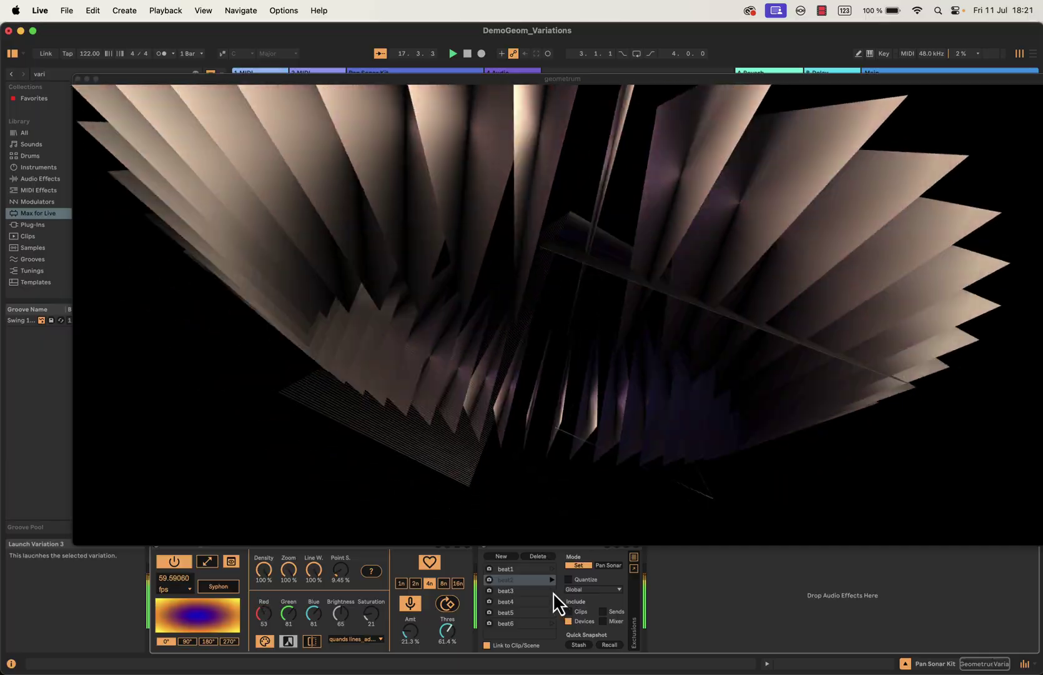
left_click(553, 590)
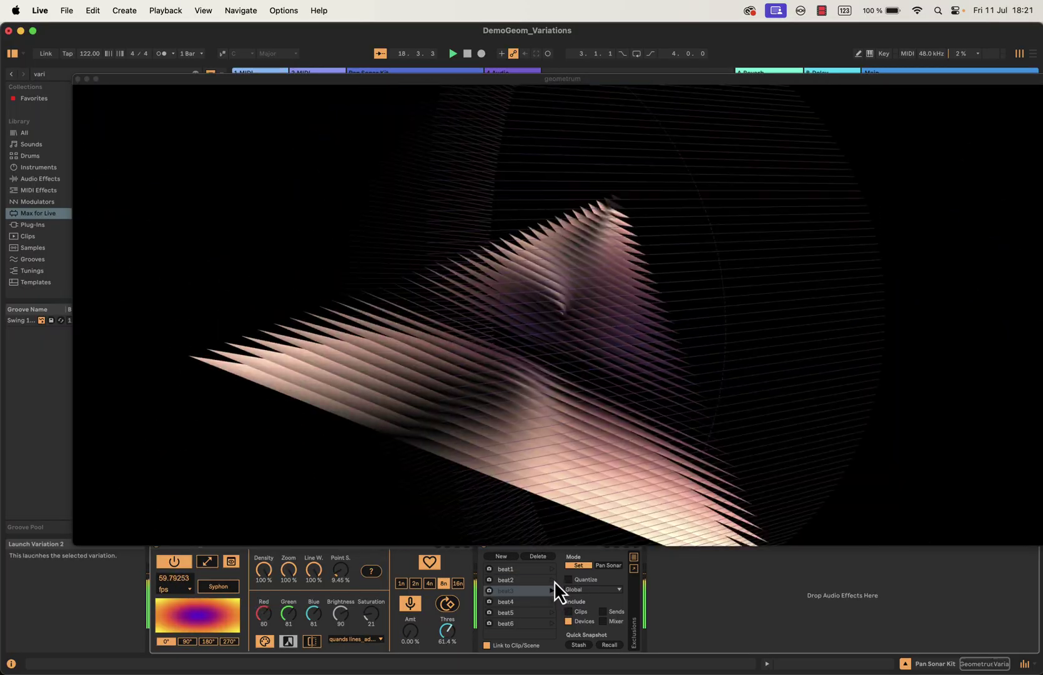
left_click(554, 579)
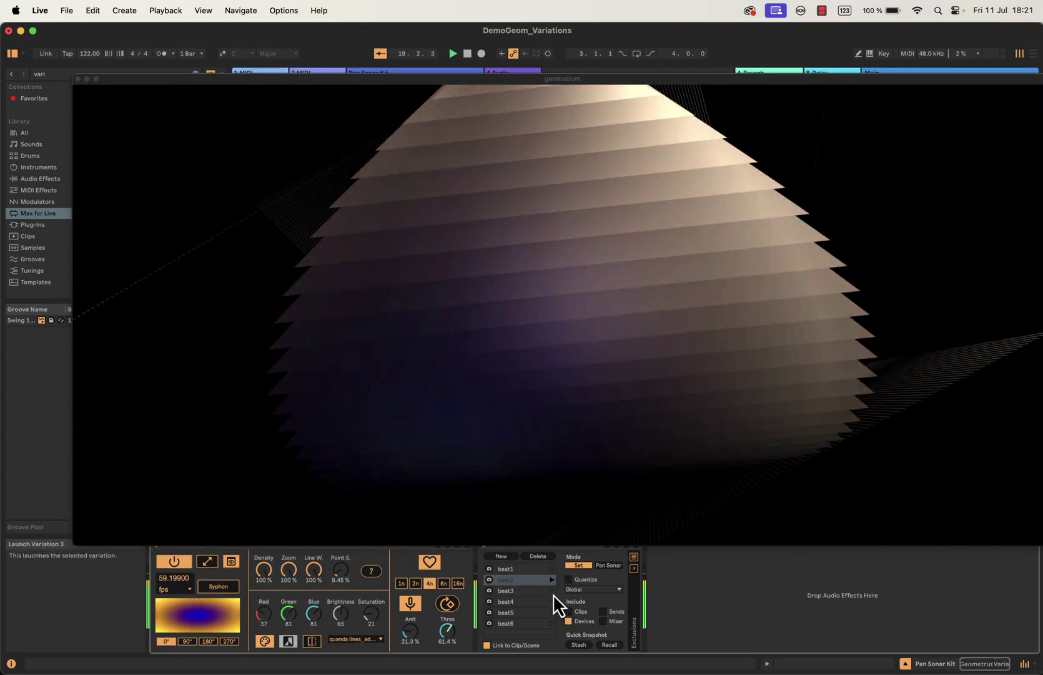
left_click(553, 592)
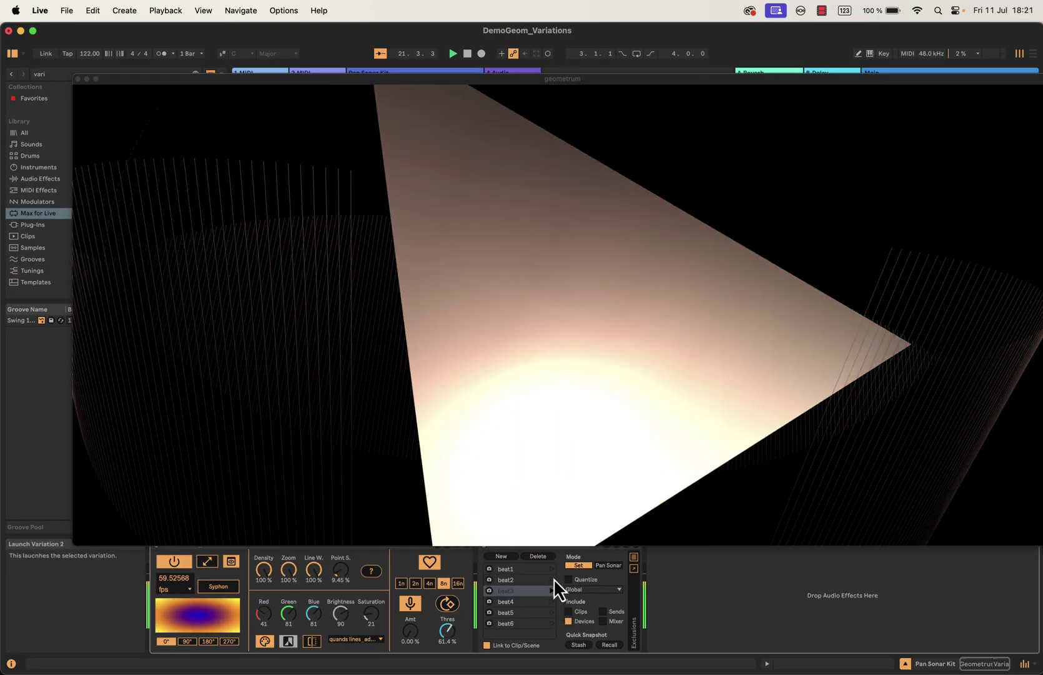
Step: Perform the variations beat1, beat4, beat6, beat3 and beat2 in sequence over the playing music
left_click(553, 569)
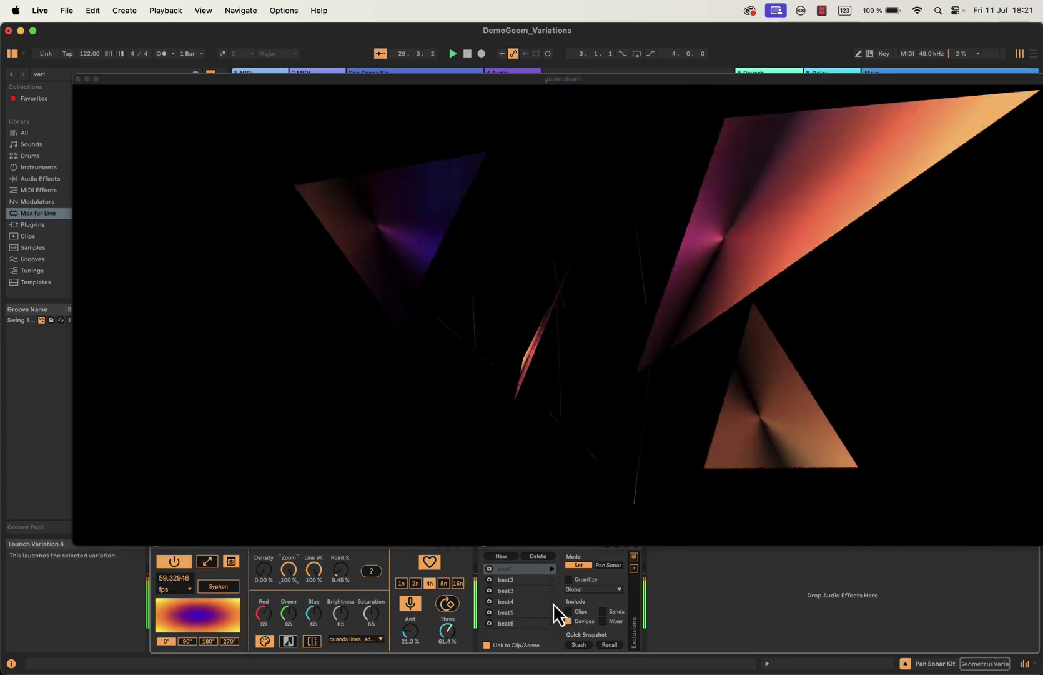
left_click(552, 601)
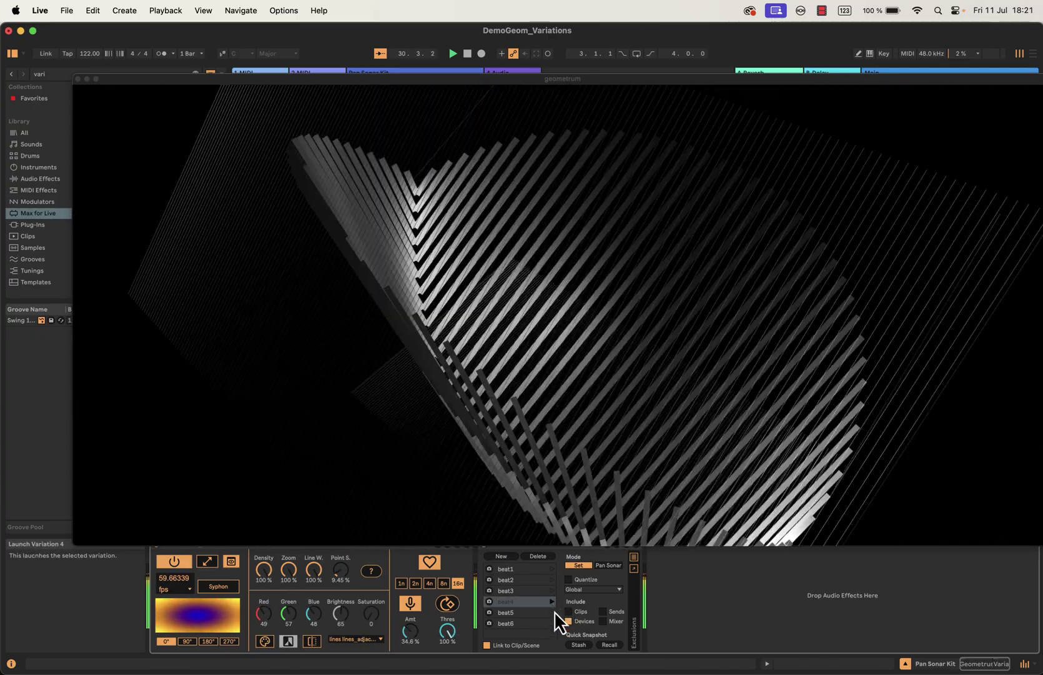
left_click(552, 623)
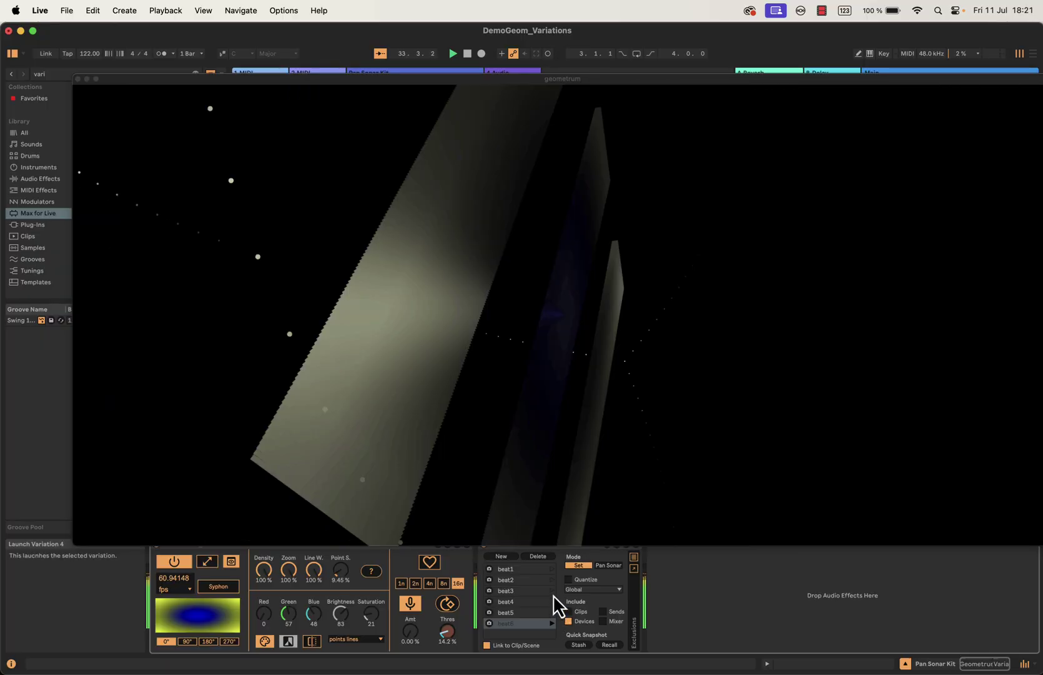
left_click(552, 592)
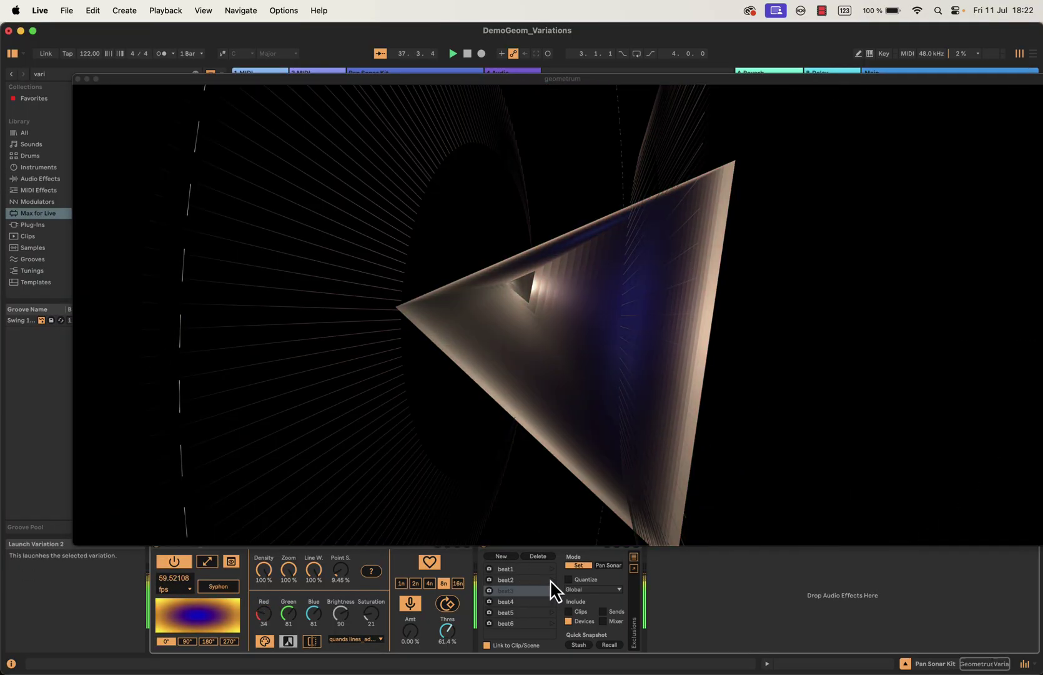
left_click(549, 580)
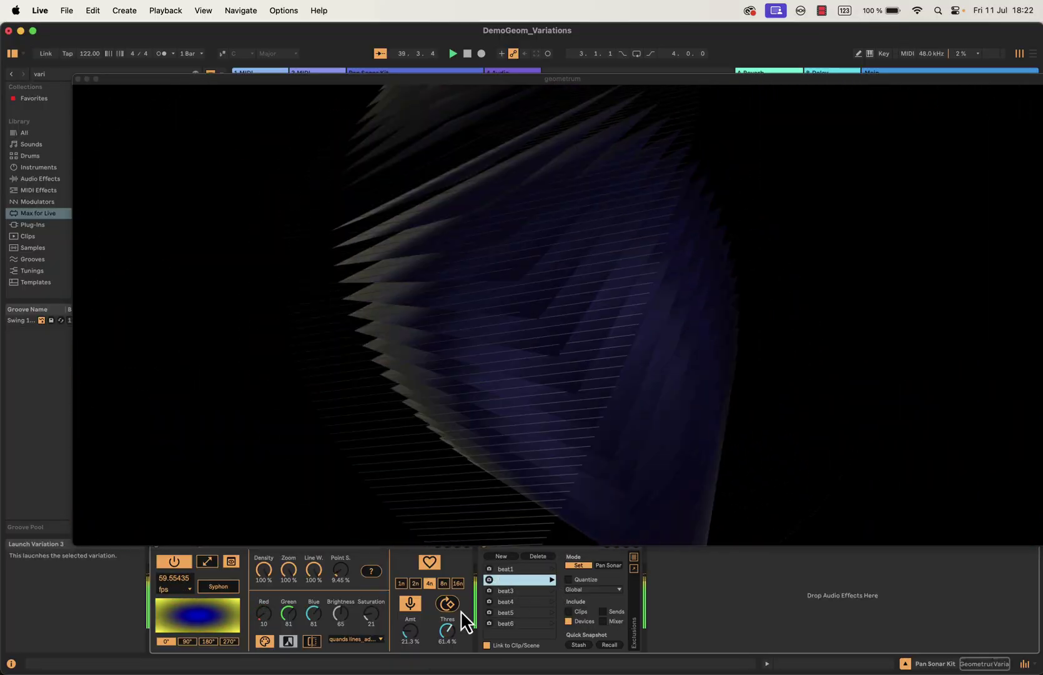
Step: Vary Geometrum_02's audio Amt, switch its beat division to 16n, and bring Amt down to 0%
left_click(410, 633)
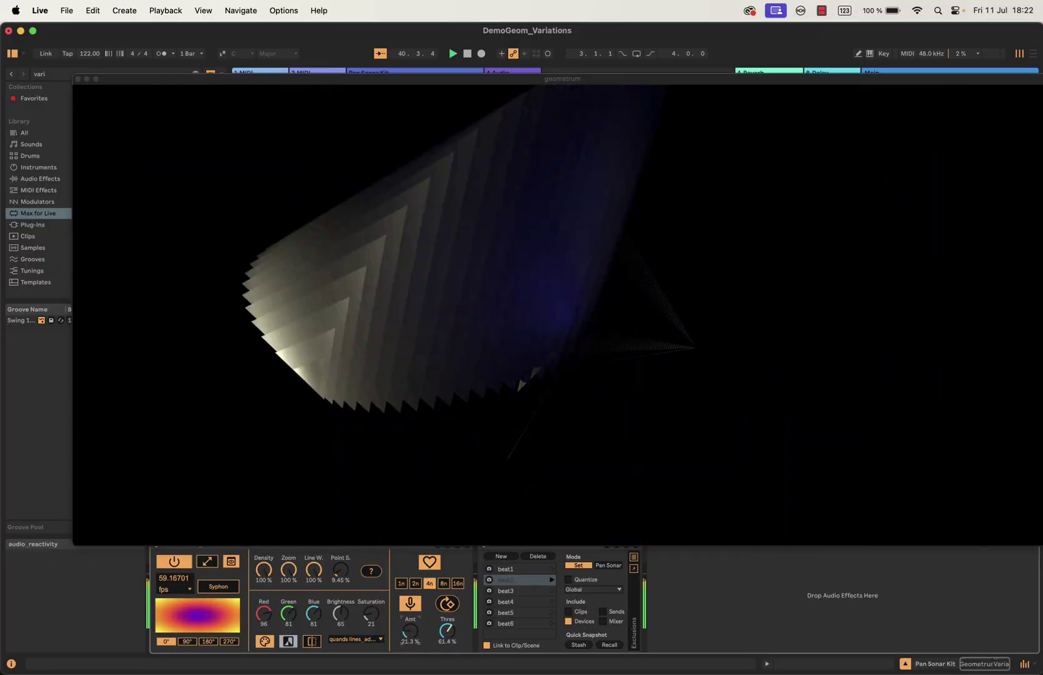
left_click_drag(409, 631, 410, 565)
left_click_drag(409, 625, 410, 650)
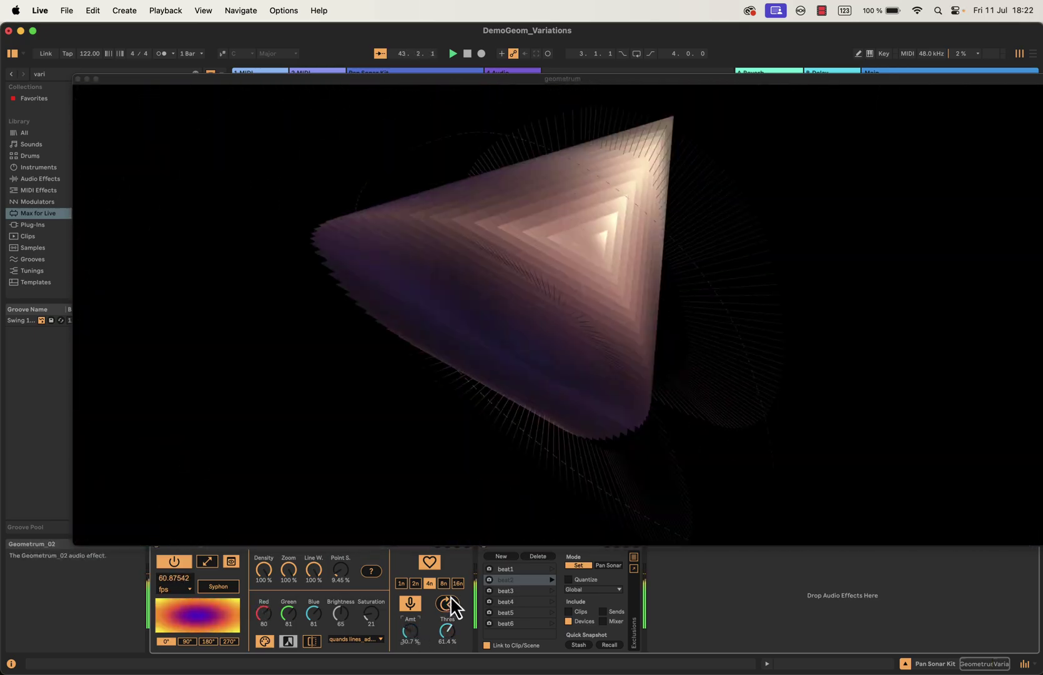
left_click(458, 583)
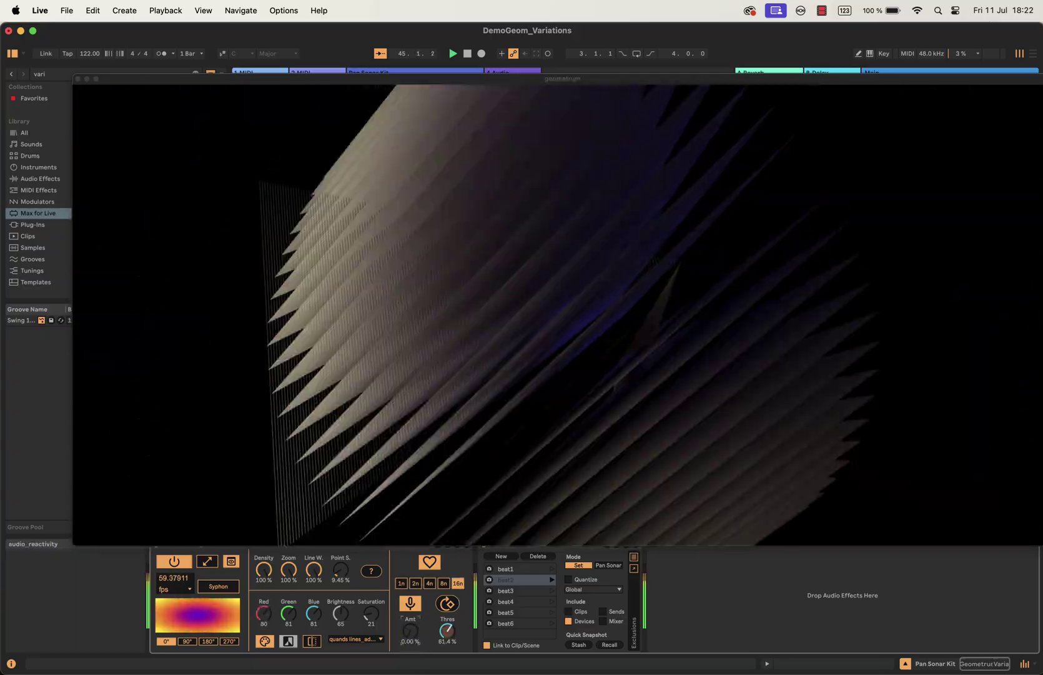
left_click_drag(410, 631, 409, 643)
Step: Launch the beat4 variation, and stop playback with the position reset to the start
left_click(551, 601)
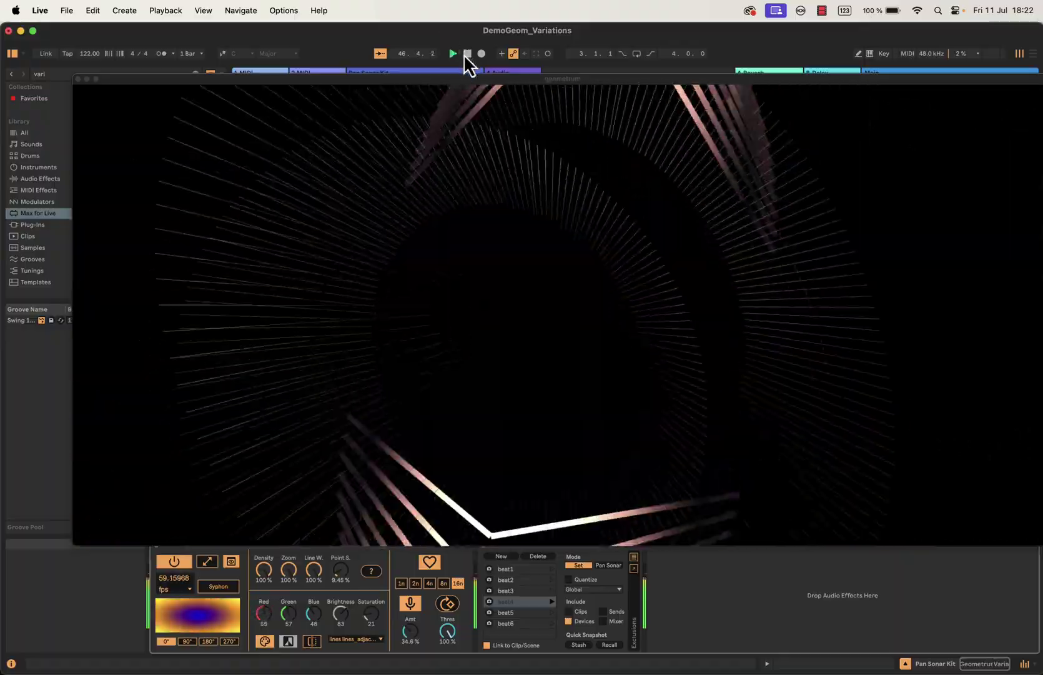
left_click(470, 55)
left_click(470, 55)
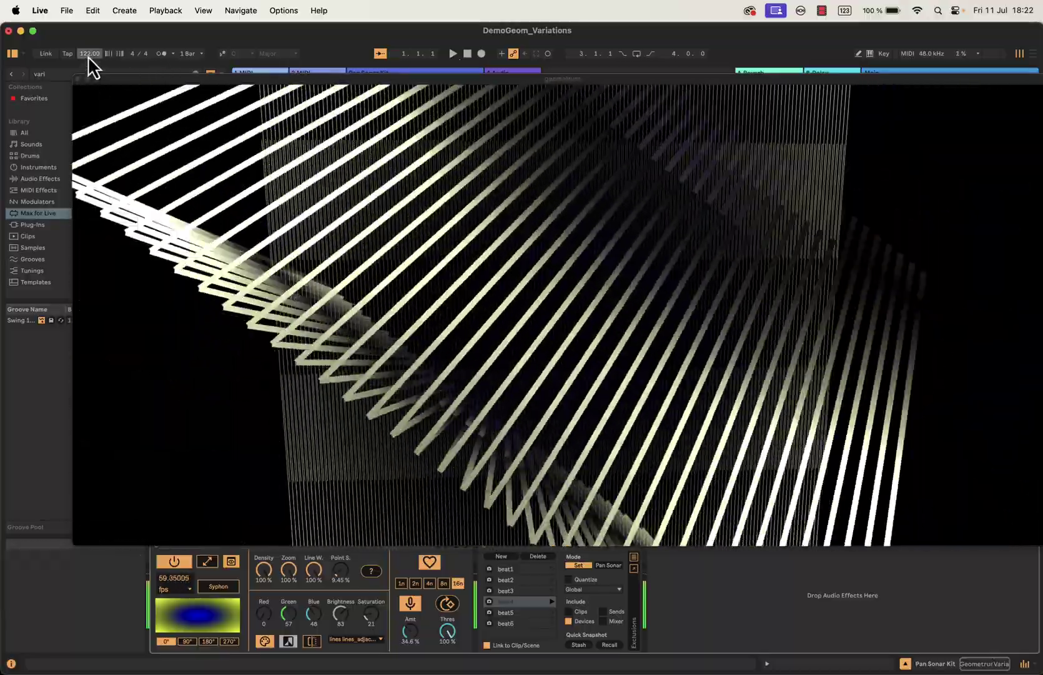
Step: Set the song tempo to 120 BPM and switch to Spotify briefly to check the playing track before returning to Live
left_click(87, 55)
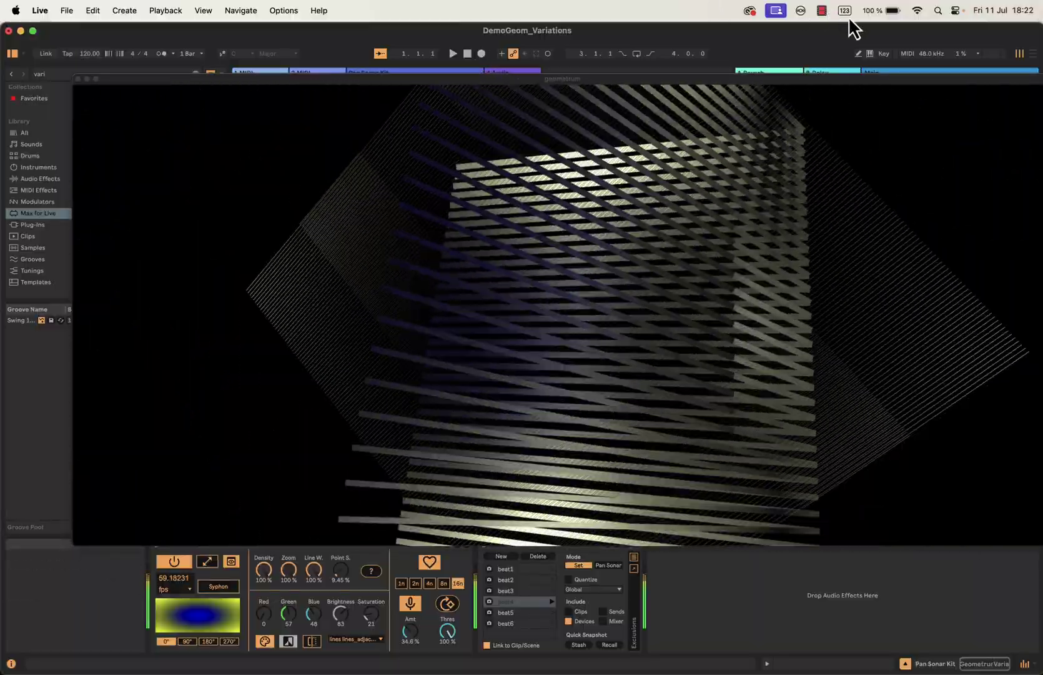
key("super+Tab")
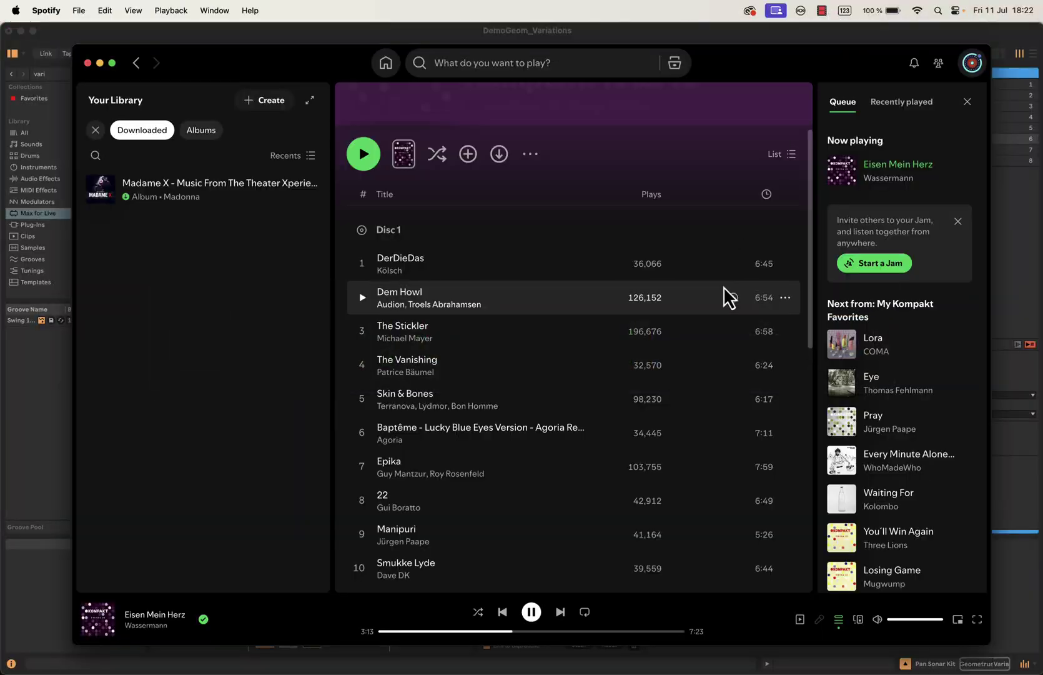
key("super+Tab")
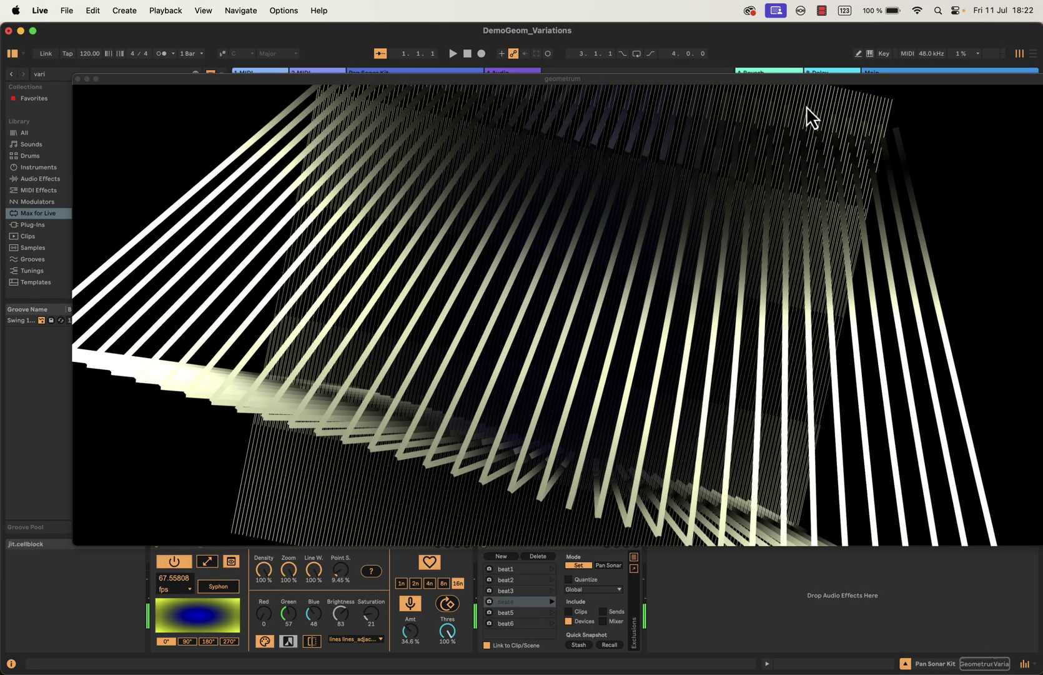